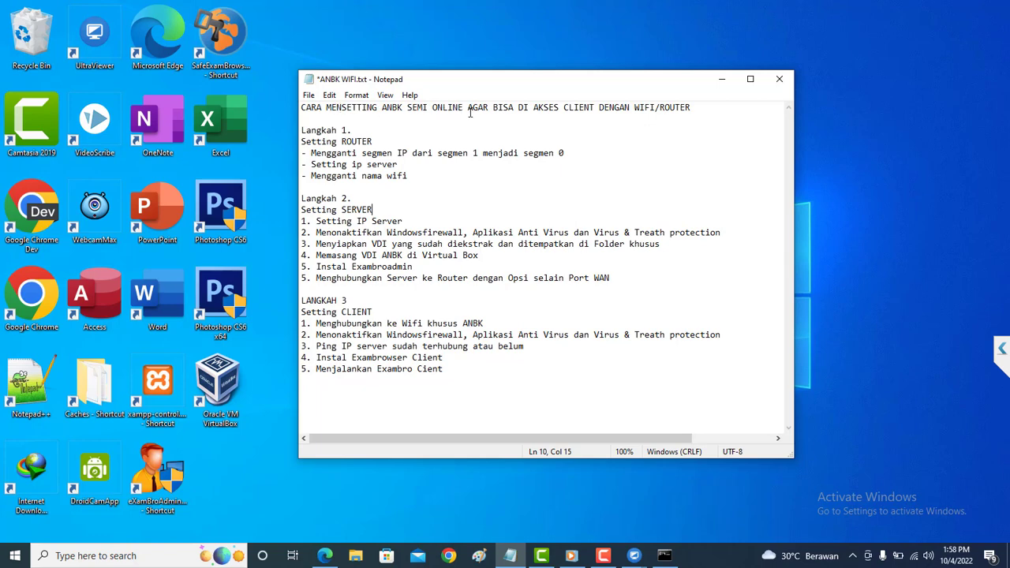
# Highlight the title's WIFI/ROUTER phrase and the router and server steps in ANBK WIFI.txt.
pyautogui.moveTo(467, 109); pyautogui.dragTo(692, 111)
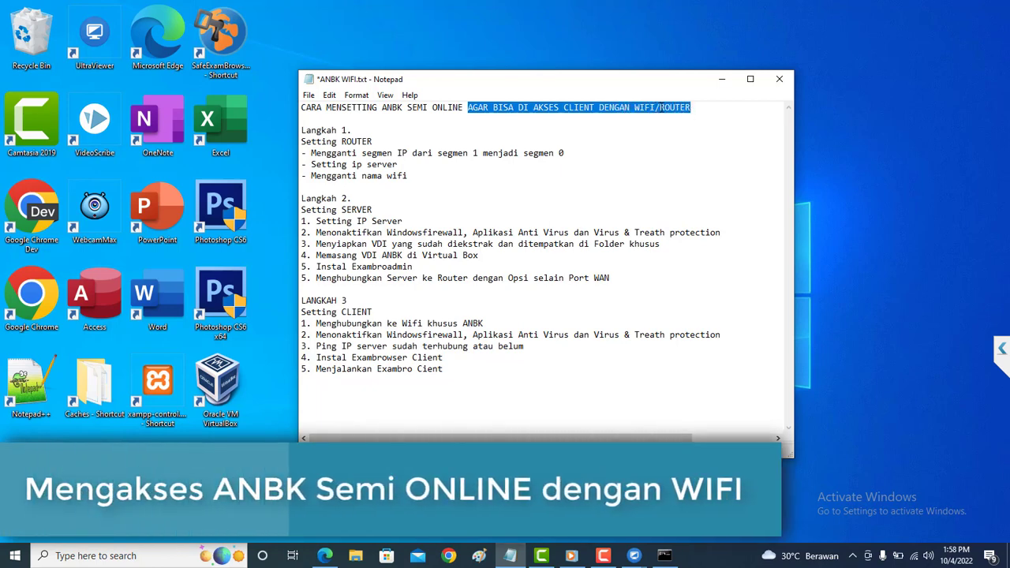
pyautogui.click(661, 108)
pyautogui.click(584, 154)
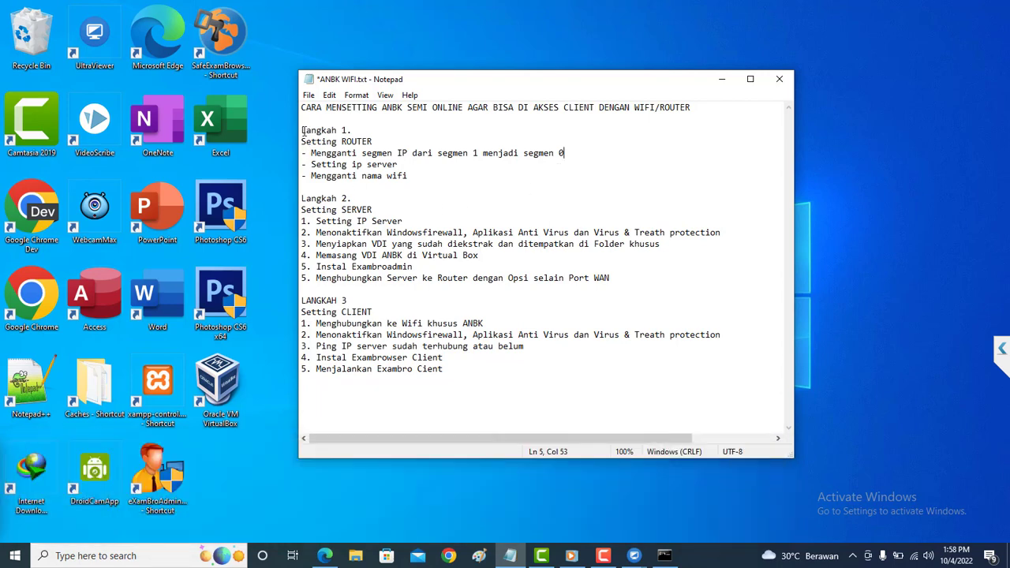
pyautogui.moveTo(302, 131); pyautogui.dragTo(481, 367)
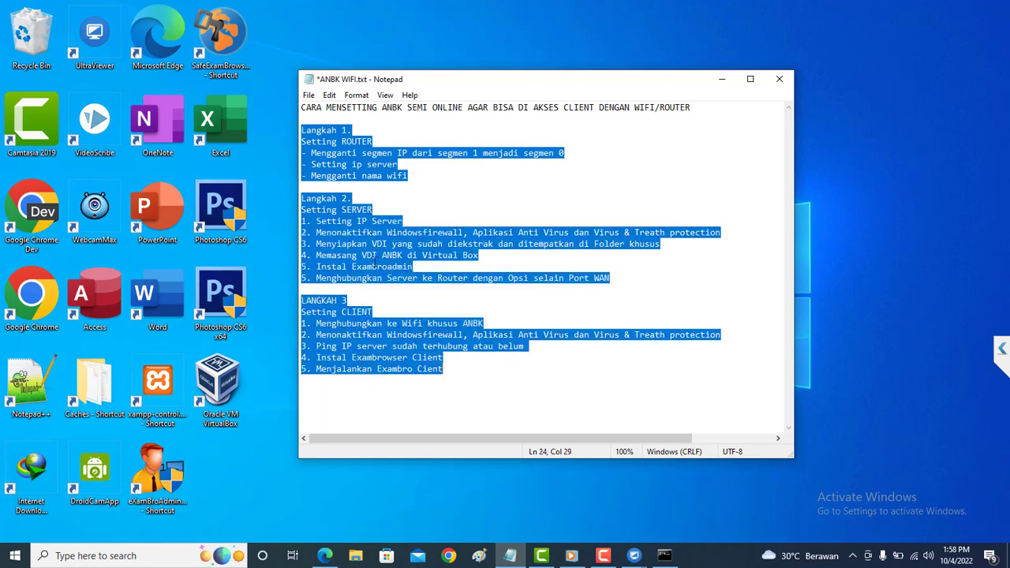
pyautogui.click(391, 286)
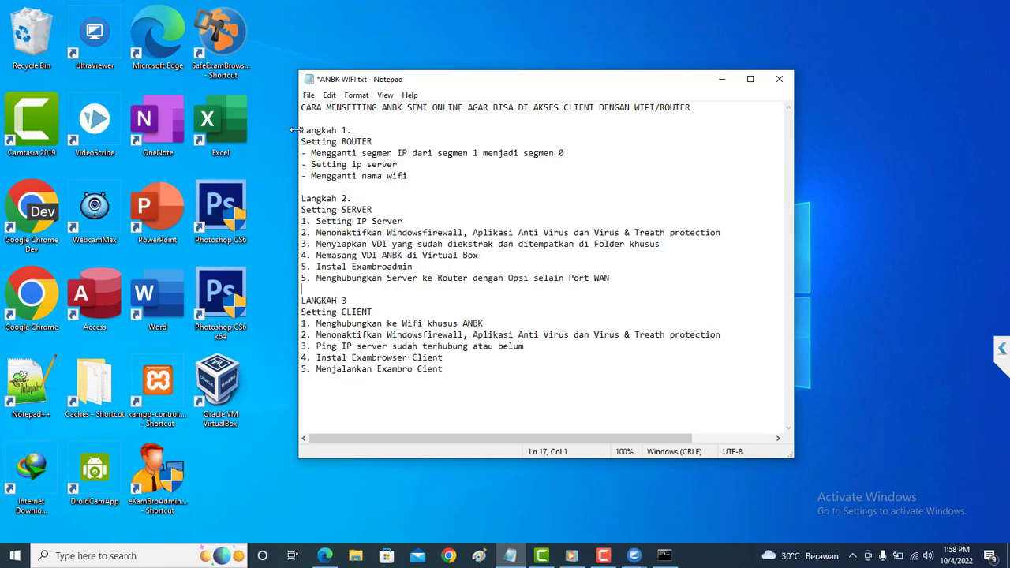
pyautogui.moveTo(301, 130); pyautogui.dragTo(411, 175)
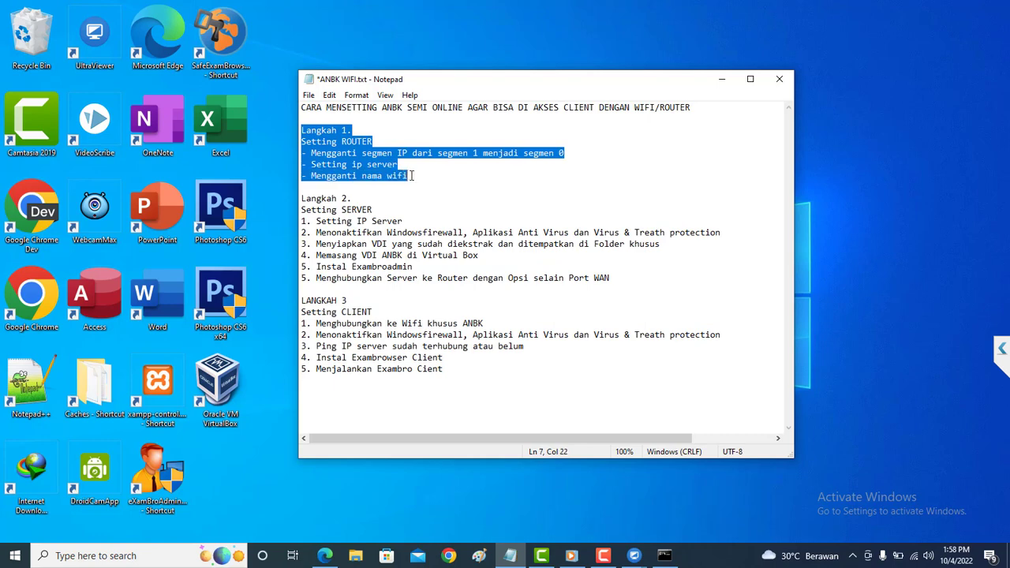
pyautogui.click(411, 175)
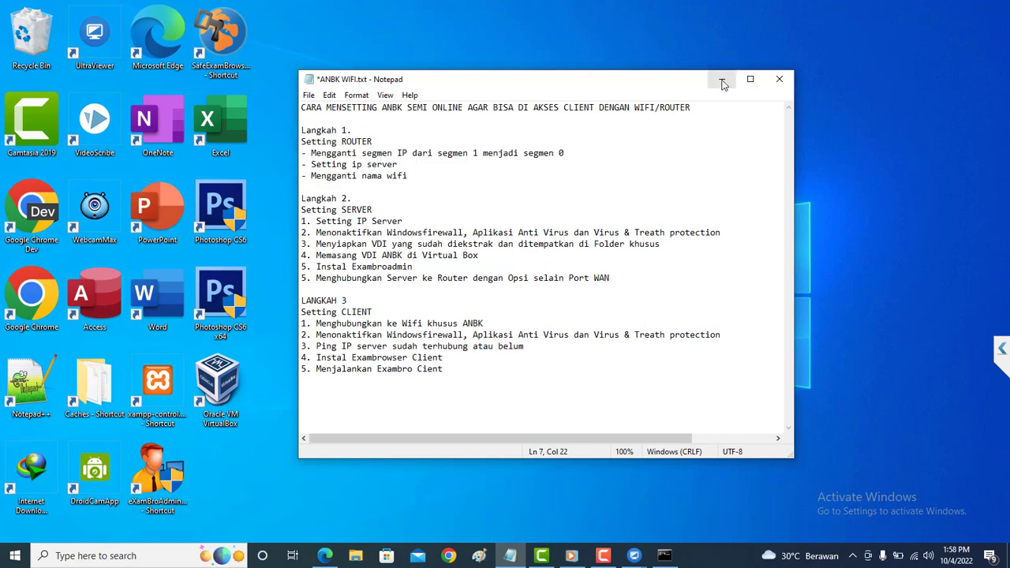
# Highlight the 'segmen 1 menjadi segmen 0' instruction and its segment numbers, then minimize Notepad.
pyautogui.click(574, 152)
pyautogui.moveTo(574, 153); pyautogui.dragTo(314, 156)
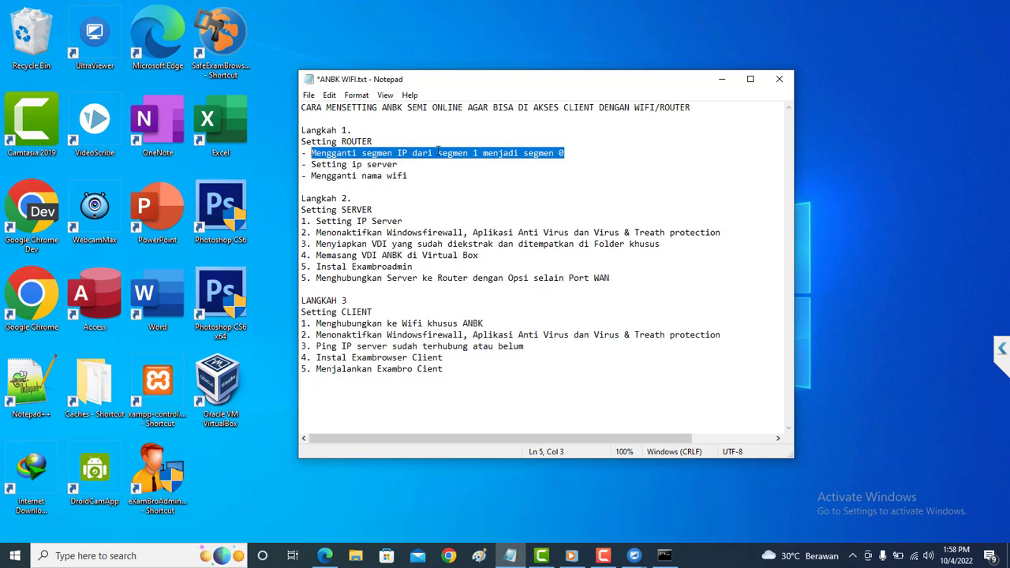
pyautogui.moveTo(478, 156); pyautogui.dragTo(472, 154)
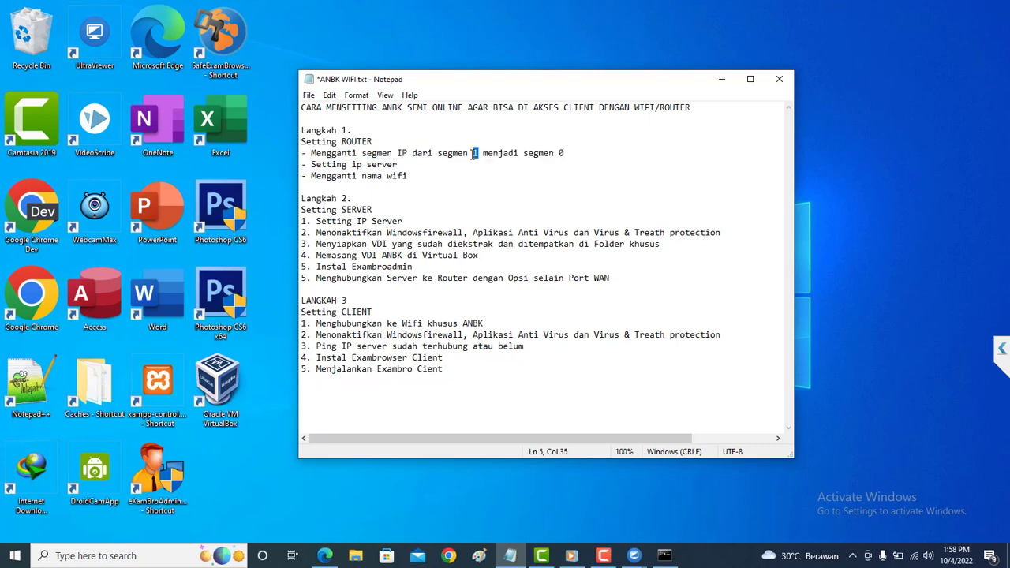
pyautogui.moveTo(556, 154); pyautogui.dragTo(565, 154)
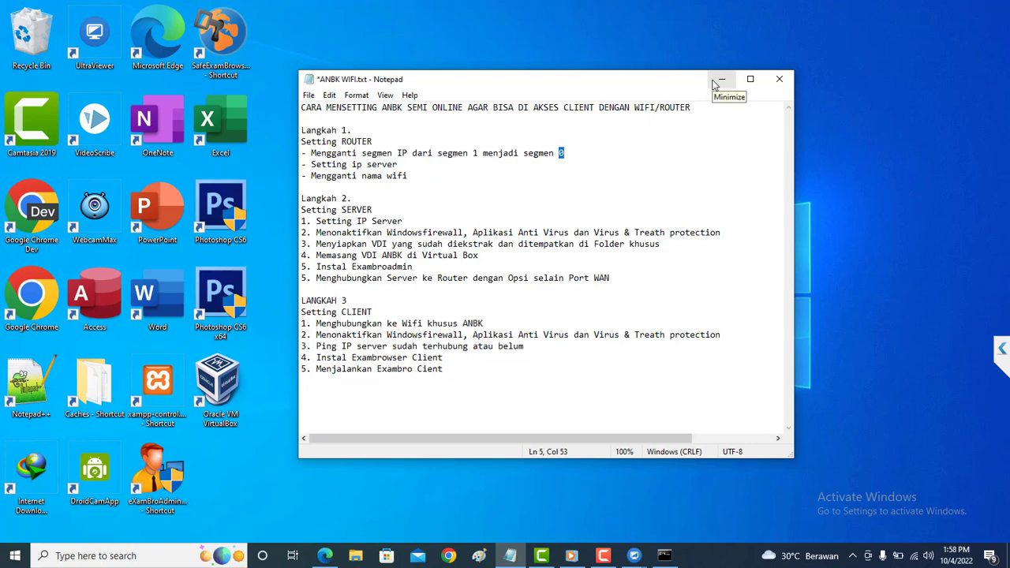
pyautogui.click(715, 82)
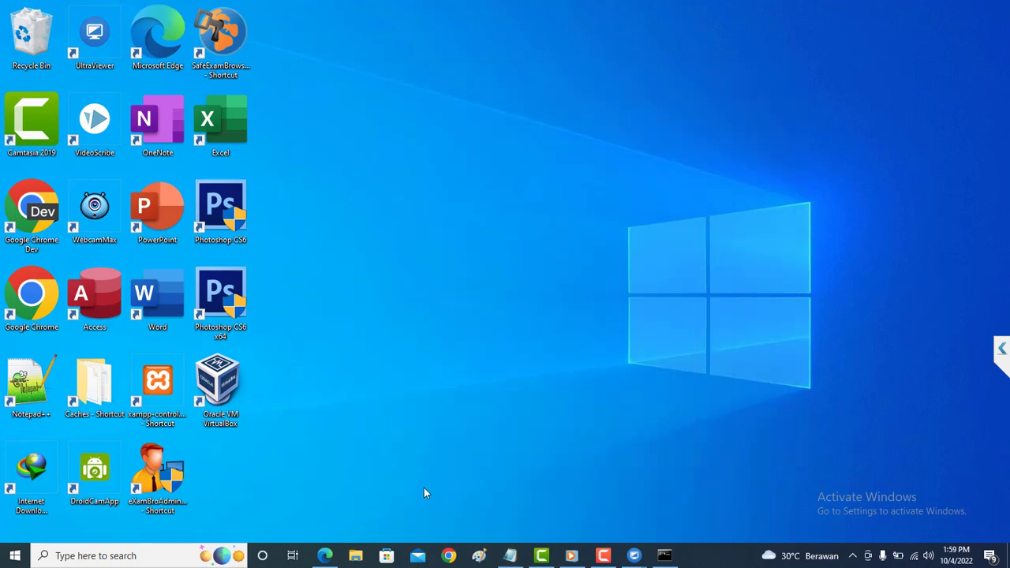
# Open Command Prompt via Win+R and run ipconfig.
pyautogui.moveTo(334, 559)
pyautogui.press('super+r')
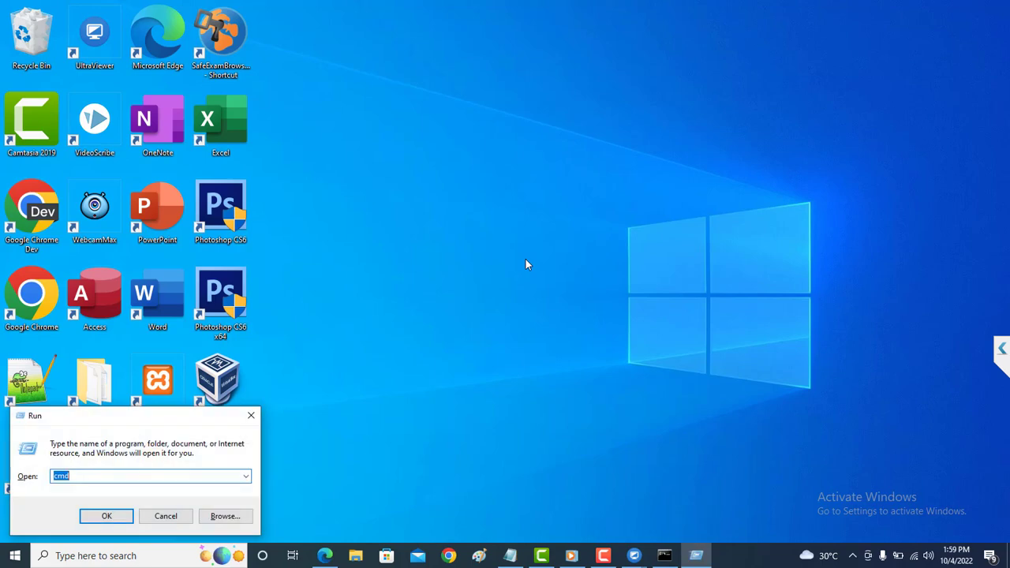
pyautogui.press('Return')
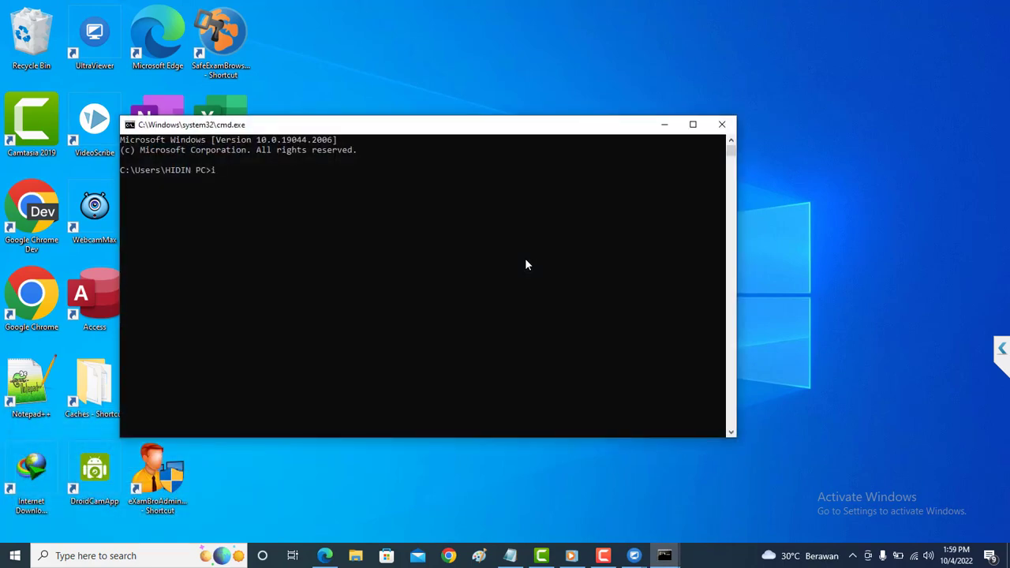
pyautogui.write('ipconfig')
pyautogui.press('Return')
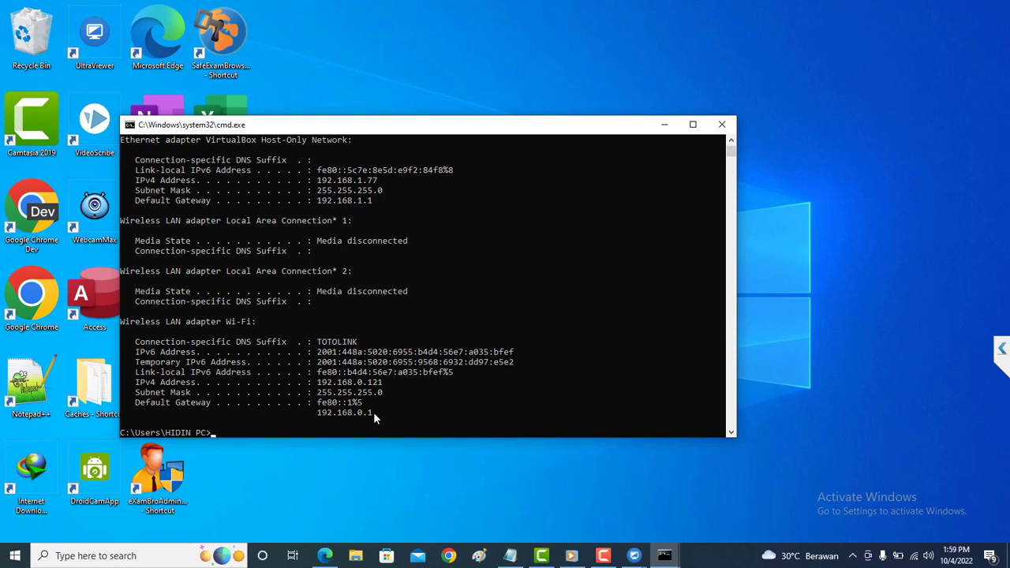
# Highlight the Wi-Fi default gateway 192.168.0.1, then minimize Command Prompt.
pyautogui.moveTo(373, 412); pyautogui.dragTo(317, 416)
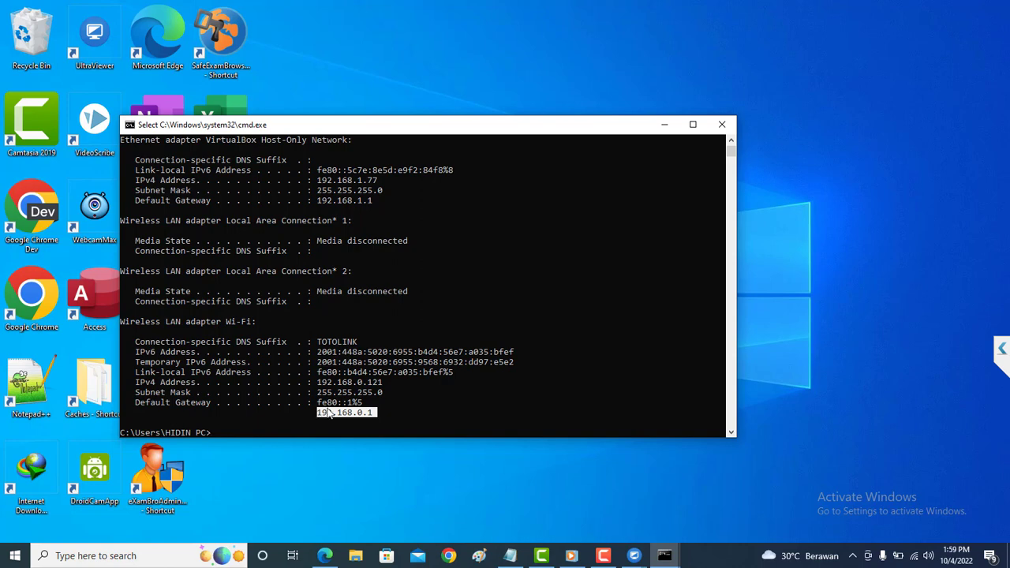
pyautogui.scroll(-2, 385, 394)
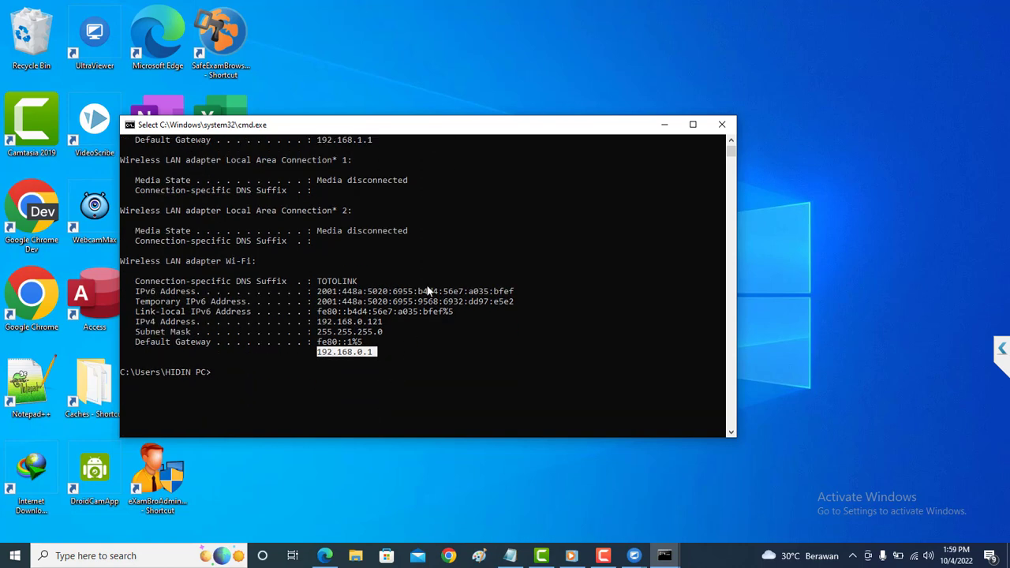
pyautogui.click(365, 353)
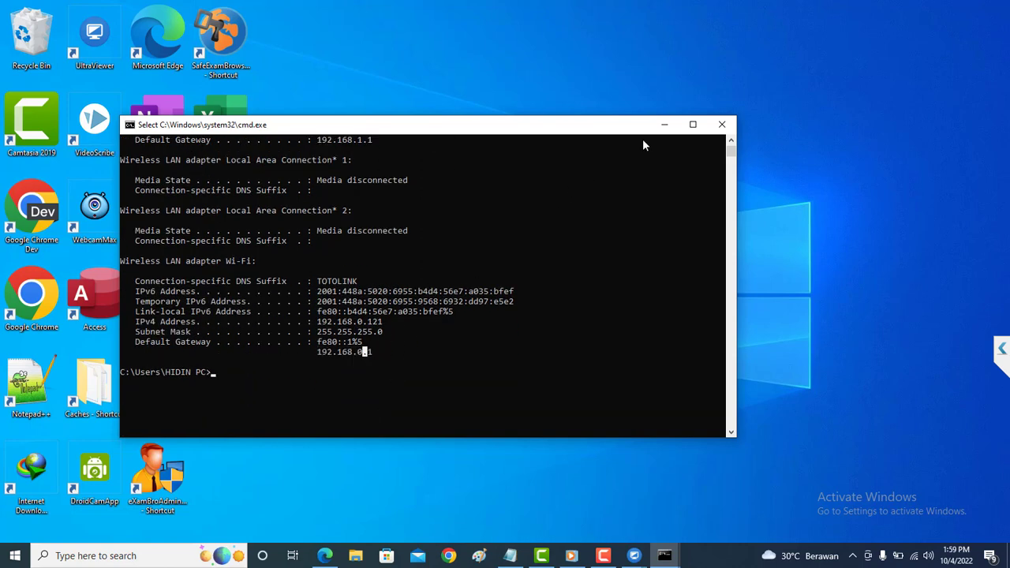
pyautogui.click(664, 126)
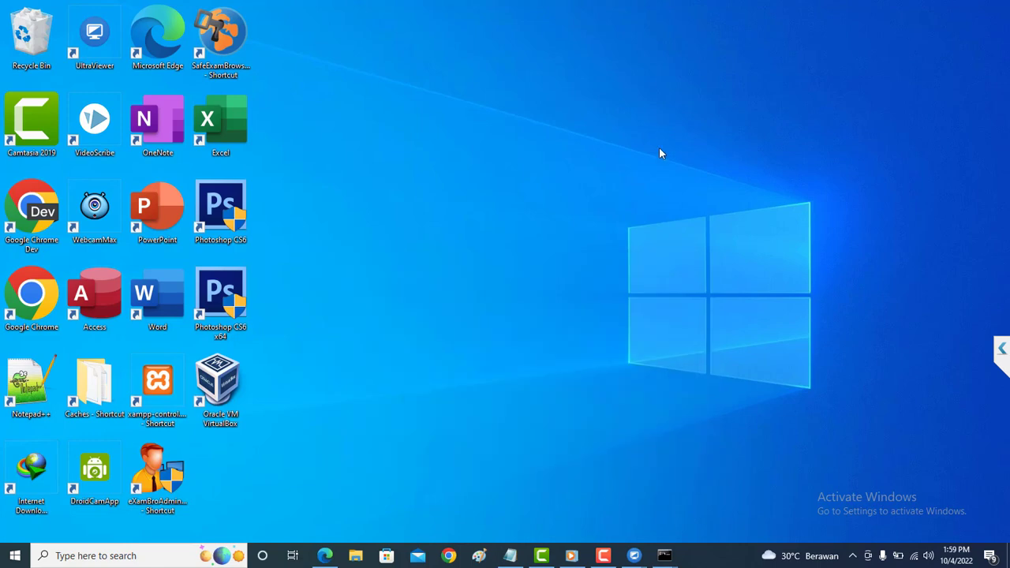
# Restore Edge, close the duplicate TOTOLINK tab and select the F609 page's 192.168.0.1 address.
pyautogui.click(325, 555)
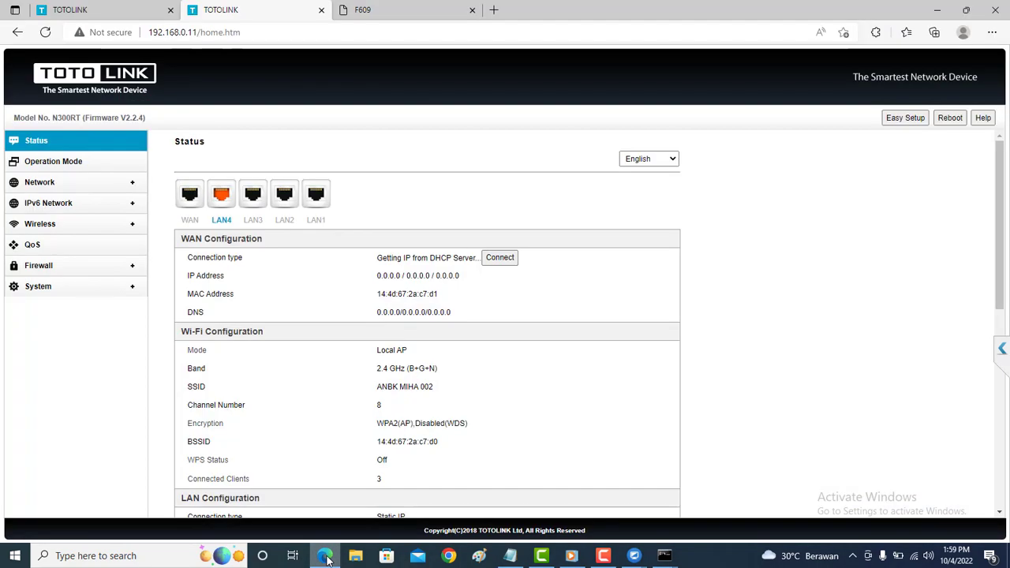
pyautogui.click(322, 11)
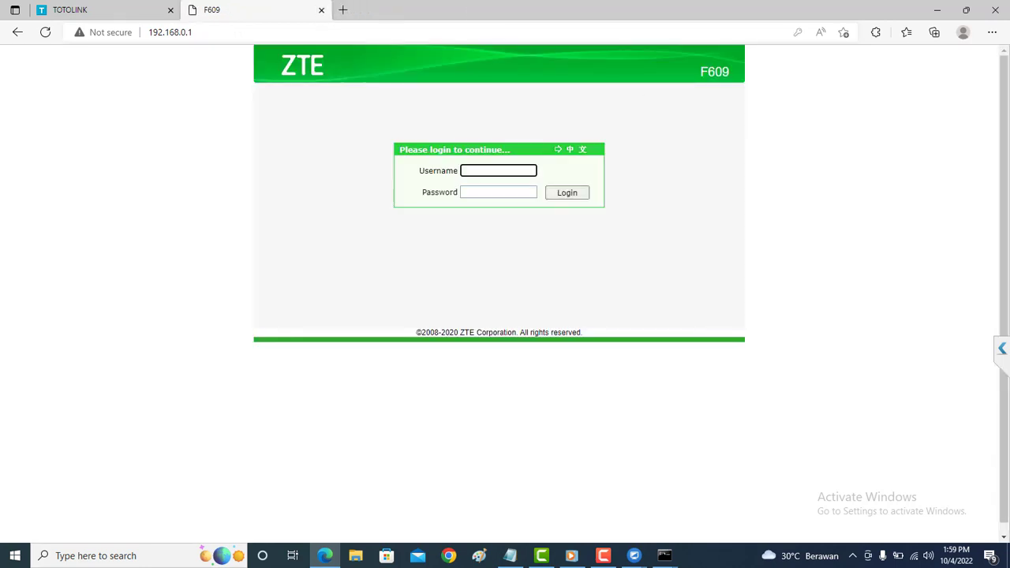
pyautogui.click(128, 10)
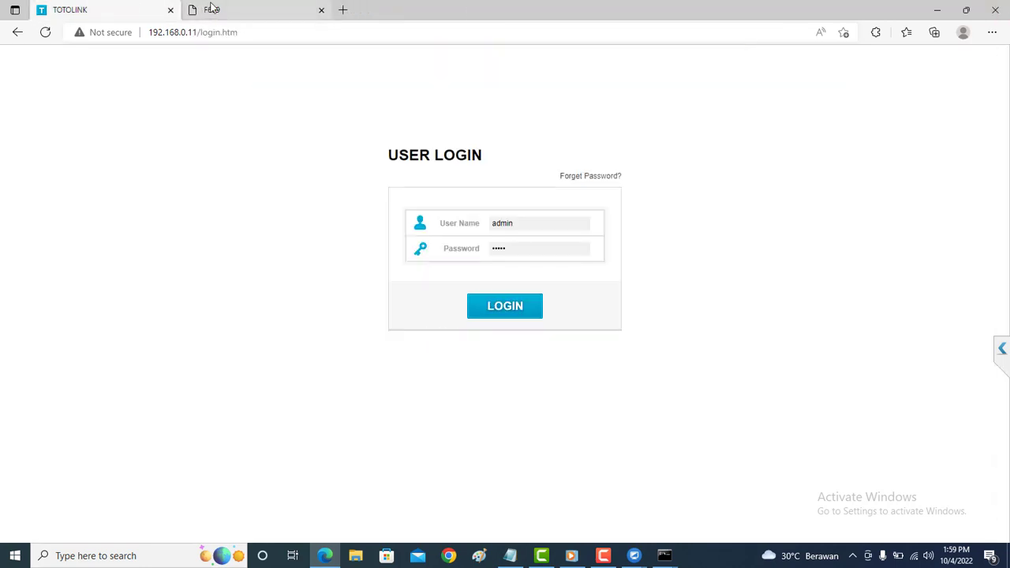
pyautogui.click(213, 9)
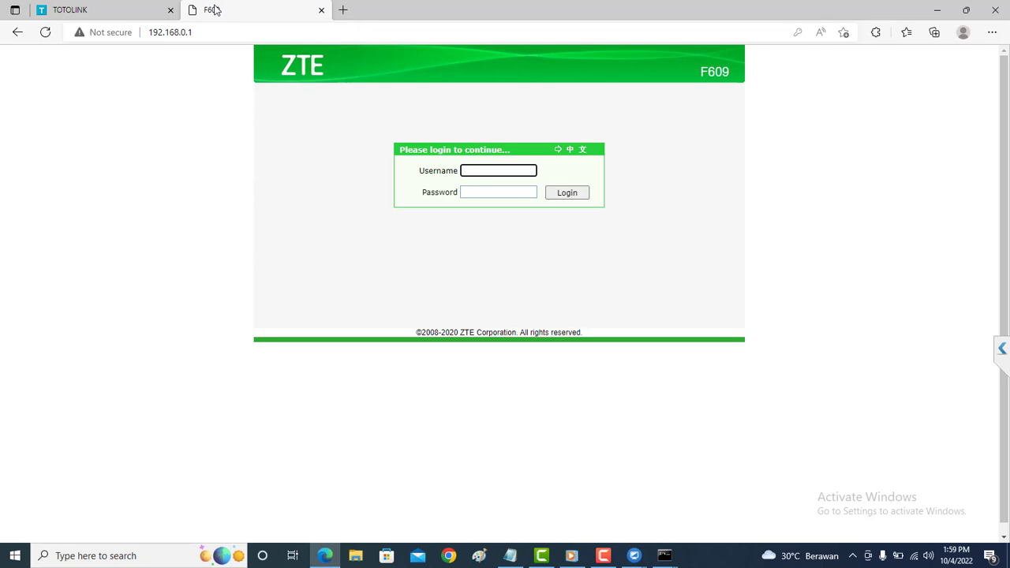
pyautogui.click(207, 32)
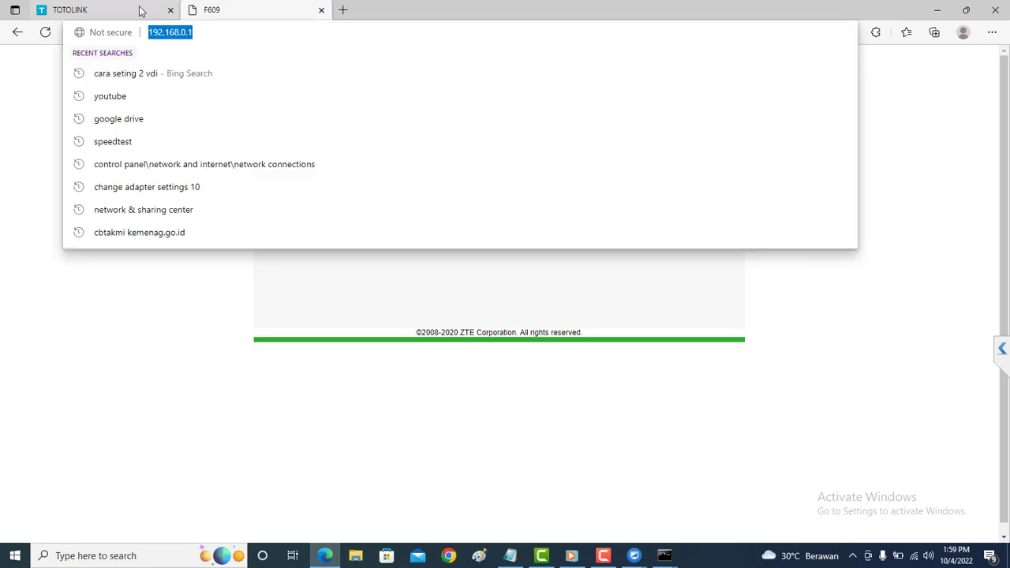
# Switch back and forth between the TOTOLINK login tab and the F609 modem tab.
pyautogui.click(140, 9)
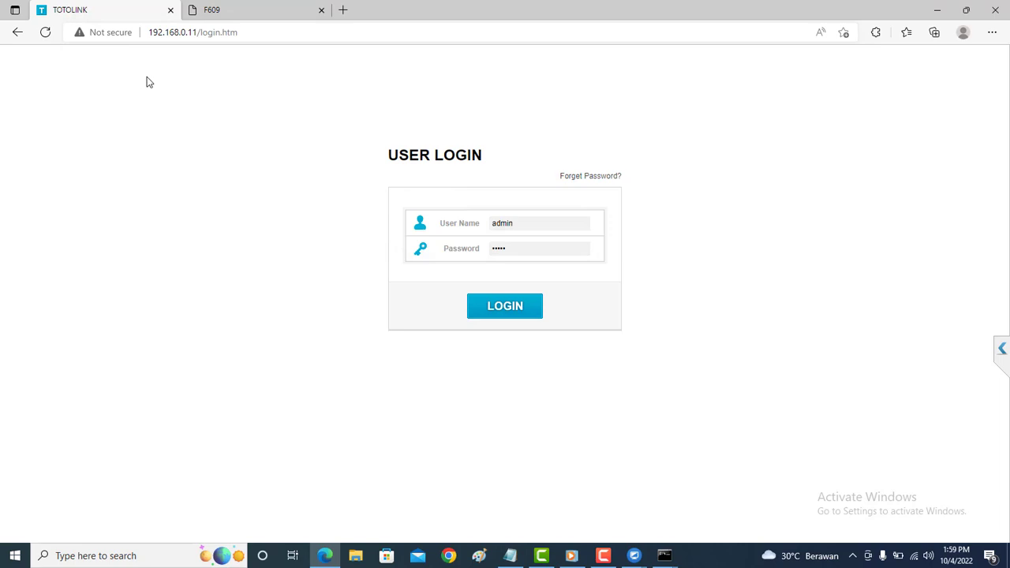
pyautogui.click(244, 11)
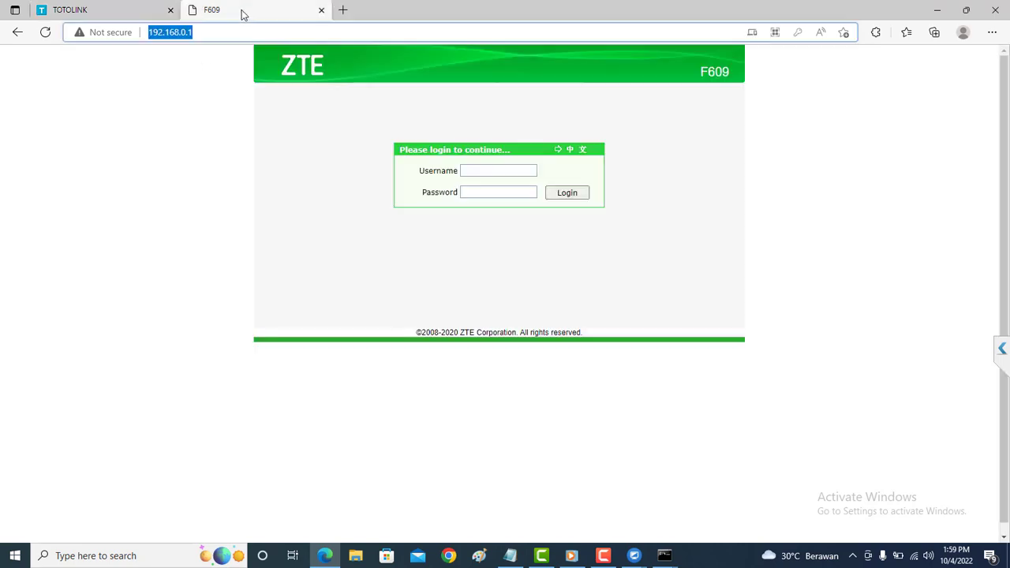
pyautogui.click(111, 8)
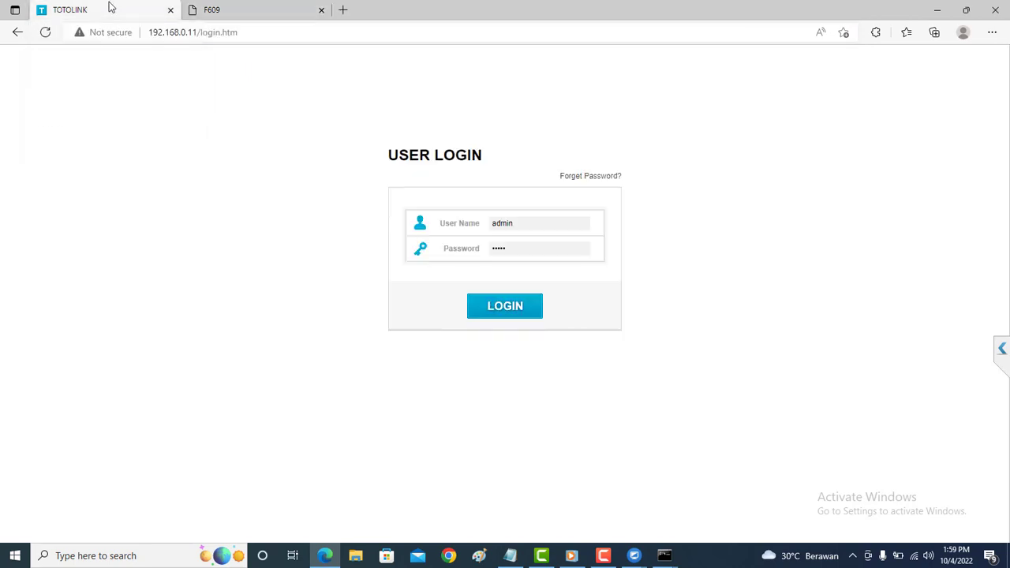
pyautogui.click(237, 12)
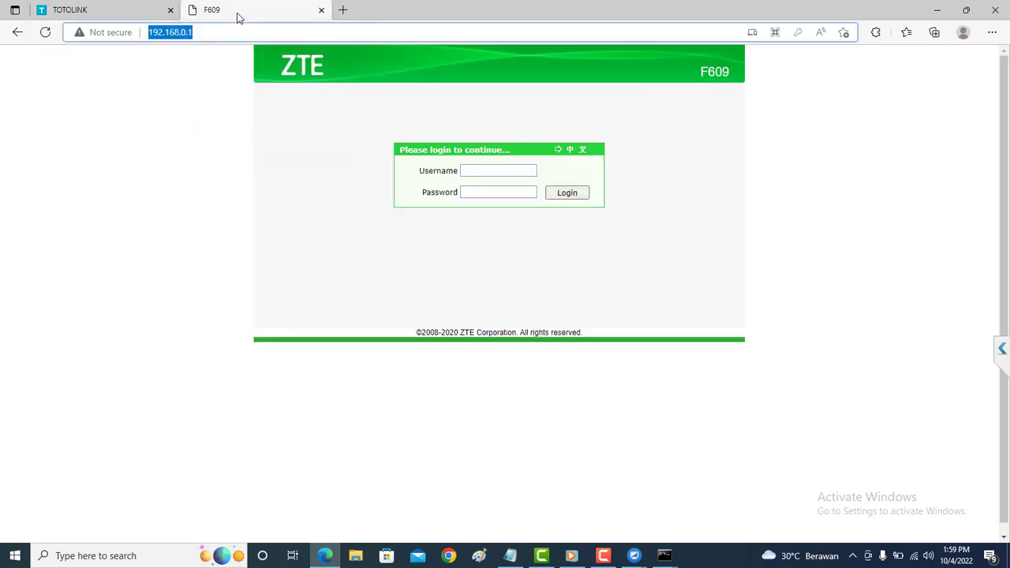
pyautogui.click(111, 8)
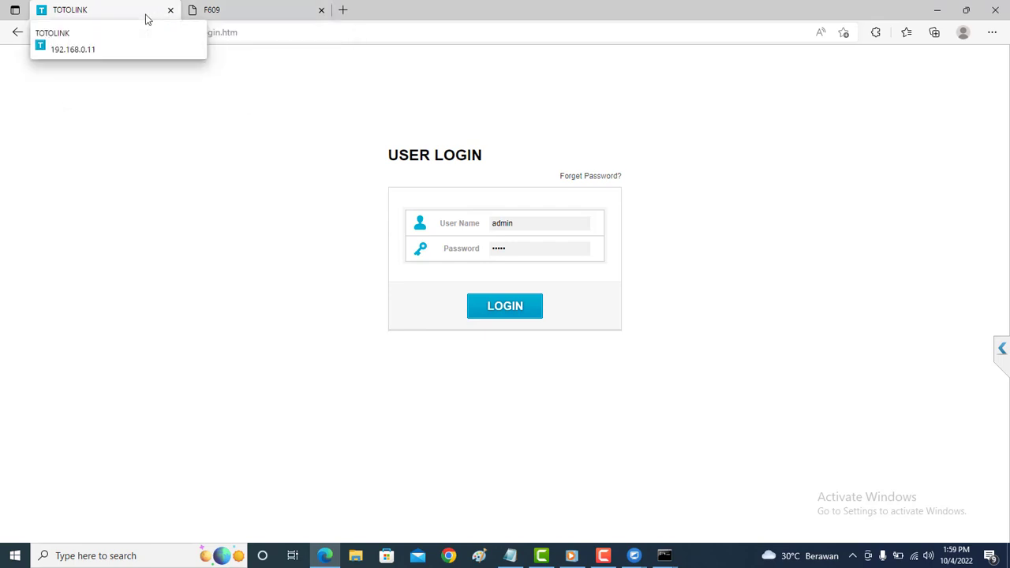
pyautogui.click(231, 17)
pyautogui.click(118, 6)
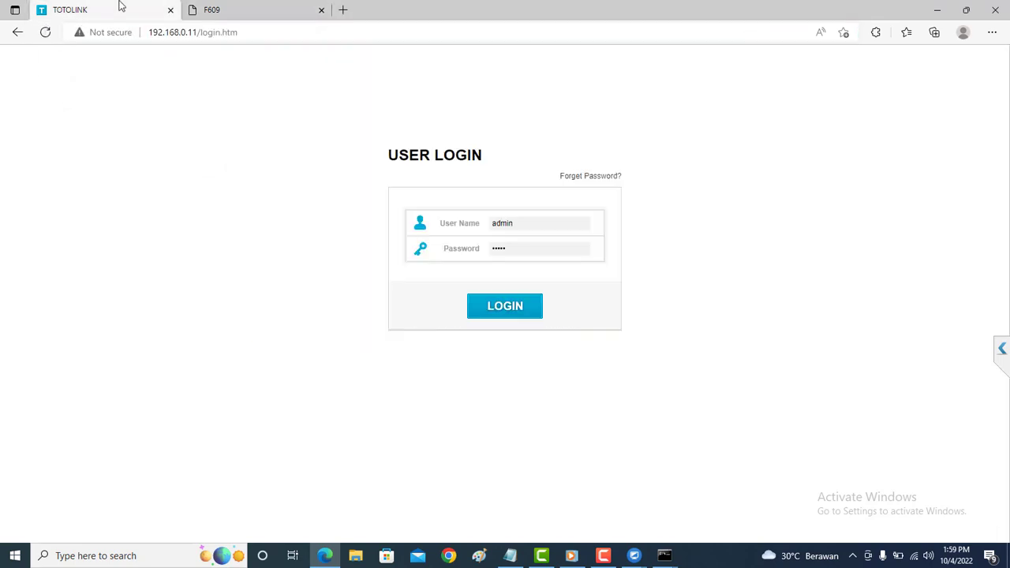
pyautogui.click(261, 18)
pyautogui.click(123, 12)
# Strip '/login.htm' from the TOTOLINK address to load 192.168.0.11.
pyautogui.moveTo(256, 34); pyautogui.dragTo(202, 39)
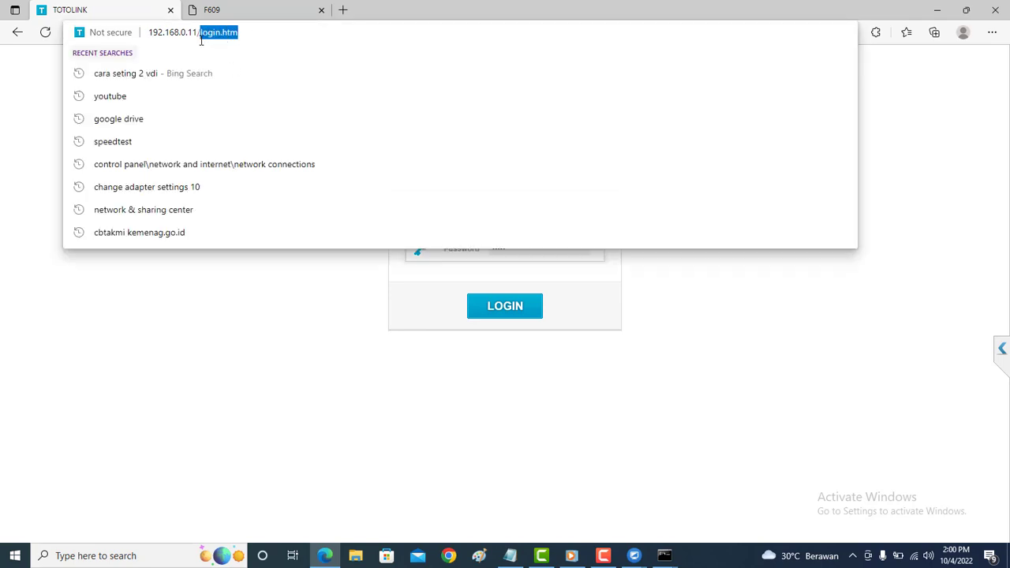
pyautogui.press('BackSpace')
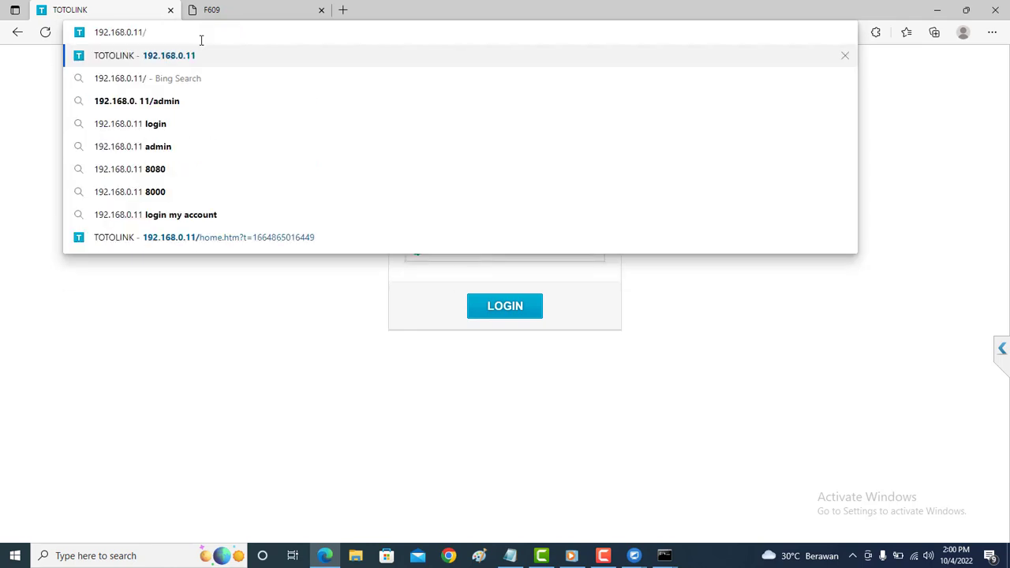
pyautogui.press('BackSpace')
pyautogui.press('Return')
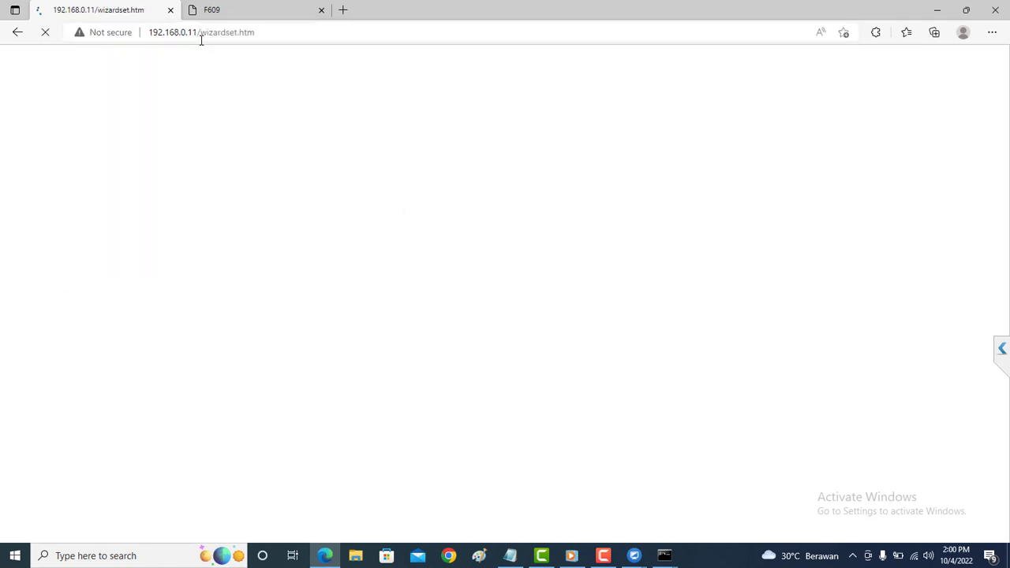
# Reload the F609 login page at 192.168.0.1, then return to the TOTOLINK tab.
pyautogui.click(236, 18)
pyautogui.click(238, 34)
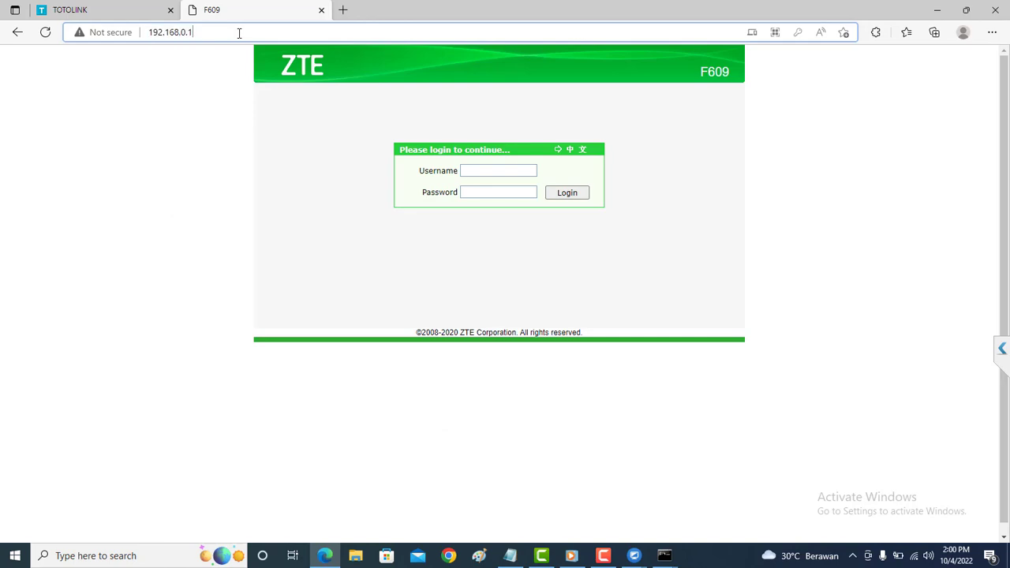
pyautogui.press('Return')
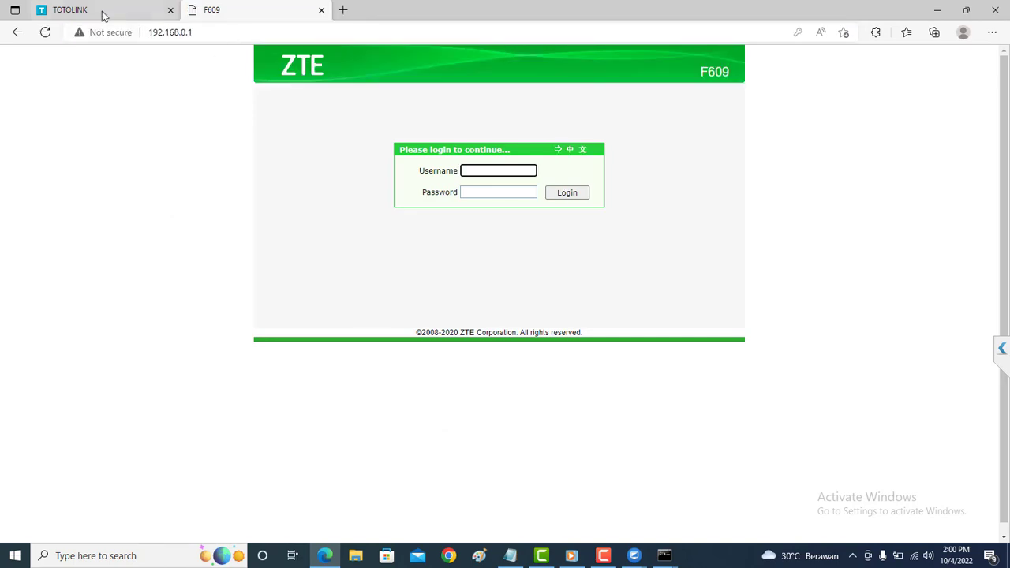
pyautogui.click(101, 9)
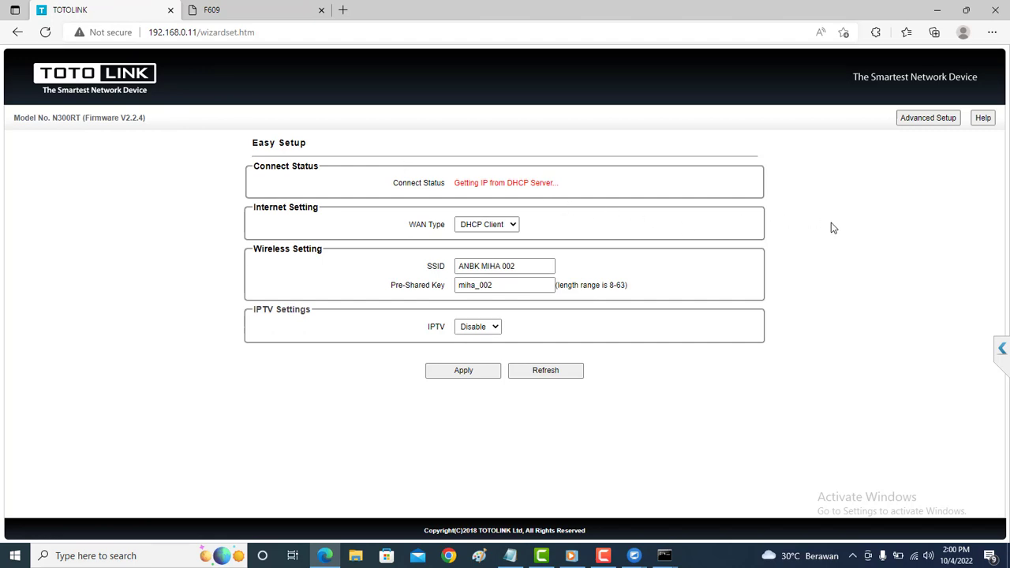
# Open the TOTOLINK LAN Settings page under Advanced Setup > Network.
pyautogui.click(908, 121)
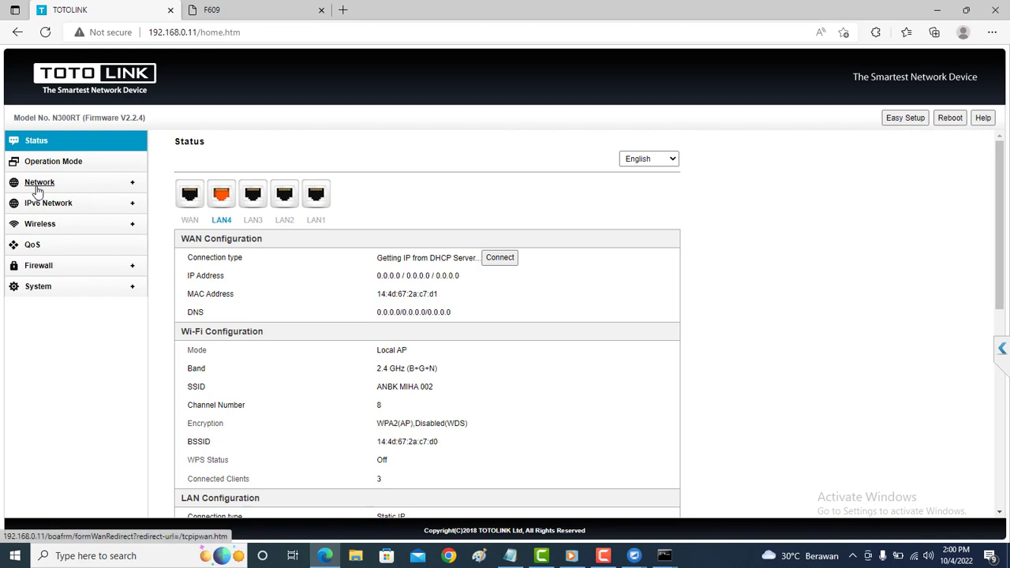
pyautogui.click(37, 188)
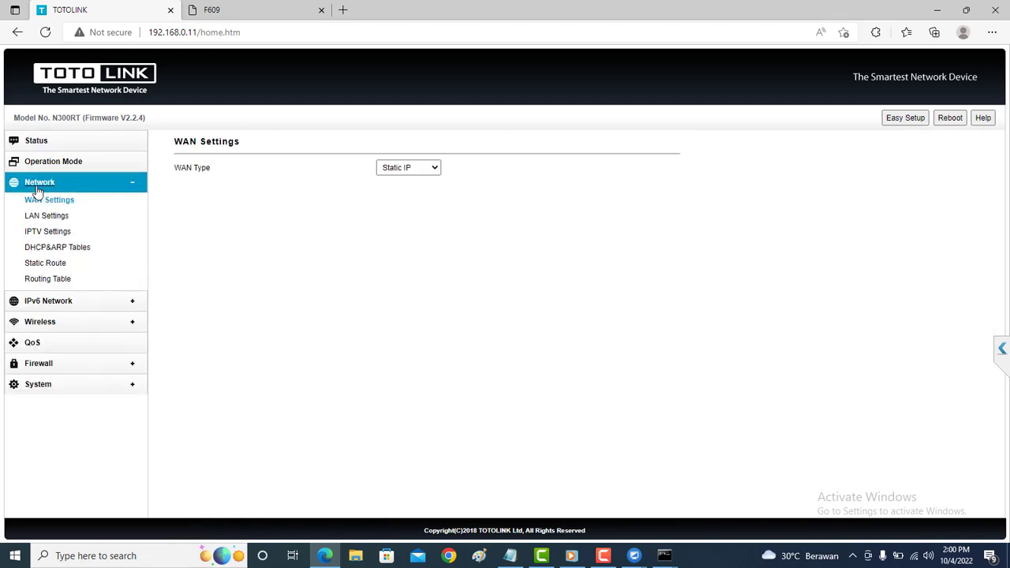
pyautogui.click(49, 216)
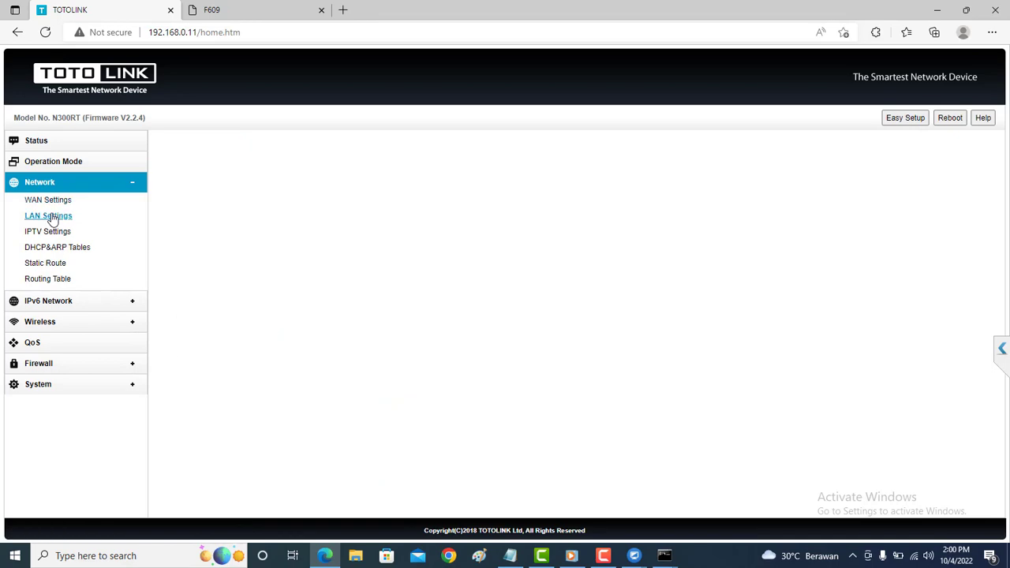
pyautogui.scroll(-1, 563, 296)
pyautogui.scroll(1, 552, 305)
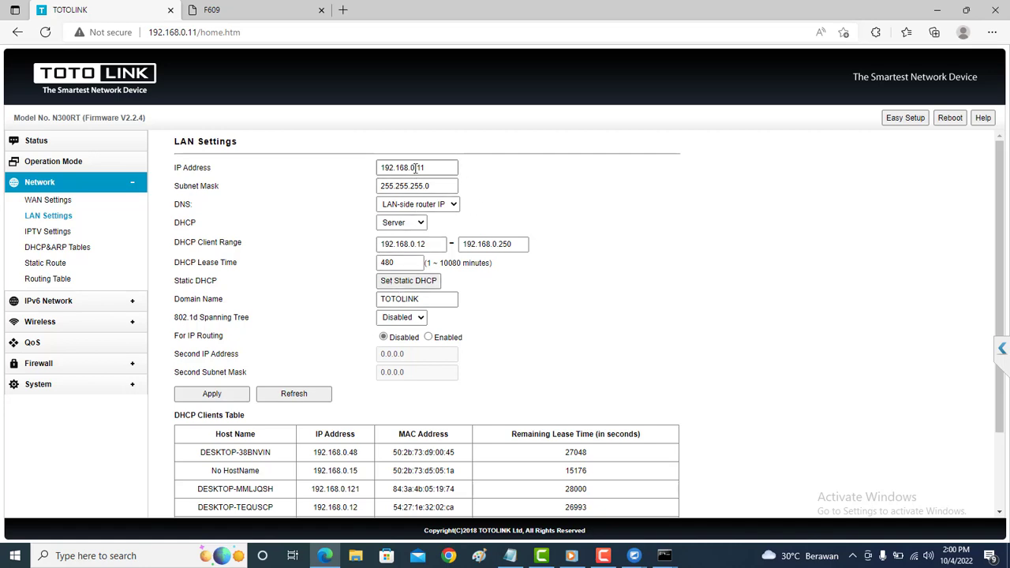
# Change the third octet of the DHCP range start and end addresses to 1.
pyautogui.click(415, 169)
pyautogui.moveTo(415, 168); pyautogui.dragTo(412, 168)
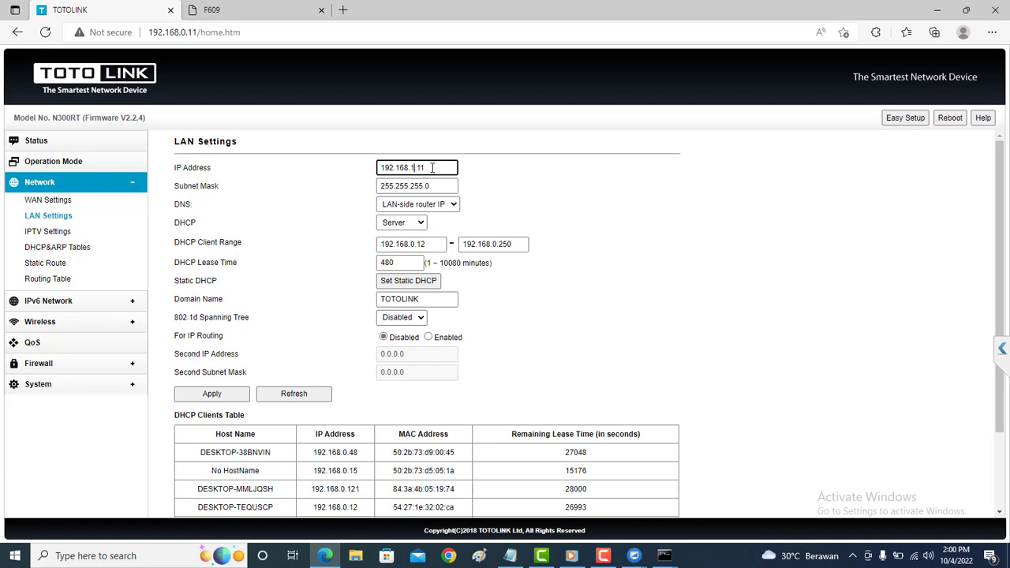
pyautogui.click(414, 245)
pyautogui.moveTo(414, 246); pyautogui.dragTo(412, 245)
pyautogui.write('1')
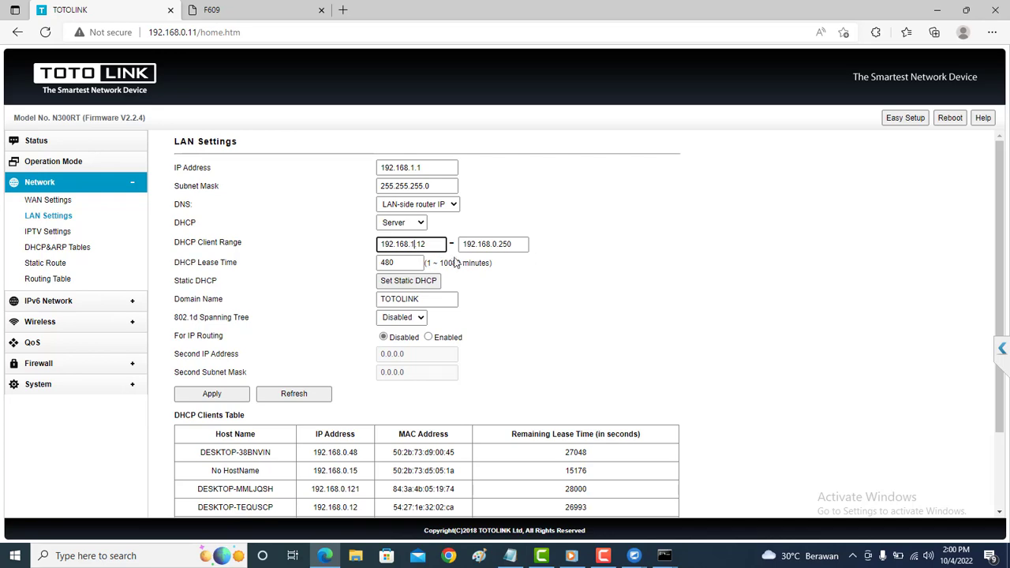
pyautogui.moveTo(496, 244); pyautogui.dragTo(494, 244)
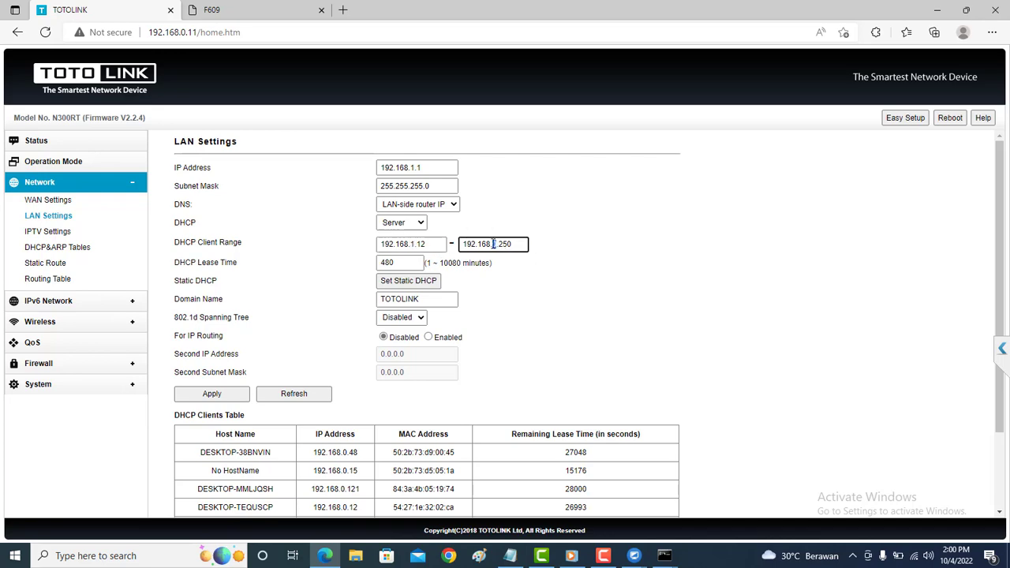
pyautogui.write('1')
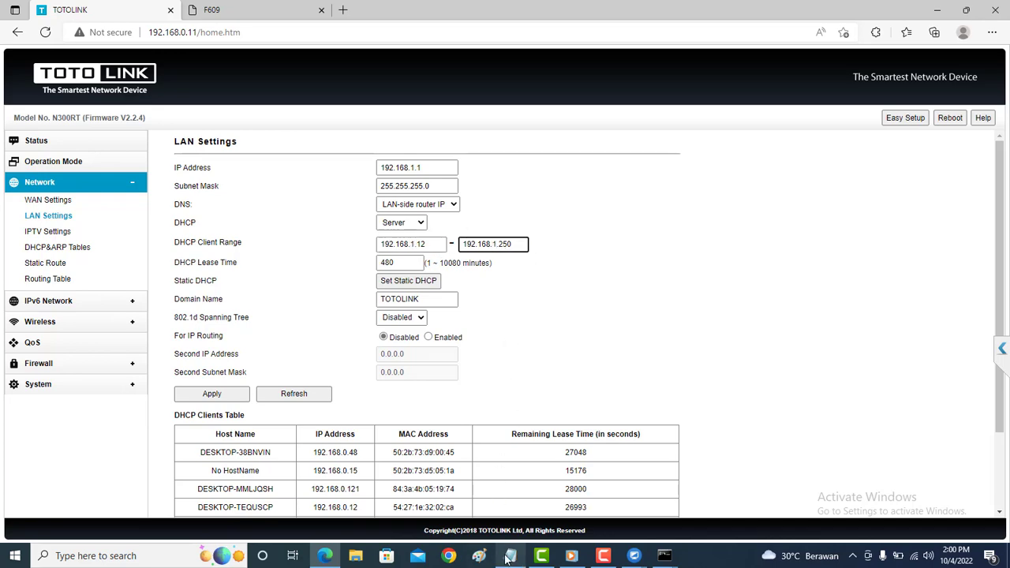
# Review the notes' step about changing the IP segment, then hide Notepad again.
pyautogui.click(510, 556)
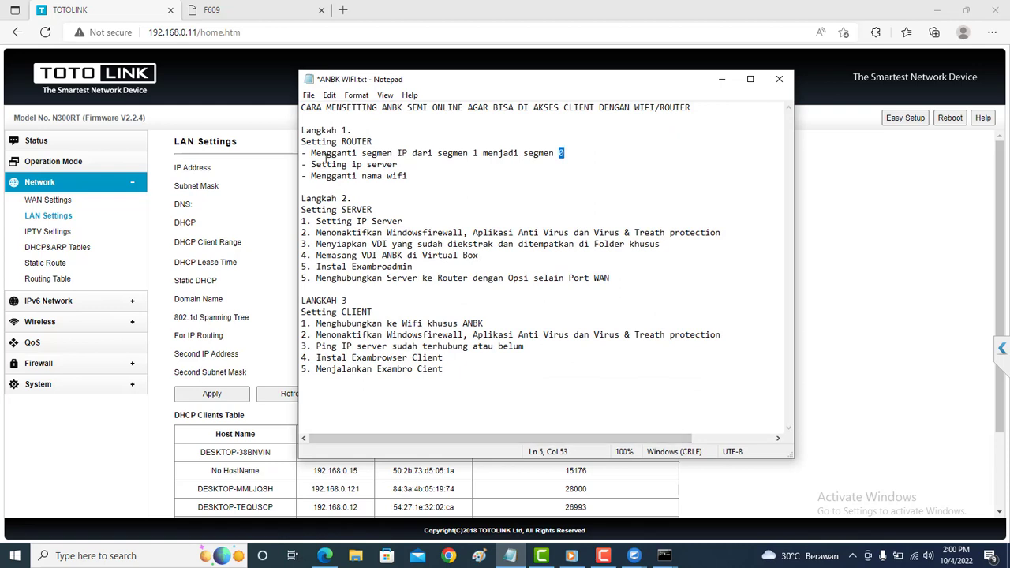
pyautogui.moveTo(316, 155); pyautogui.dragTo(519, 155)
pyautogui.moveTo(312, 157); pyautogui.dragTo(514, 157)
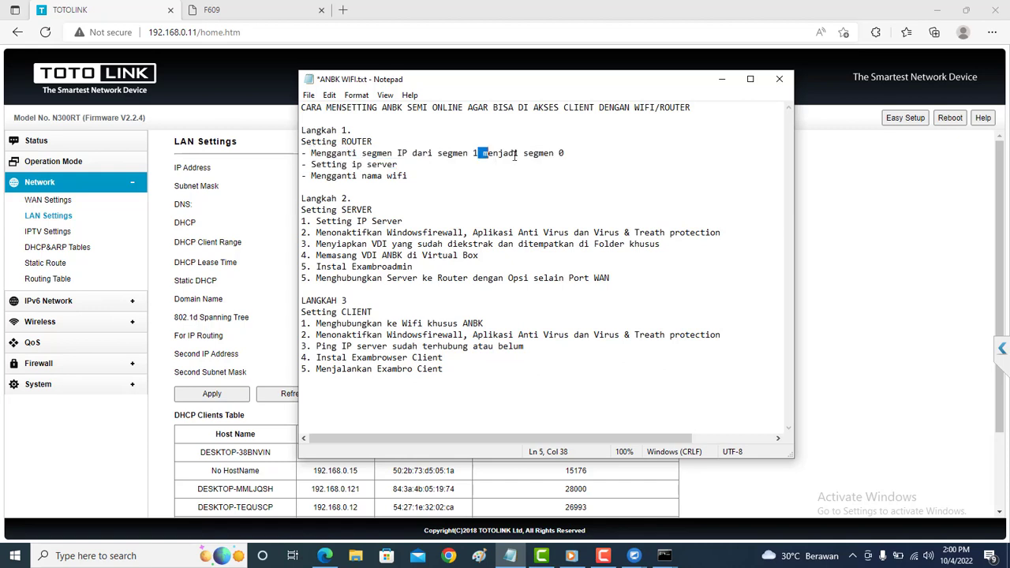
pyautogui.click(720, 79)
# Set the DHCP range back to 192.168.0.12–192.168.0.250.
pyautogui.click(406, 168)
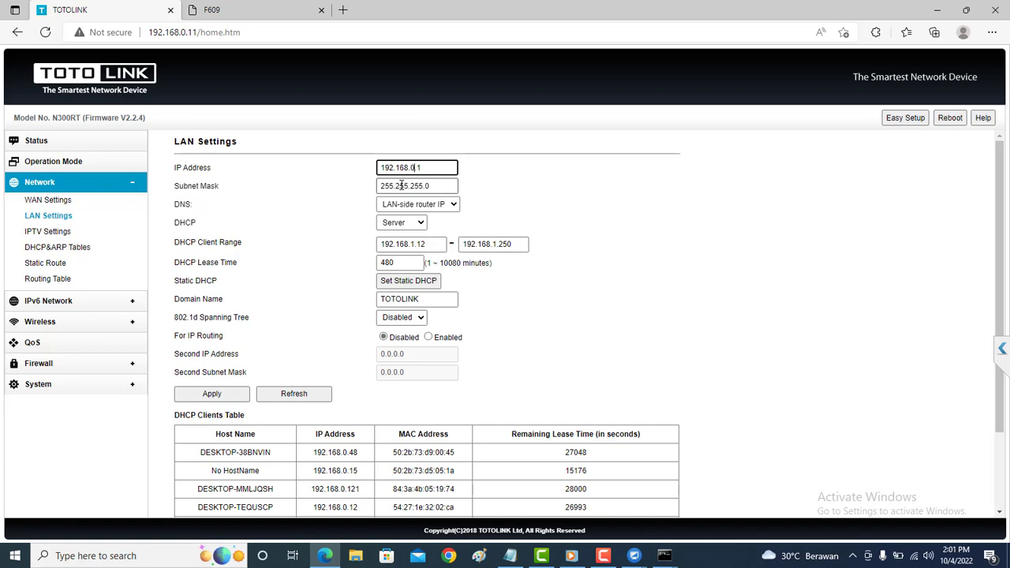
pyautogui.click(410, 244)
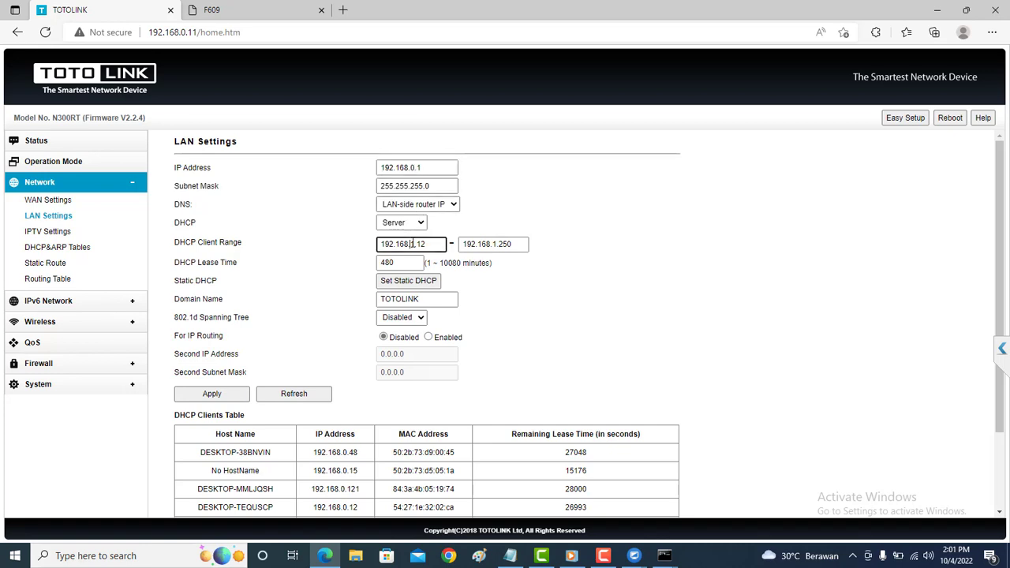
pyautogui.press('Delete')
pyautogui.press('Delete')
pyautogui.write('0.')
pyautogui.click(495, 245)
pyautogui.doubleClick(495, 245)
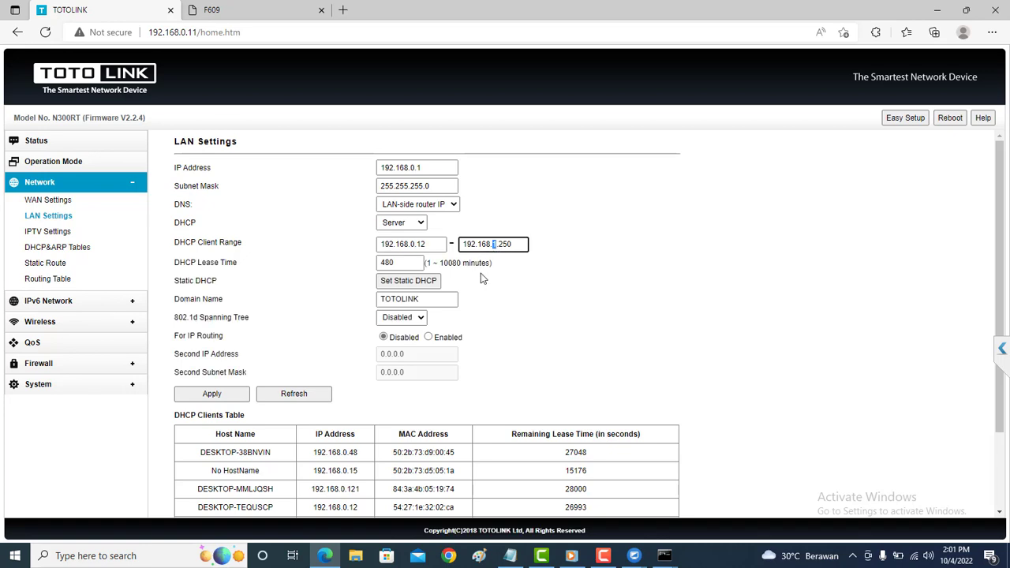
pyautogui.write('0')
# Restore the LAN IP address to 192.168.0.11 and bring the ANBK WIFI notes back up.
pyautogui.click(435, 168)
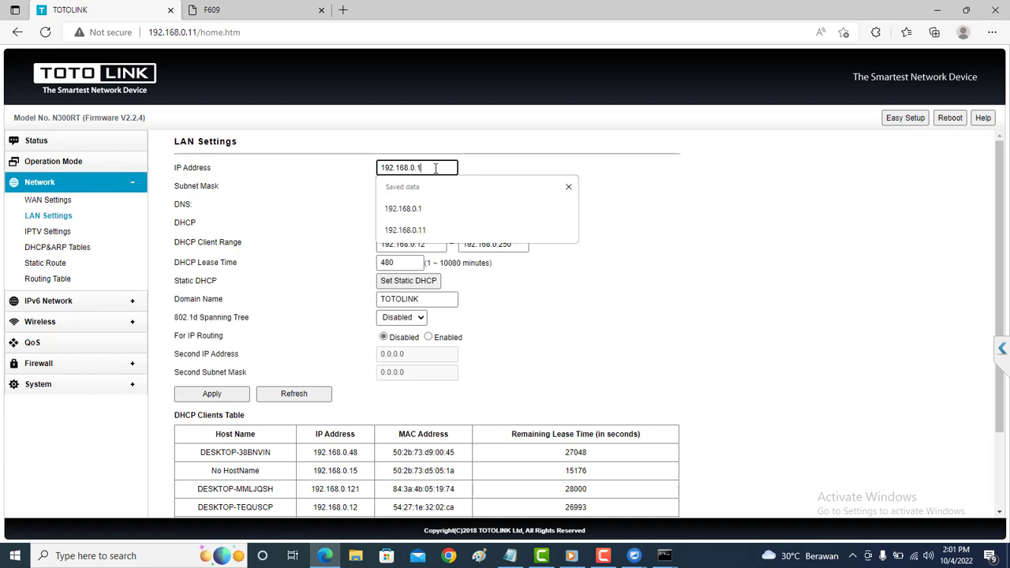
pyautogui.write('1')
pyautogui.click(542, 323)
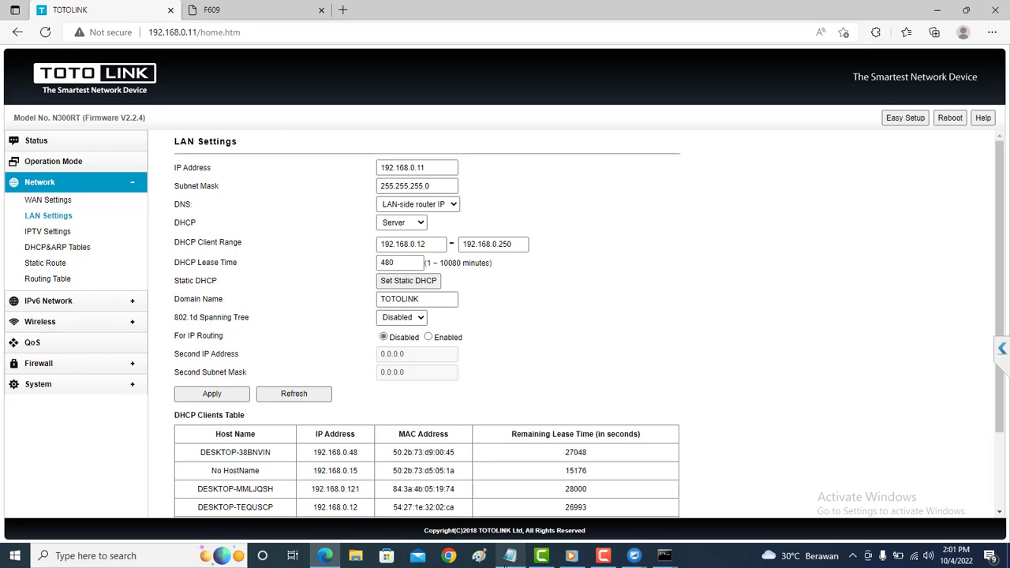
pyautogui.click(510, 556)
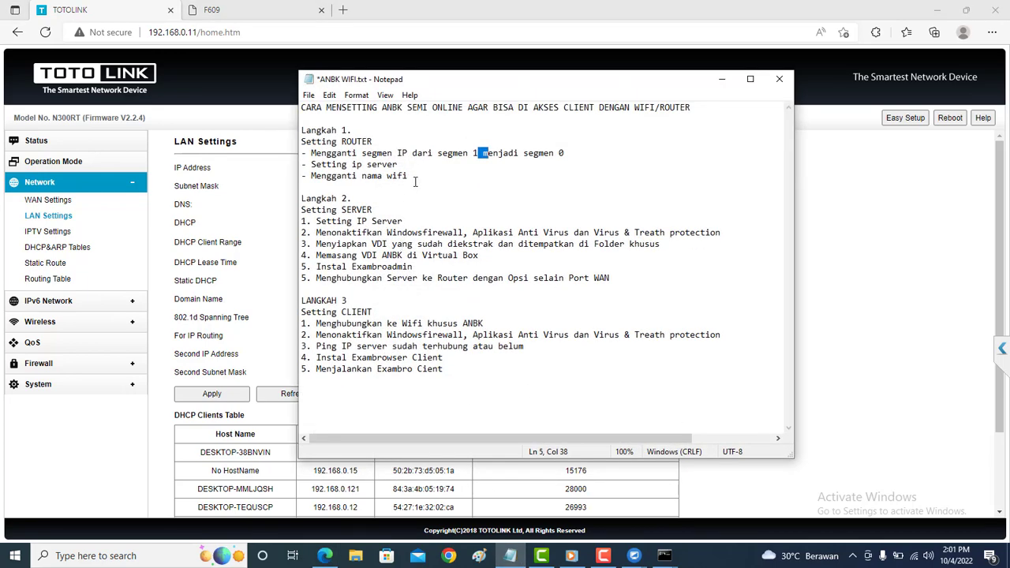
# Highlight the server IP step in the notes, then minimize Notepad and Edge.
pyautogui.moveTo(399, 164); pyautogui.dragTo(306, 164)
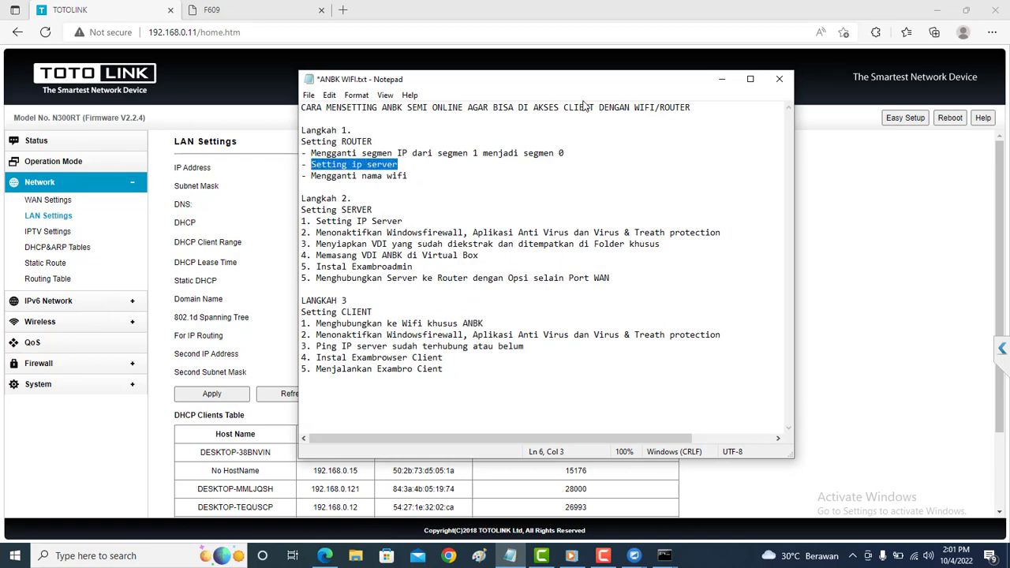
pyautogui.click(722, 79)
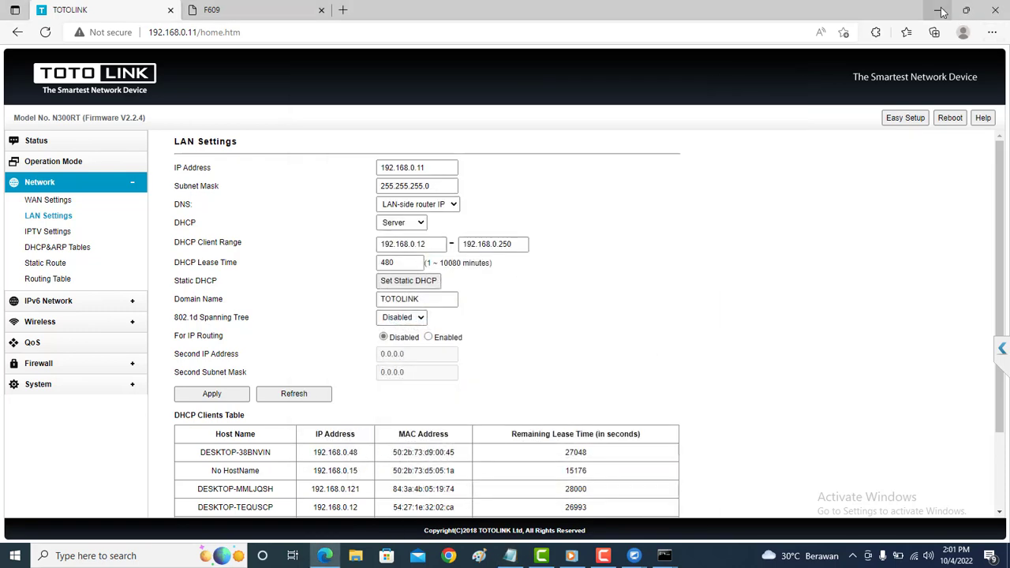
pyautogui.click(937, 10)
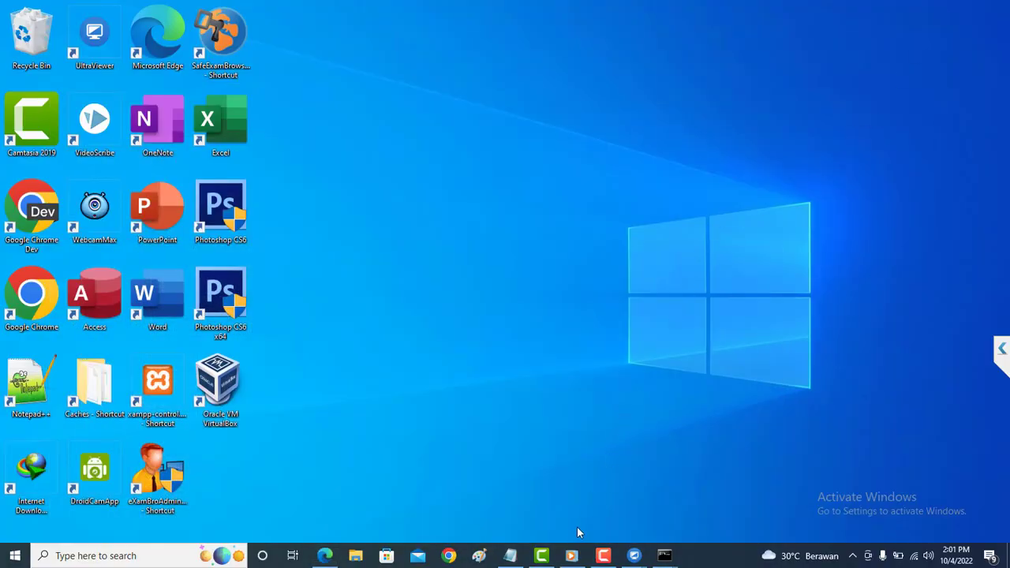
# On the remote server, open Change adapter options via the tray network icon's Network & Internet settings.
pyautogui.moveTo(637, 554)
pyautogui.click(658, 529)
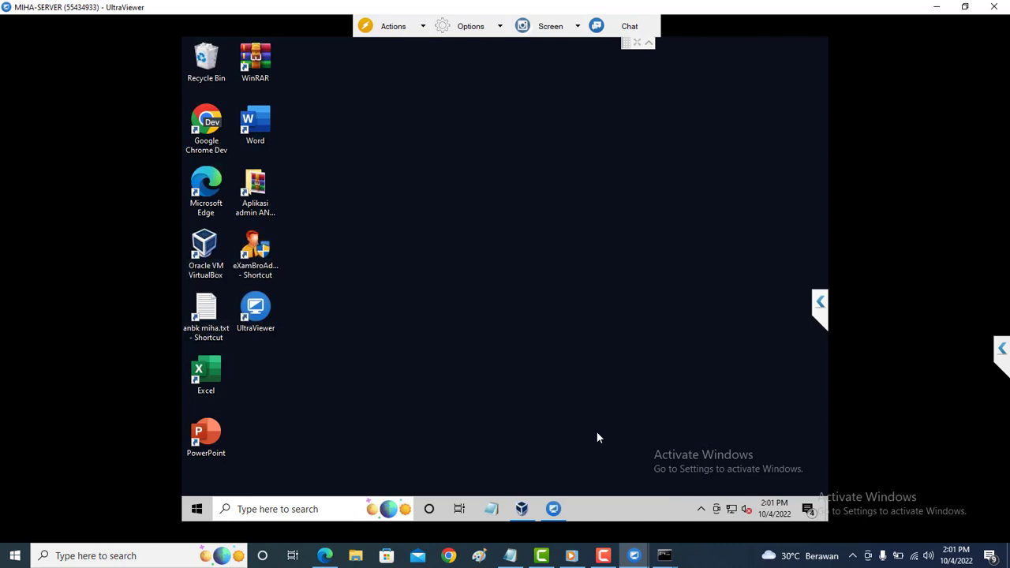
pyautogui.click(731, 511)
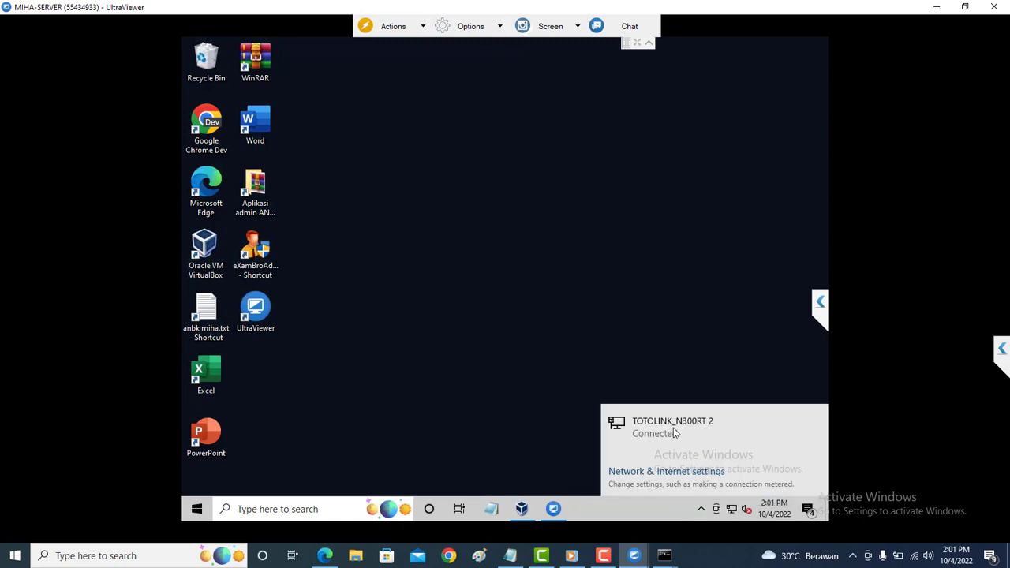
pyautogui.click(676, 474)
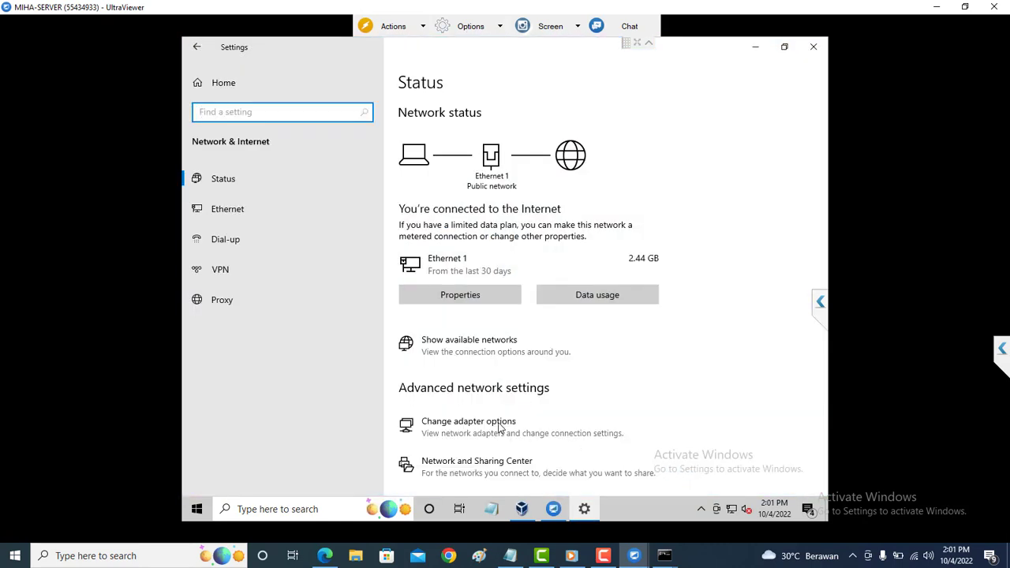
pyautogui.click(499, 427)
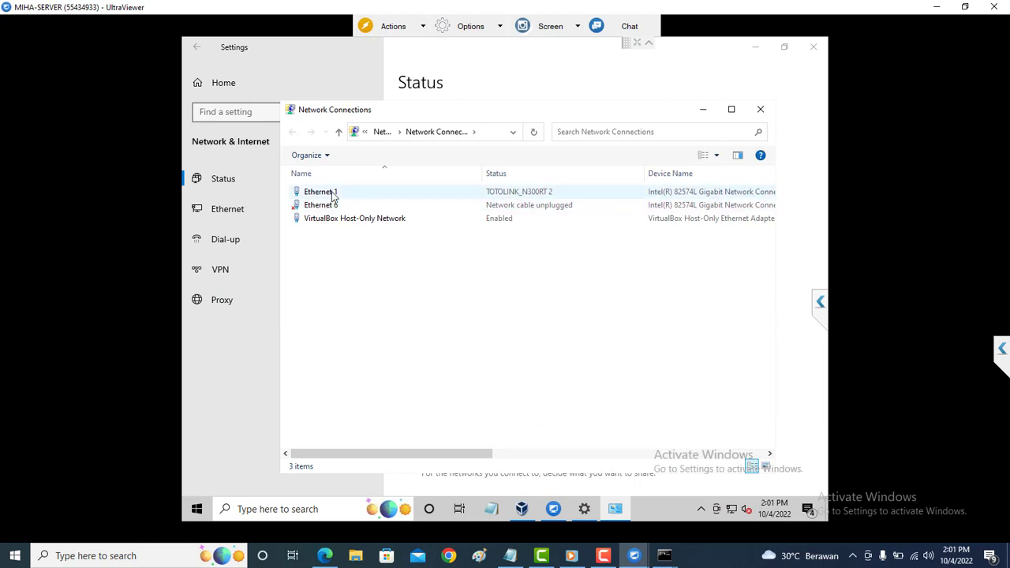
# Review Ethernet 1's status and IPv4 settings (static 192.168.0.199, gateway 192.168.0.1), then close them.
pyautogui.doubleClick(332, 193)
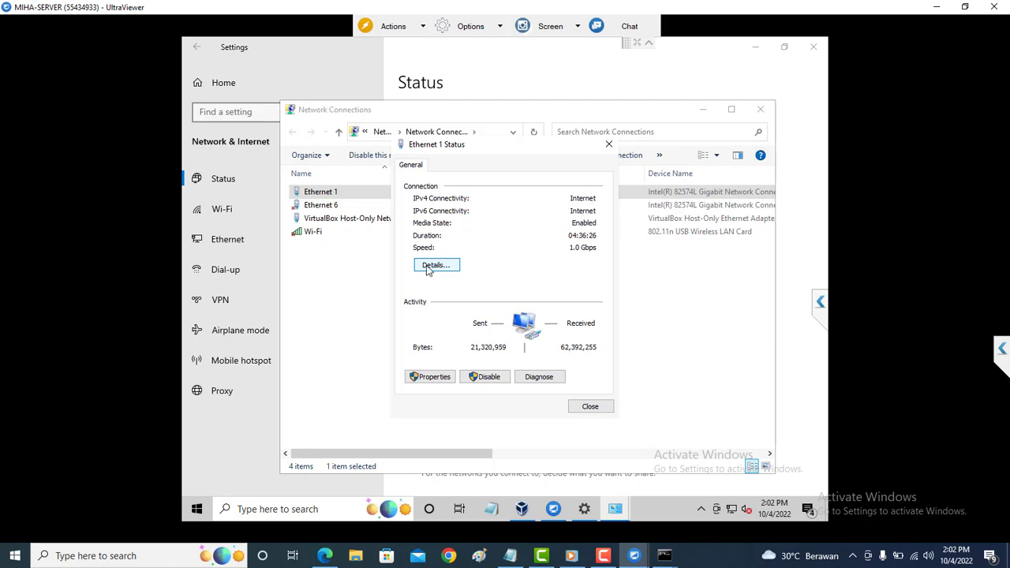
pyautogui.click(377, 249)
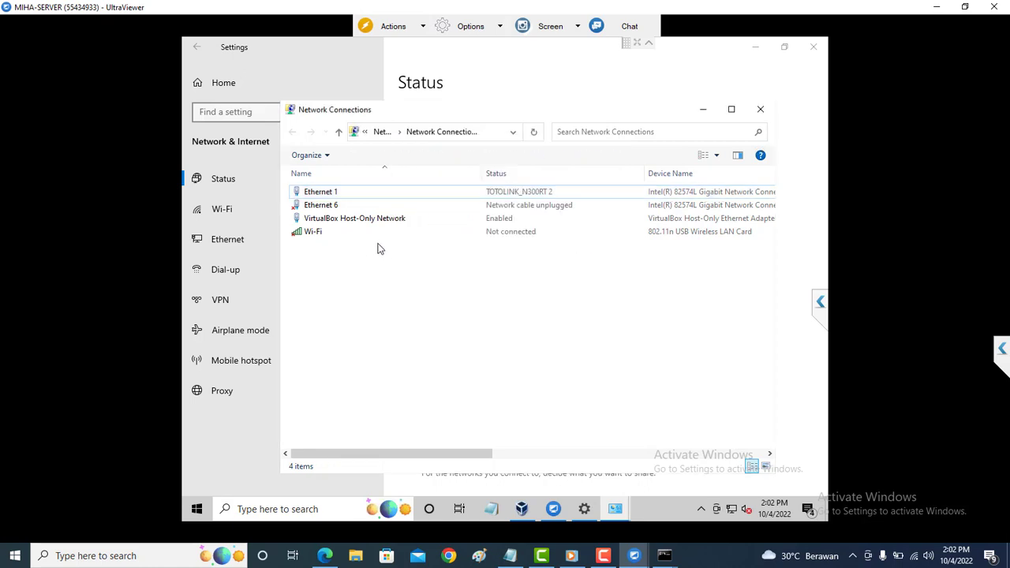
pyautogui.click(378, 198)
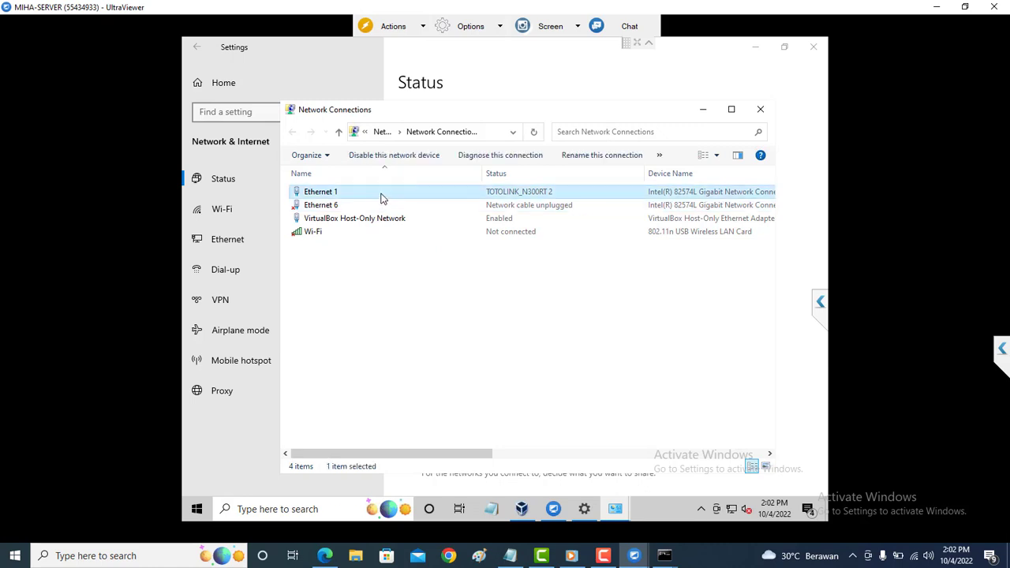
pyautogui.rightClick(381, 194)
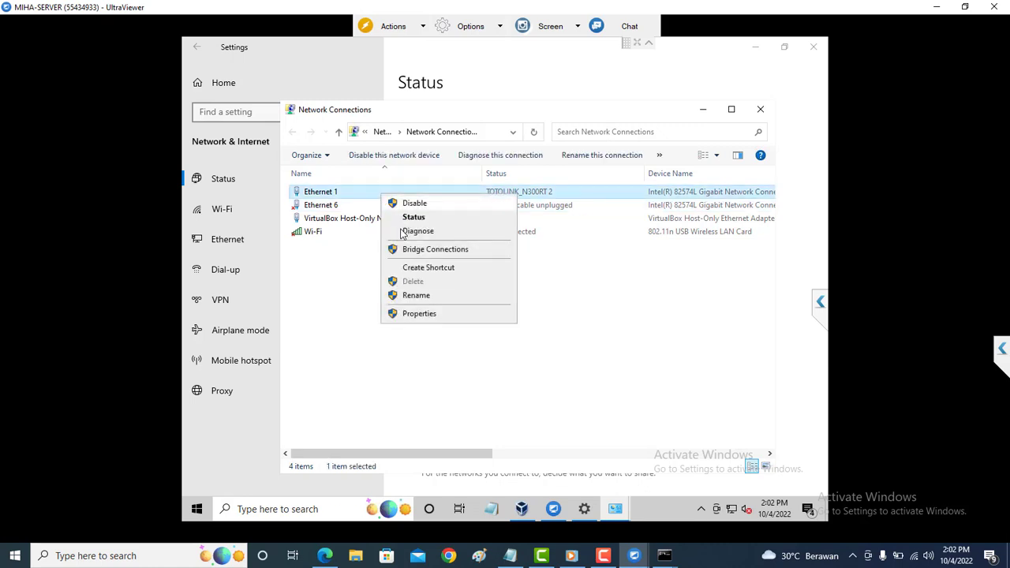
pyautogui.click(408, 316)
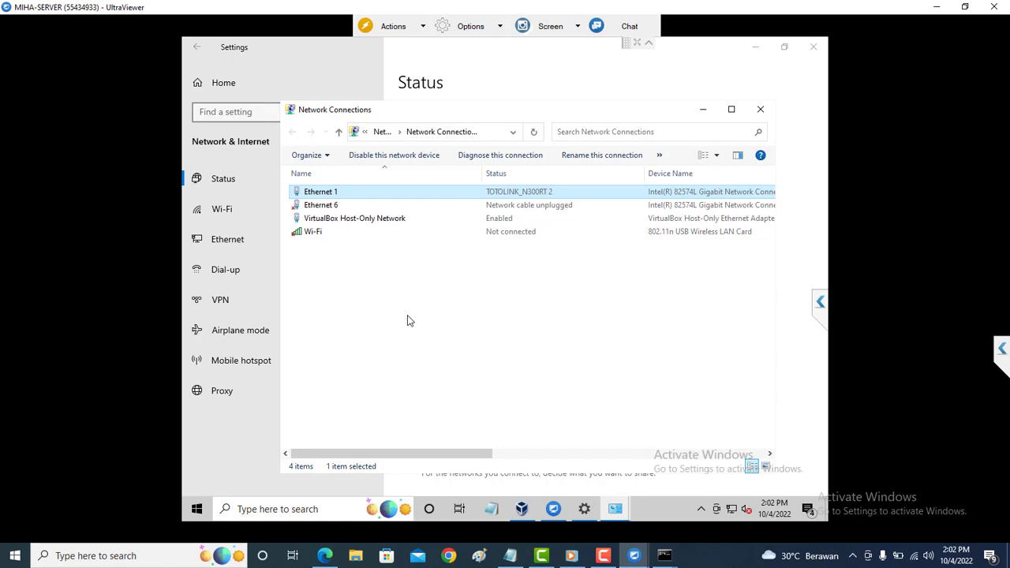
pyautogui.doubleClick(414, 314)
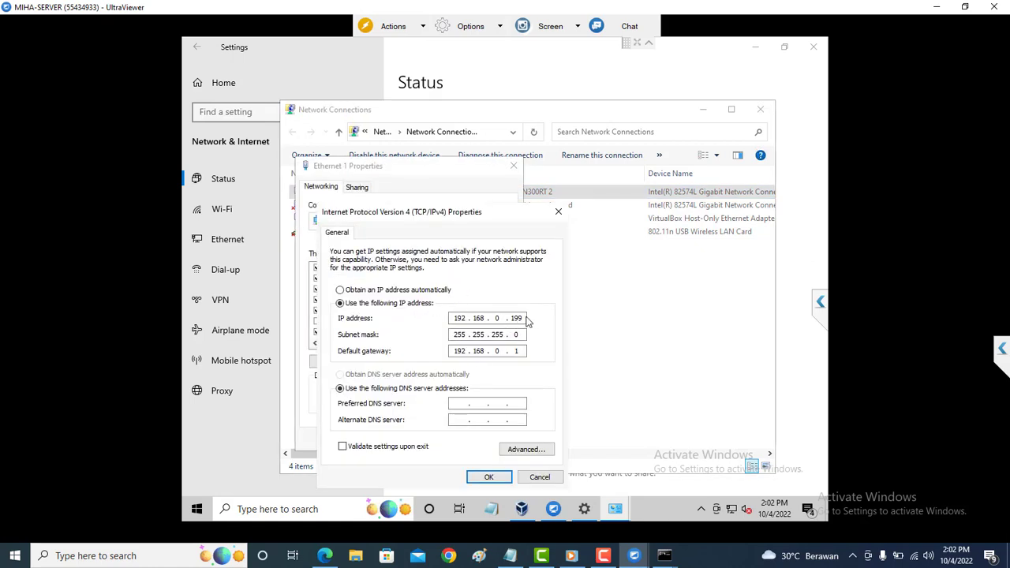
pyautogui.click(559, 212)
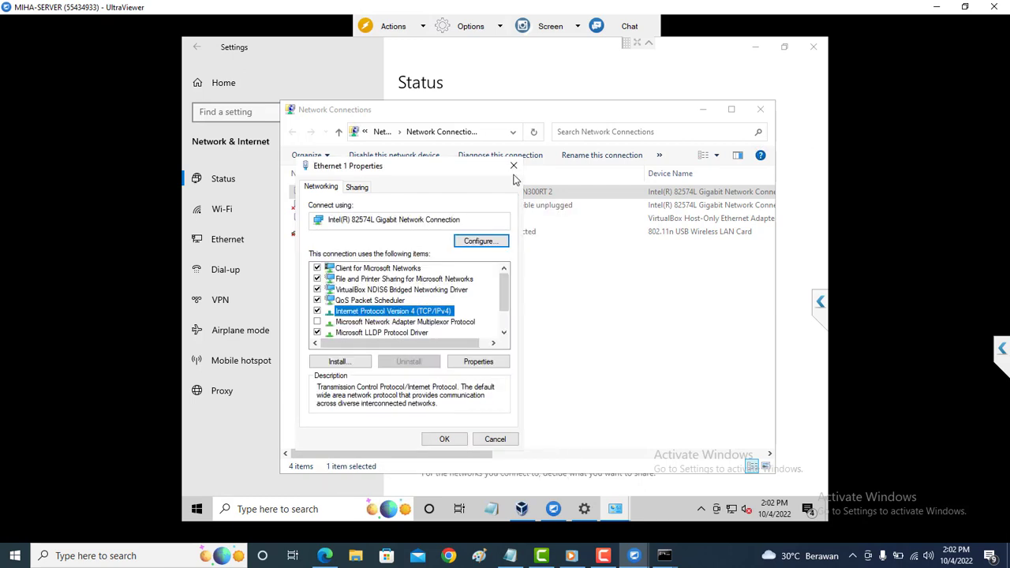
pyautogui.click(514, 166)
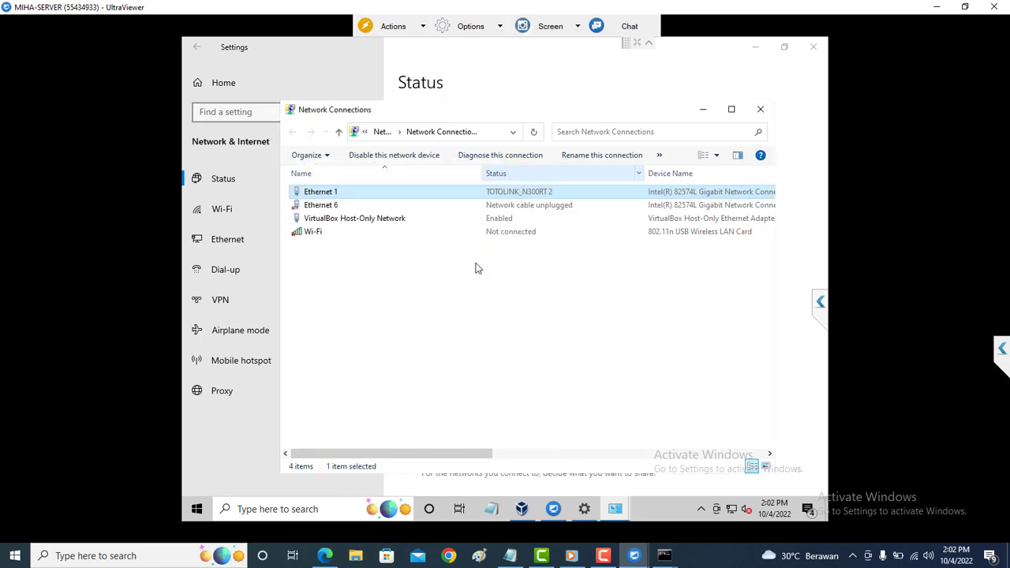
# Select the Wi-Fi adapter and view its context menu, then dismiss it.
pyautogui.click(392, 237)
pyautogui.rightClick(393, 236)
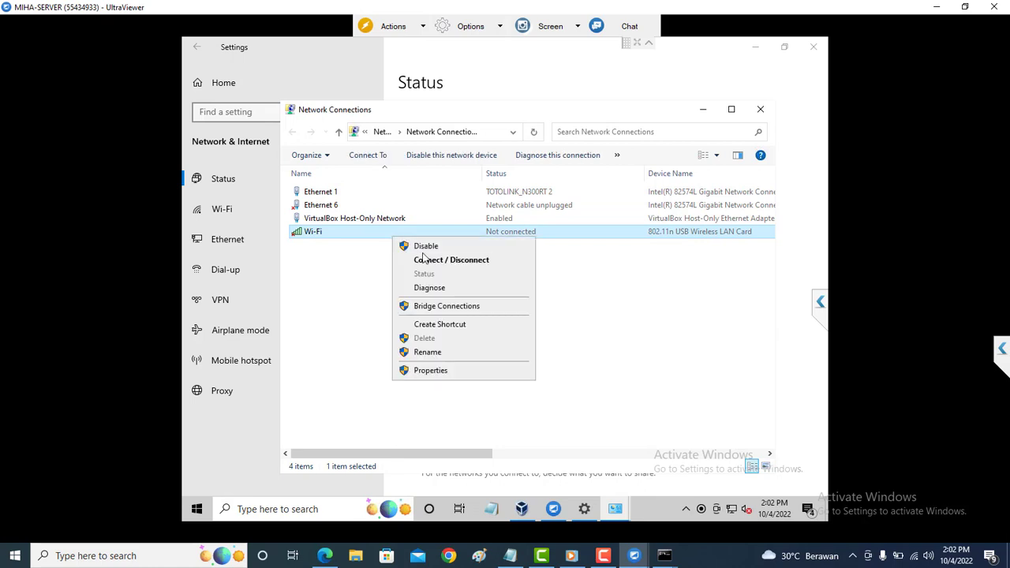
pyautogui.click(350, 236)
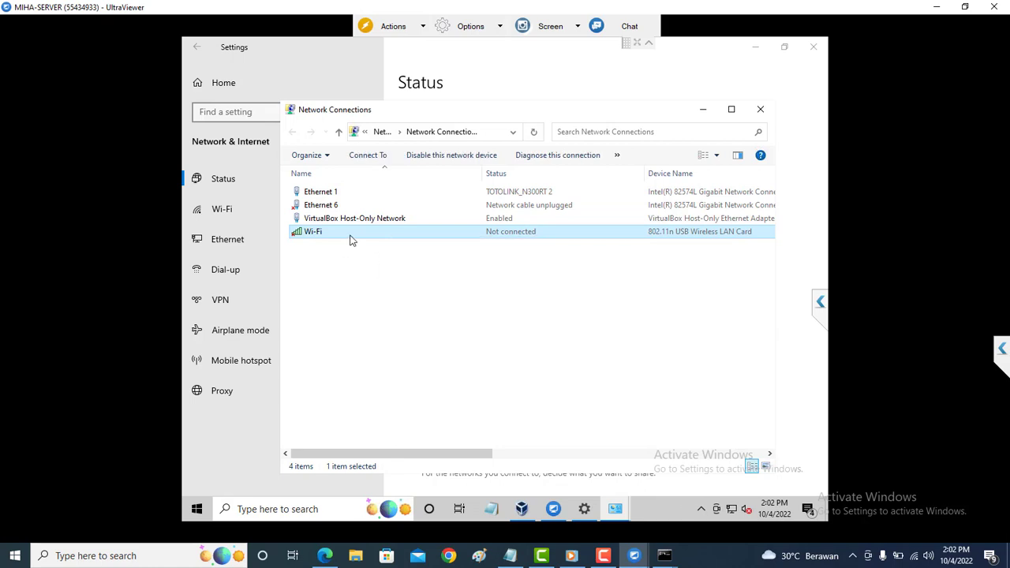
# Connect the Wi-Fi to ANBK MIHA 002, entering and verifying the network security key.
pyautogui.doubleClick(352, 237)
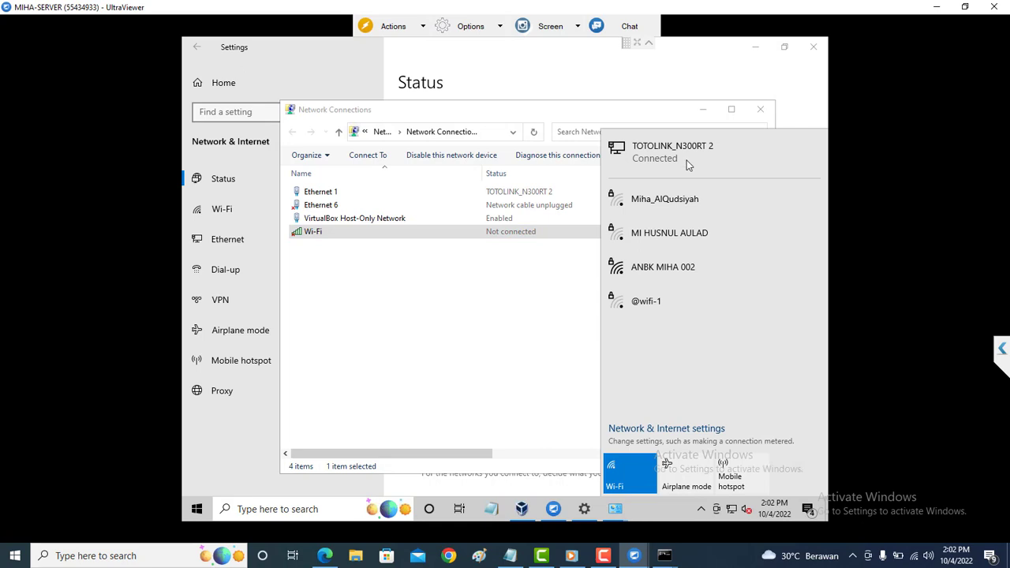
pyautogui.click(662, 267)
pyautogui.click(737, 327)
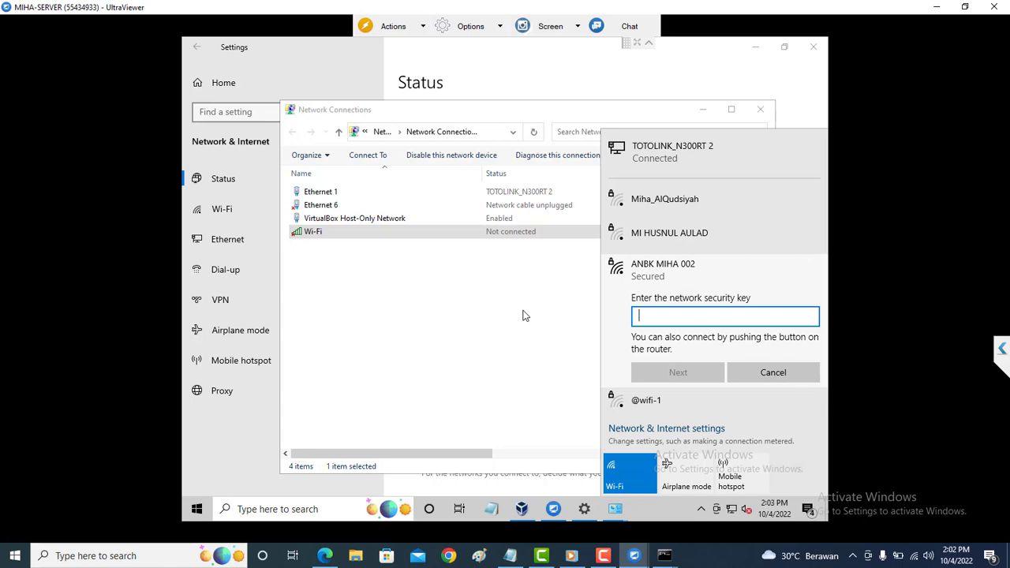
pyautogui.write('••')
pyautogui.press('BackSpace')
pyautogui.press('BackSpace')
pyautogui.press('BackSpace')
pyautogui.press('BackSpace')
pyautogui.press('BackSpace')
pyautogui.press('BackSpace')
pyautogui.write('••••••••')
pyautogui.click(814, 317)
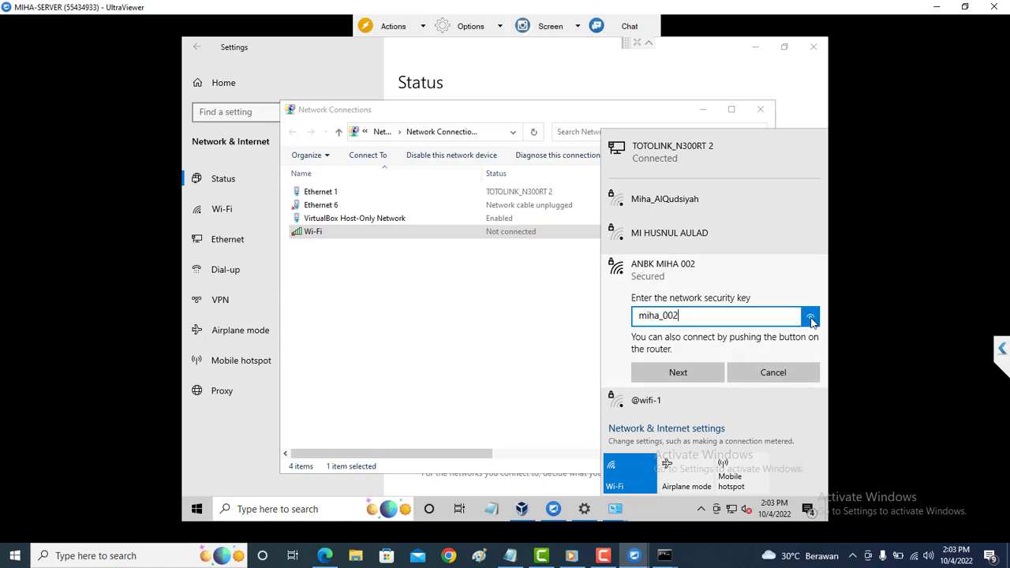
pyautogui.click(697, 374)
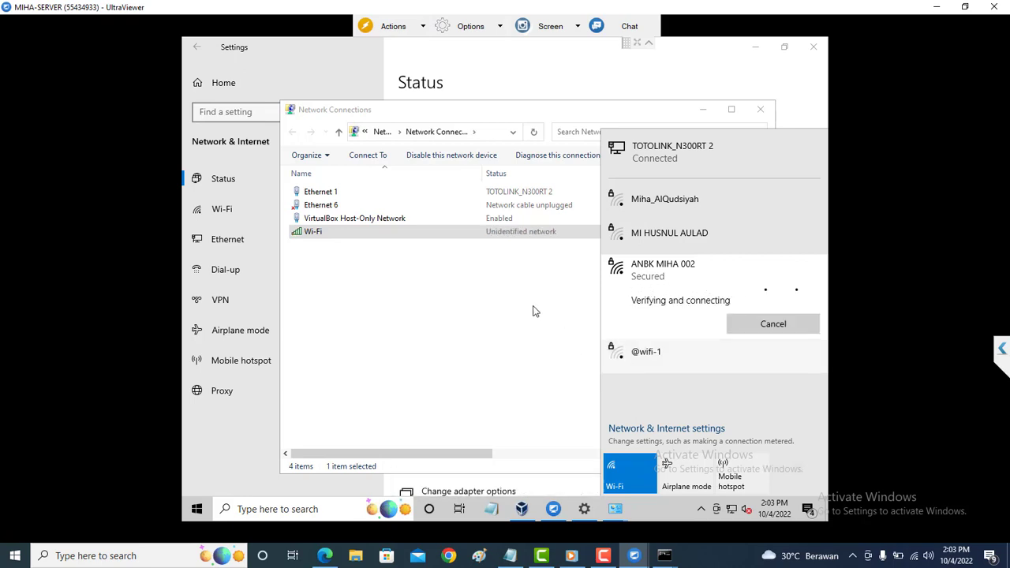
# Check the network list shows ANBK MIHA 002 connected, then bring up the Wi-Fi adapter's menu.
pyautogui.click(500, 282)
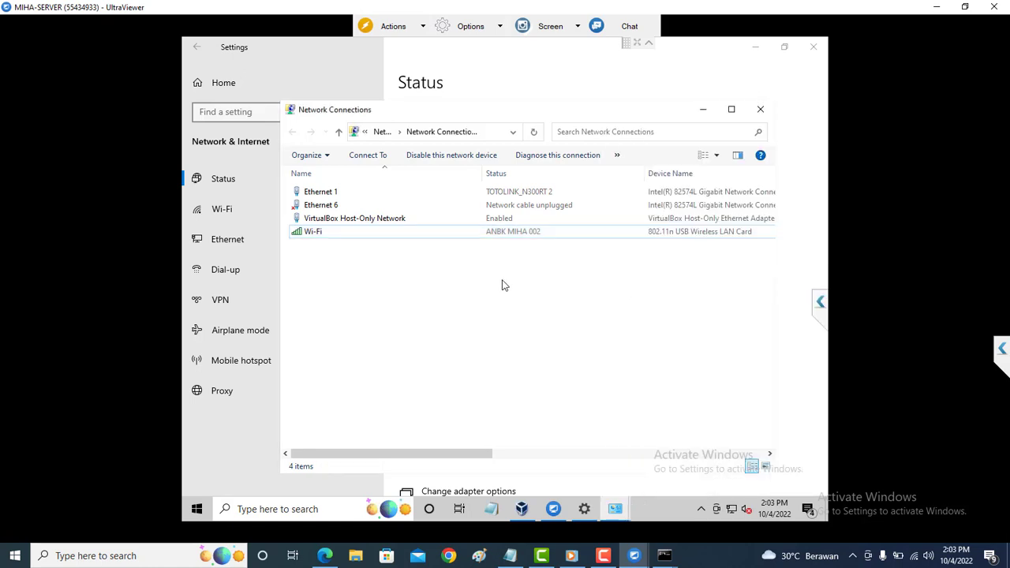
pyautogui.click(733, 510)
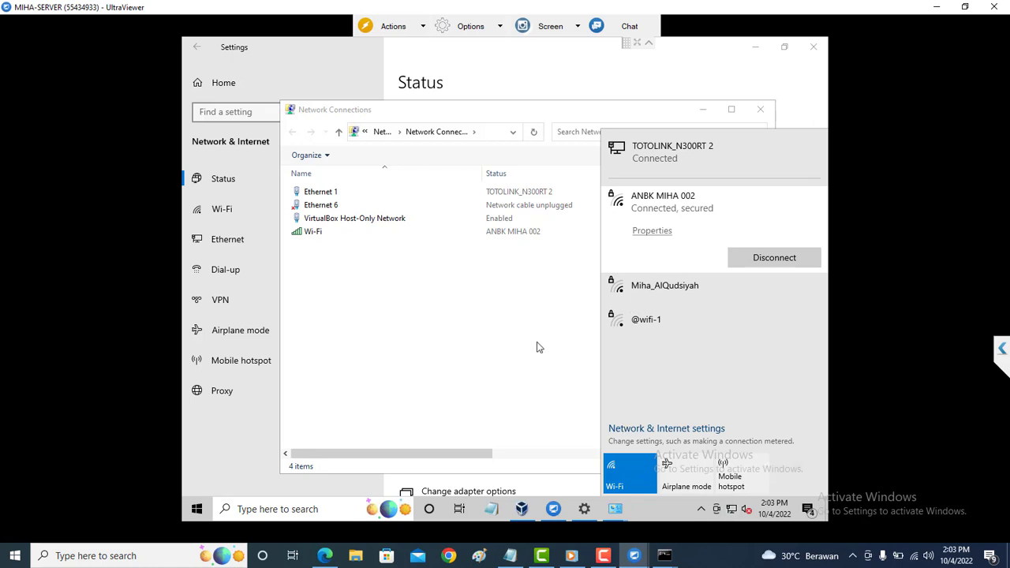
pyautogui.click(478, 258)
pyautogui.click(498, 233)
pyautogui.rightClick(499, 233)
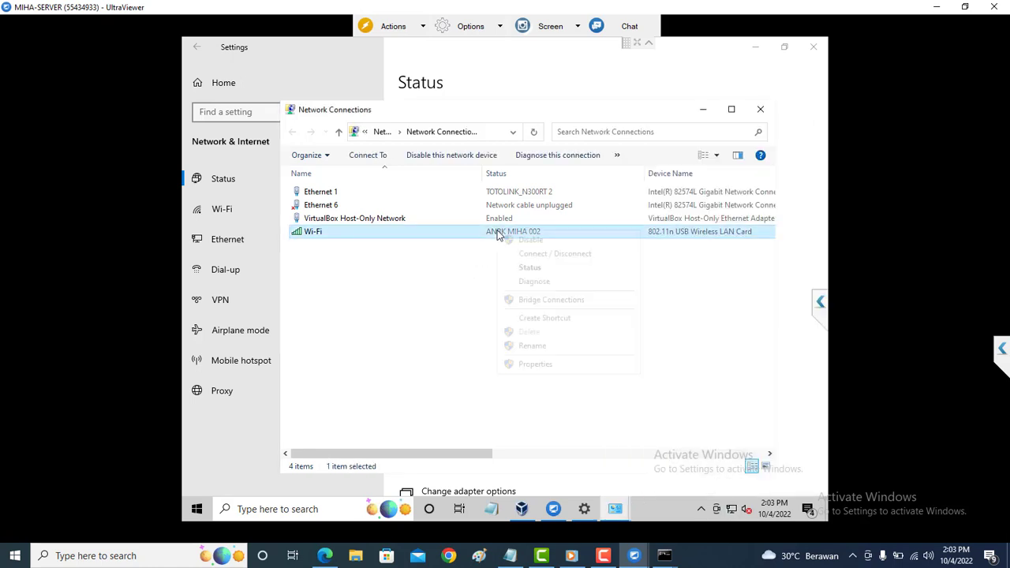
# Toggle the Wi-Fi adapter's IPv4 address options, then close without saving changes.
pyautogui.click(536, 364)
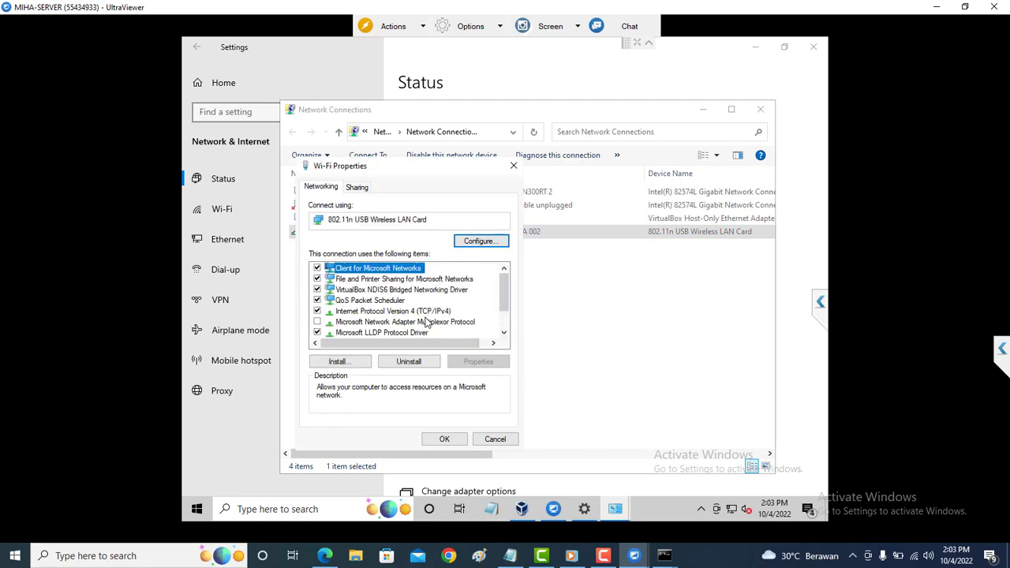
pyautogui.doubleClick(431, 312)
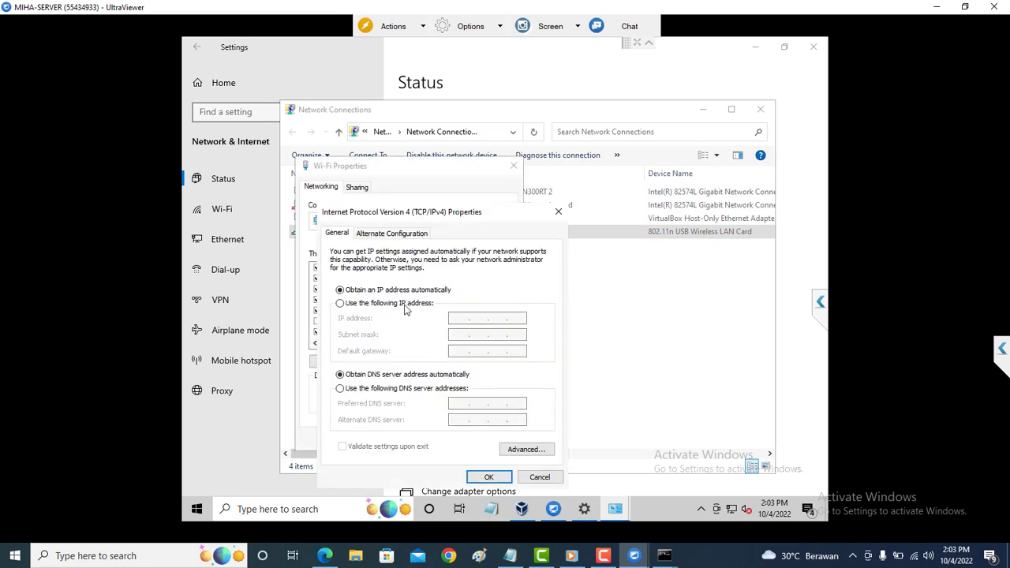
pyautogui.click(406, 305)
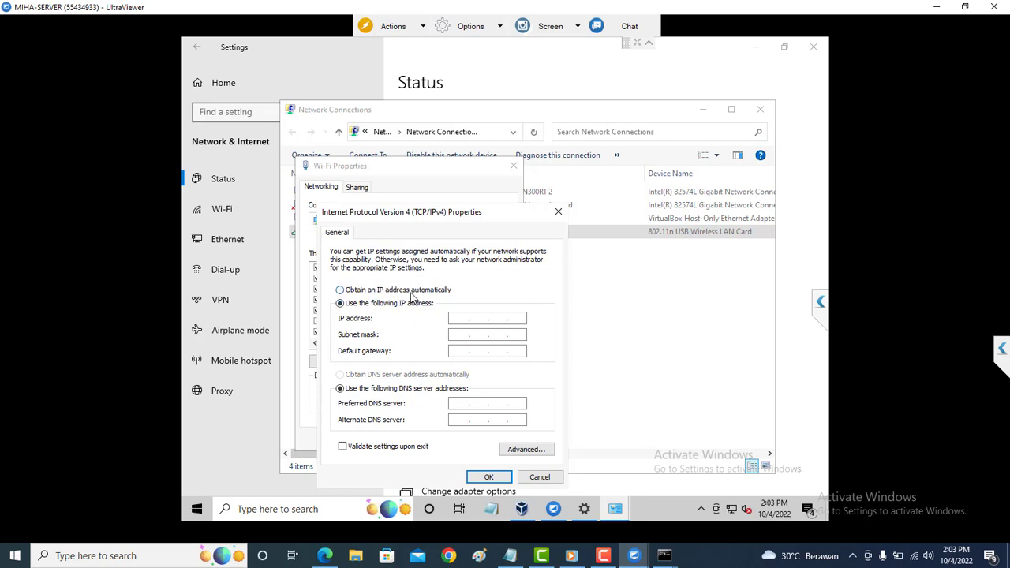
pyautogui.click(412, 292)
pyautogui.click(402, 307)
pyautogui.click(484, 317)
pyautogui.click(559, 213)
pyautogui.click(520, 171)
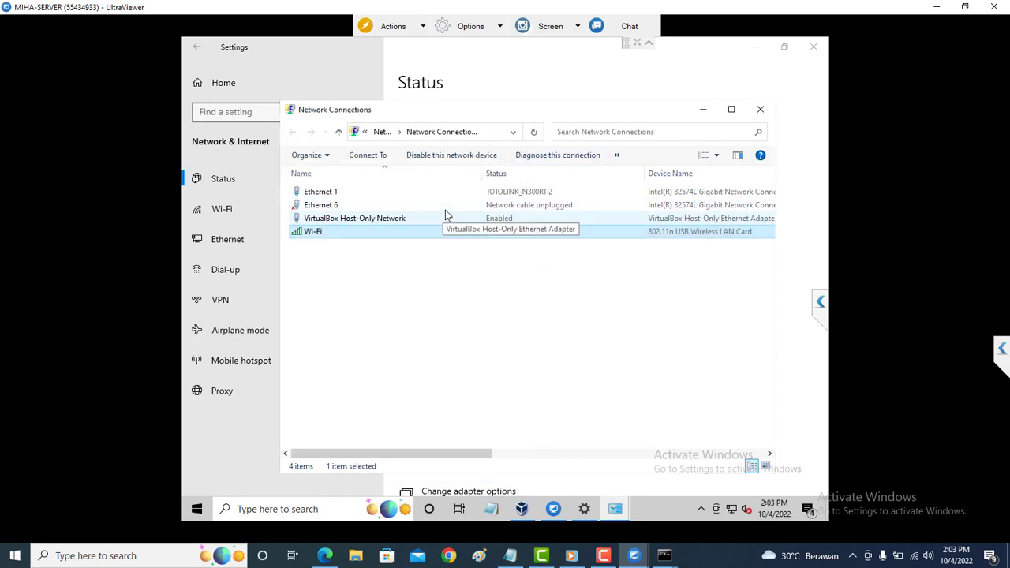
# Disconnect the Wi-Fi from ANBK MIHA 002.
pyautogui.click(457, 196)
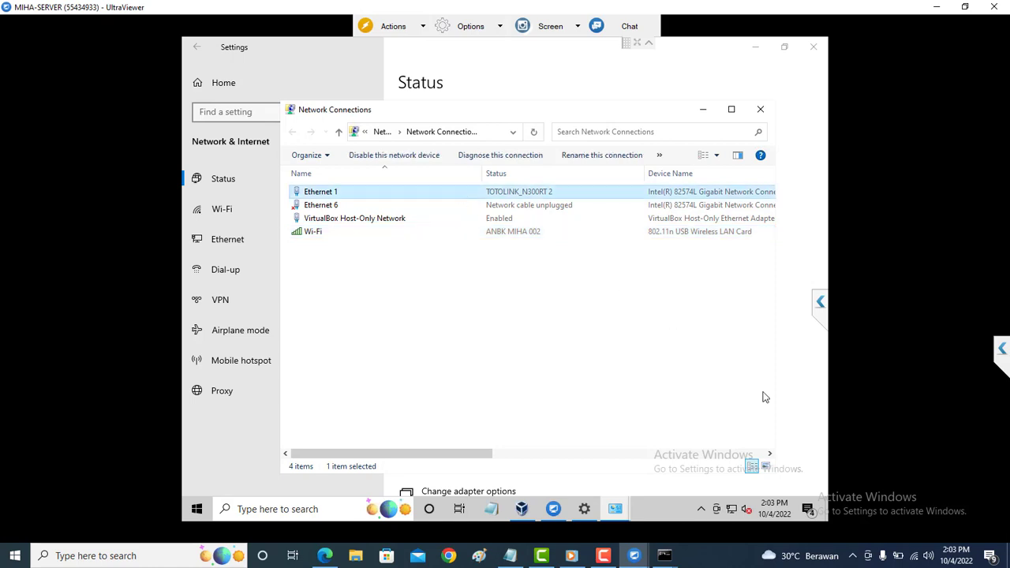
pyautogui.click(731, 510)
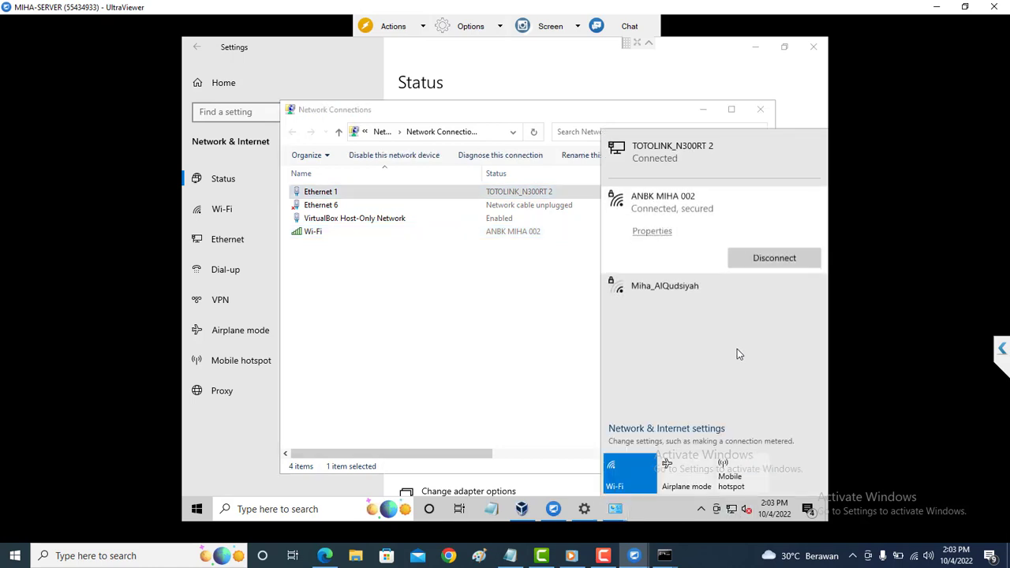
pyautogui.click(779, 266)
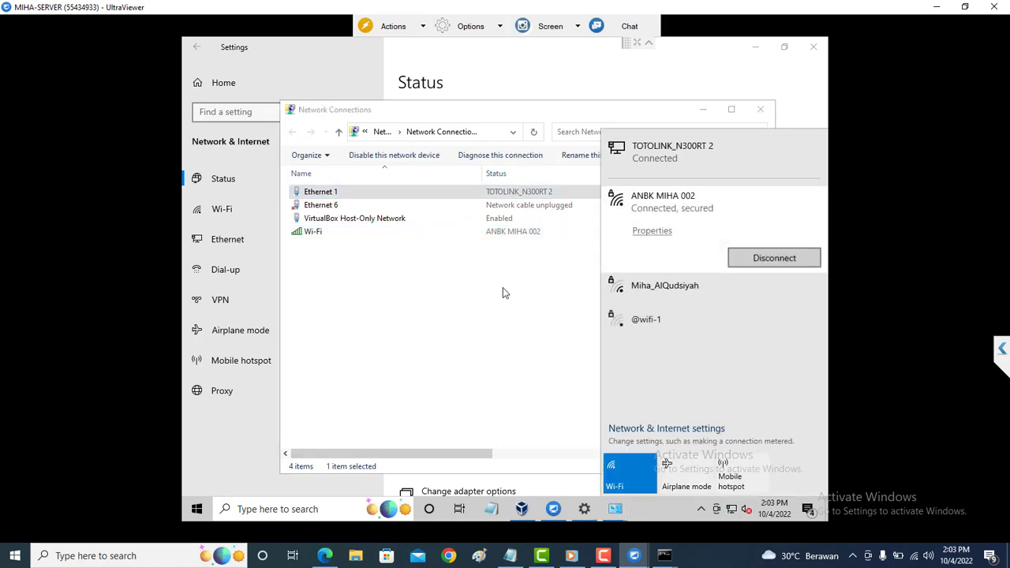
pyautogui.click(503, 288)
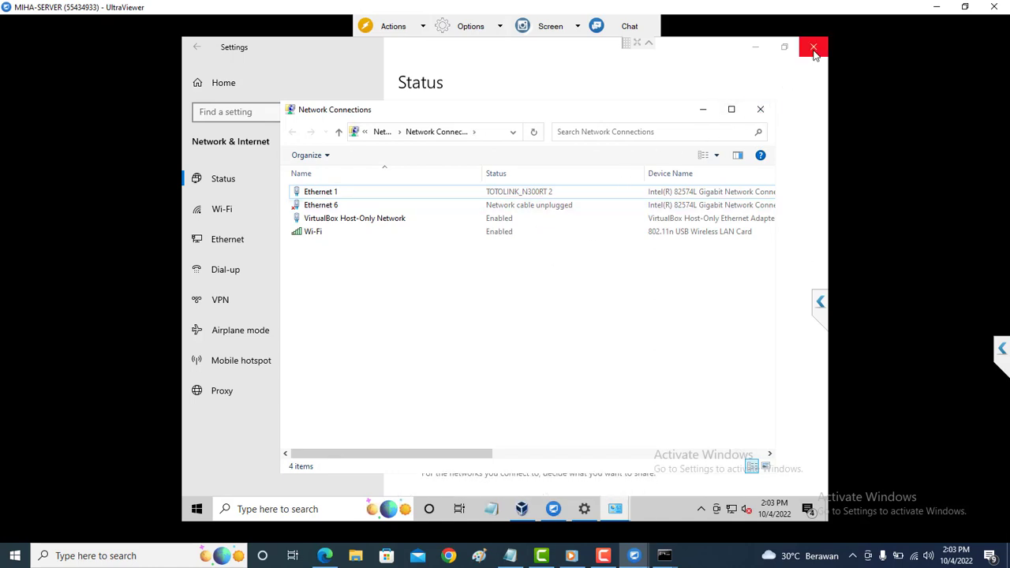
# Close the Settings, Network Connections and Ethernet 1 Status windows.
pyautogui.click(814, 49)
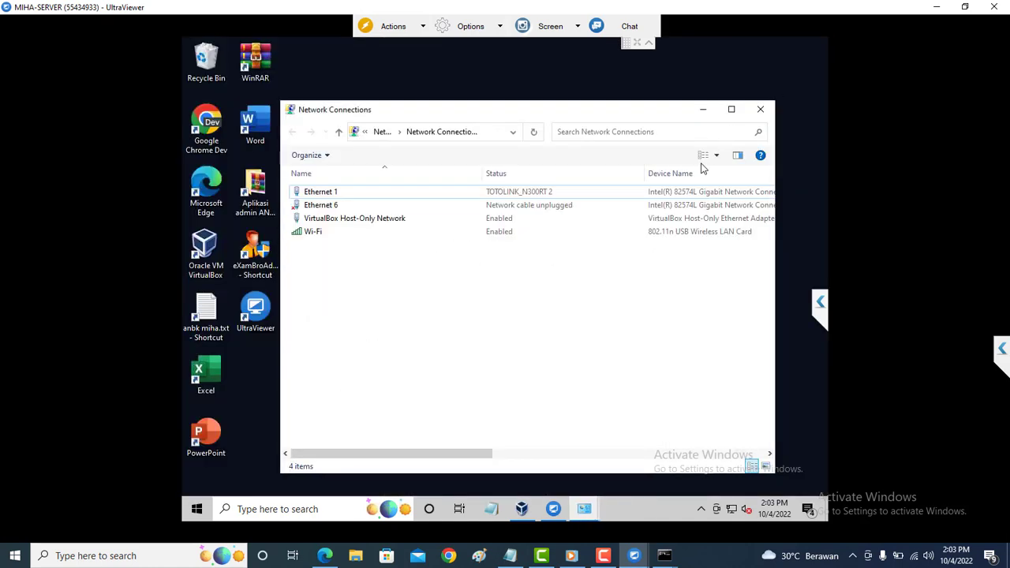
pyautogui.click(762, 113)
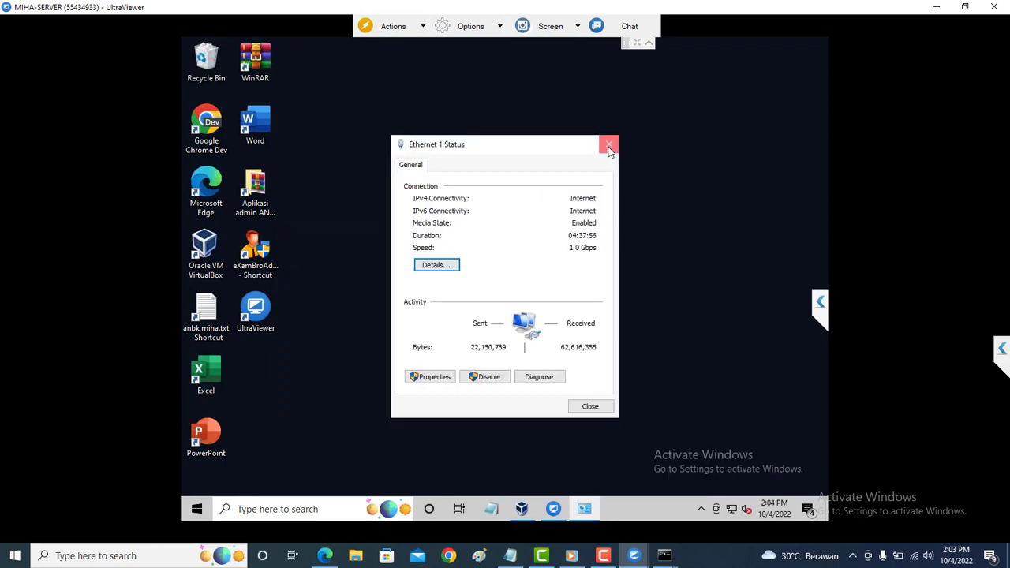
pyautogui.click(609, 147)
# Minimize UltraViewer and log in to the TOTOLINK router admin with its password.
pyautogui.click(937, 7)
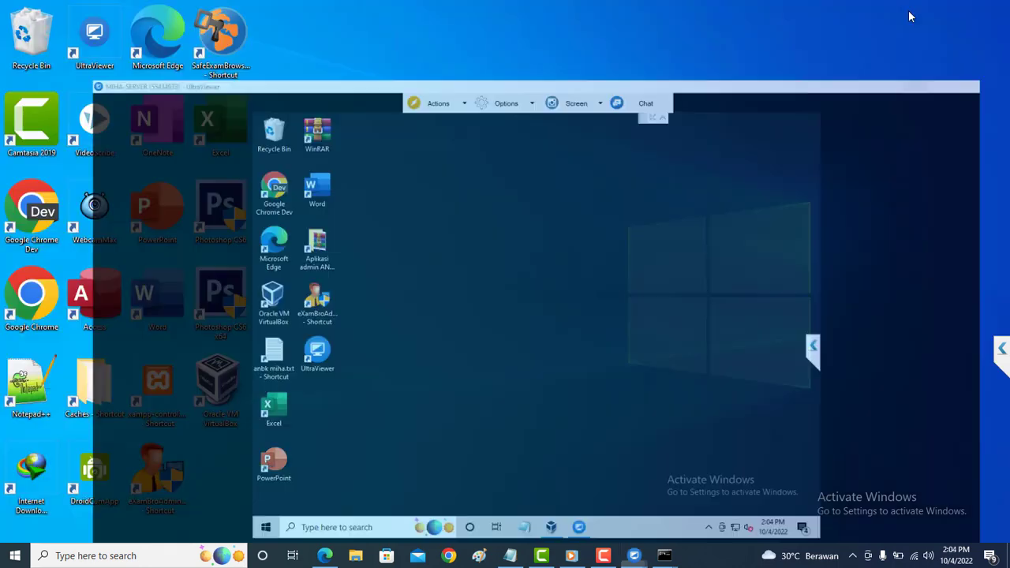
pyautogui.click(322, 557)
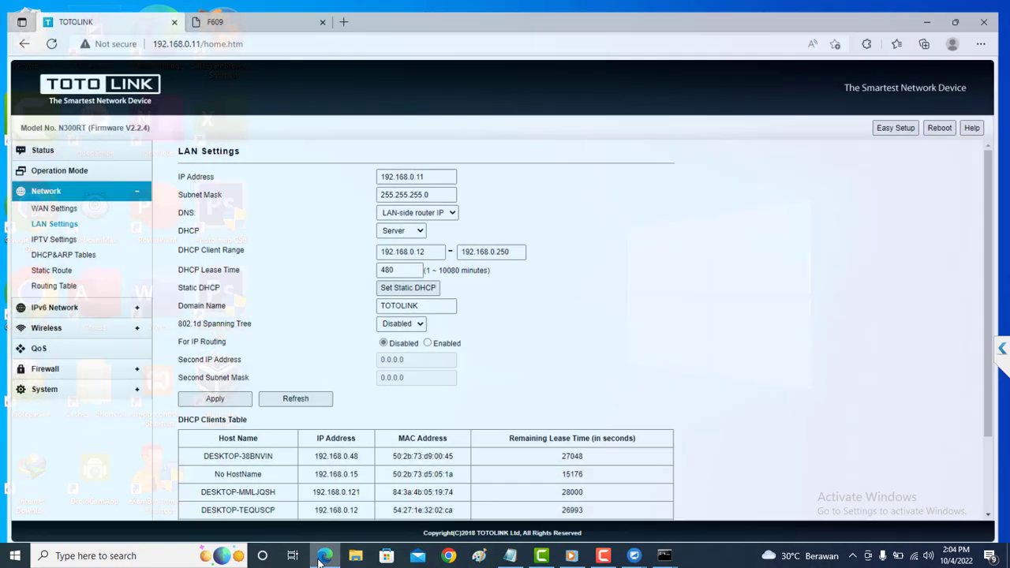
pyautogui.click(45, 32)
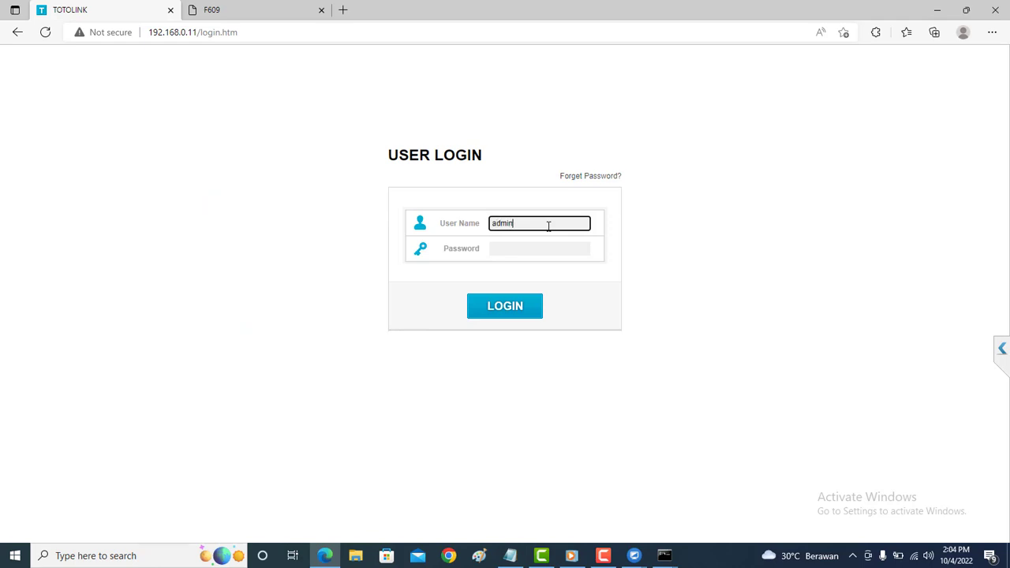
pyautogui.press('Tab')
pyautogui.write('ad')
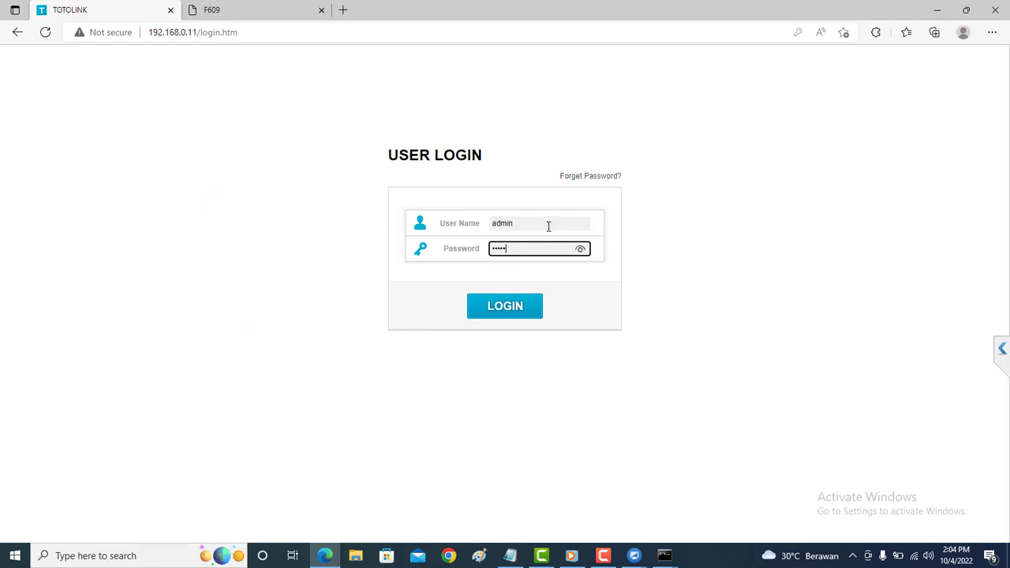
pyautogui.click(516, 306)
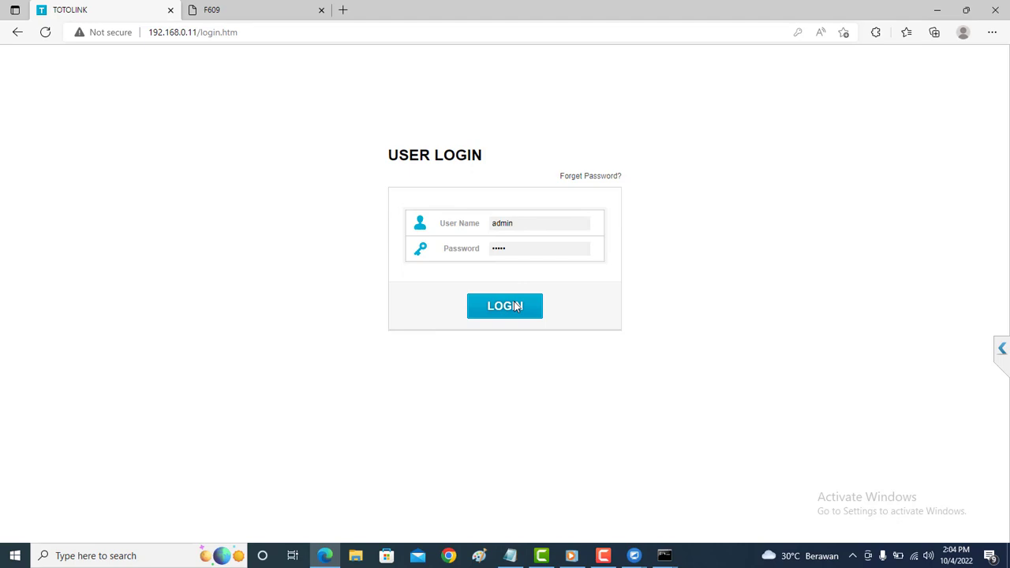
# Change the F609 tab's address to 192.168.0.11 and open the router's Advanced Setup.
pyautogui.click(281, 12)
pyautogui.click(260, 33)
pyautogui.click(260, 36)
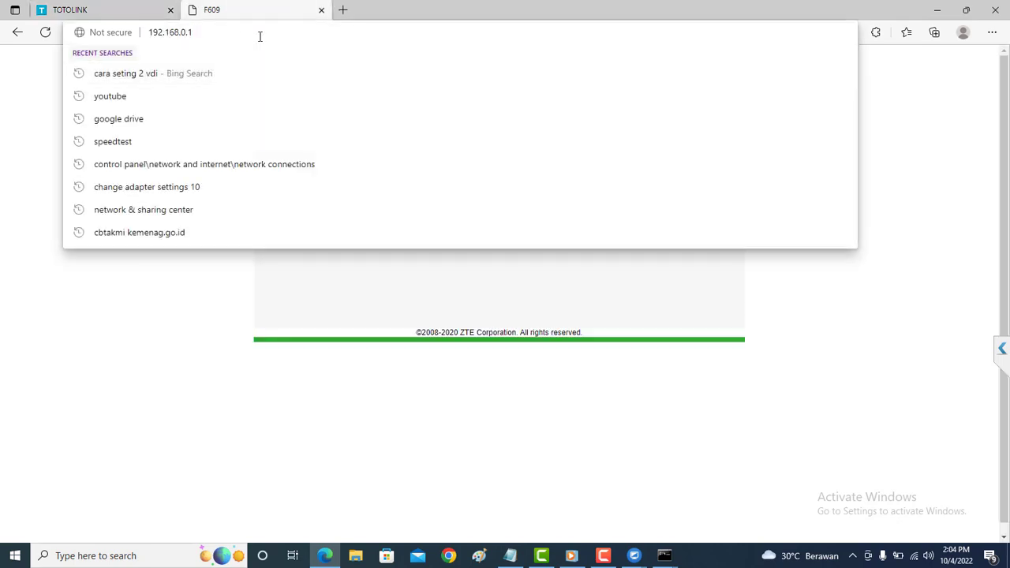
pyautogui.write('1')
pyautogui.press('Return')
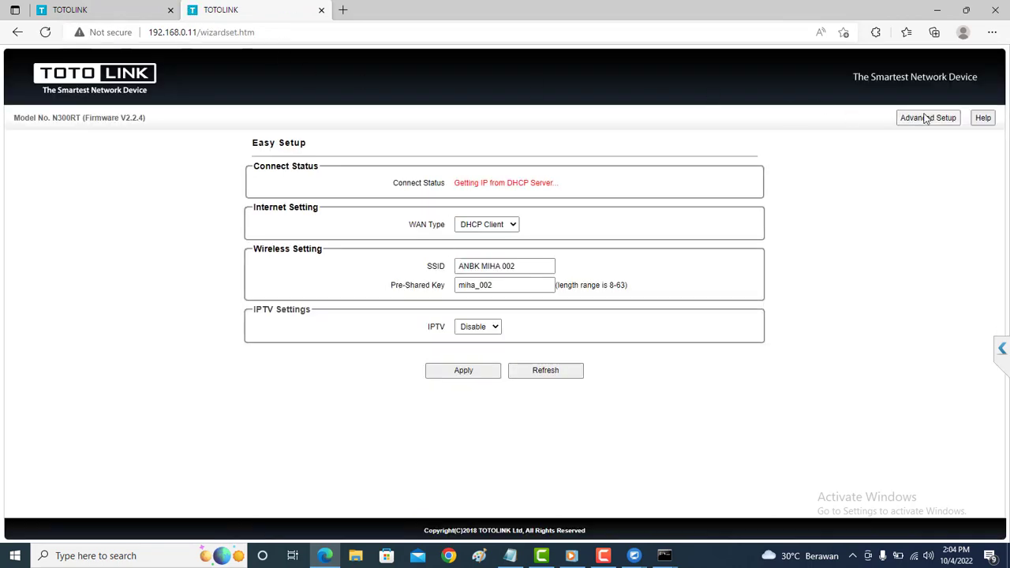
pyautogui.click(925, 118)
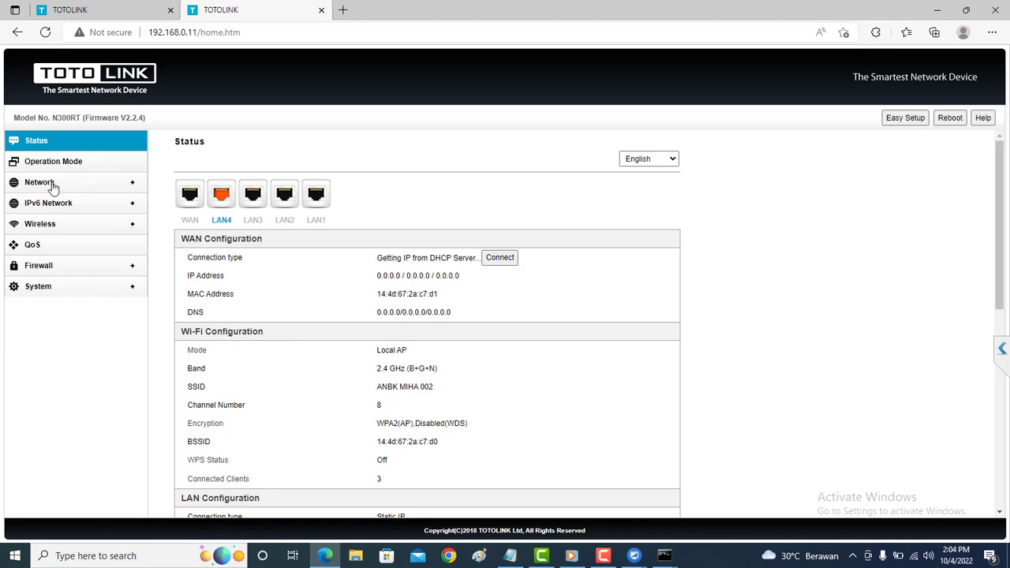
# Open Network > LAN Settings and highlight MIHA-SERVER and its IP 192.168.0.19 in the DHCP table.
pyautogui.click(69, 165)
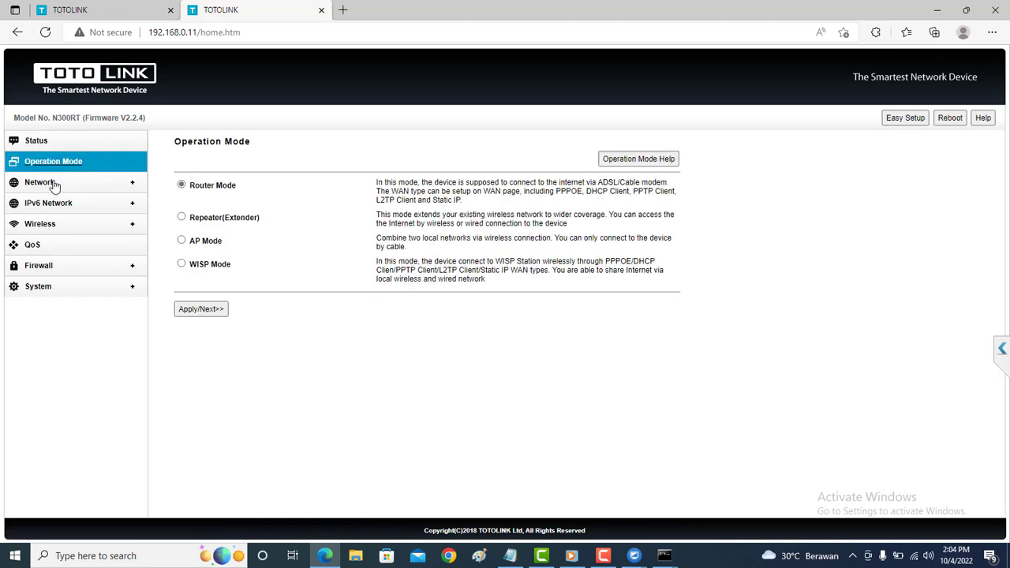
pyautogui.click(52, 188)
pyautogui.click(45, 218)
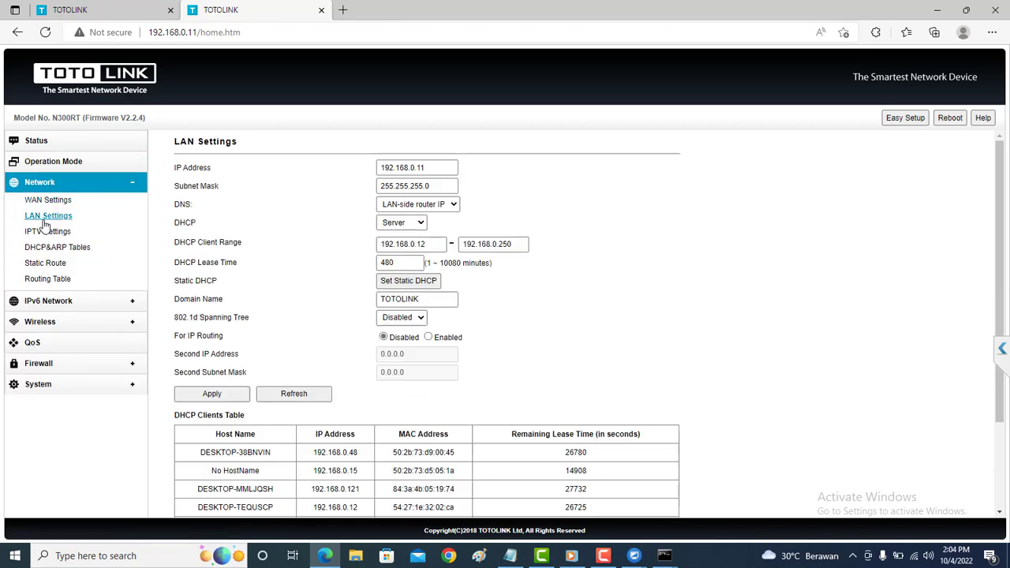
pyautogui.scroll(-2, 329, 331)
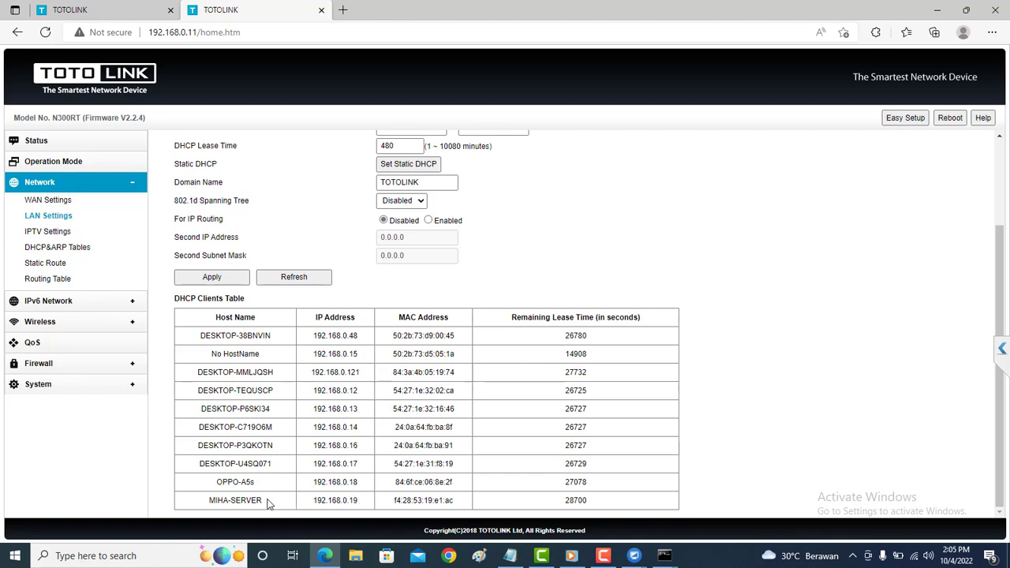
pyautogui.moveTo(255, 500); pyautogui.dragTo(213, 506)
pyautogui.moveTo(361, 505); pyautogui.dragTo(315, 501)
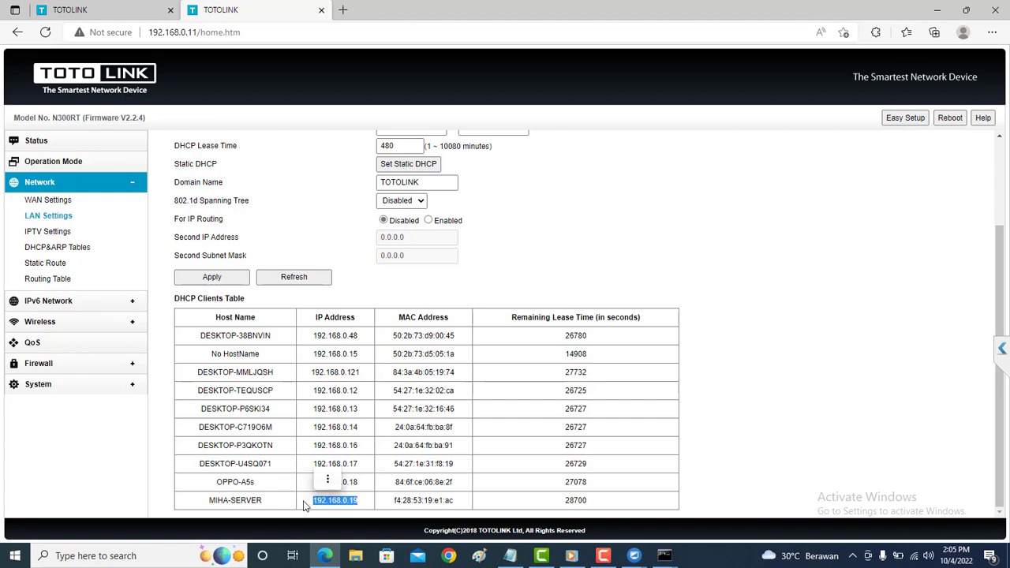
pyautogui.click(343, 403)
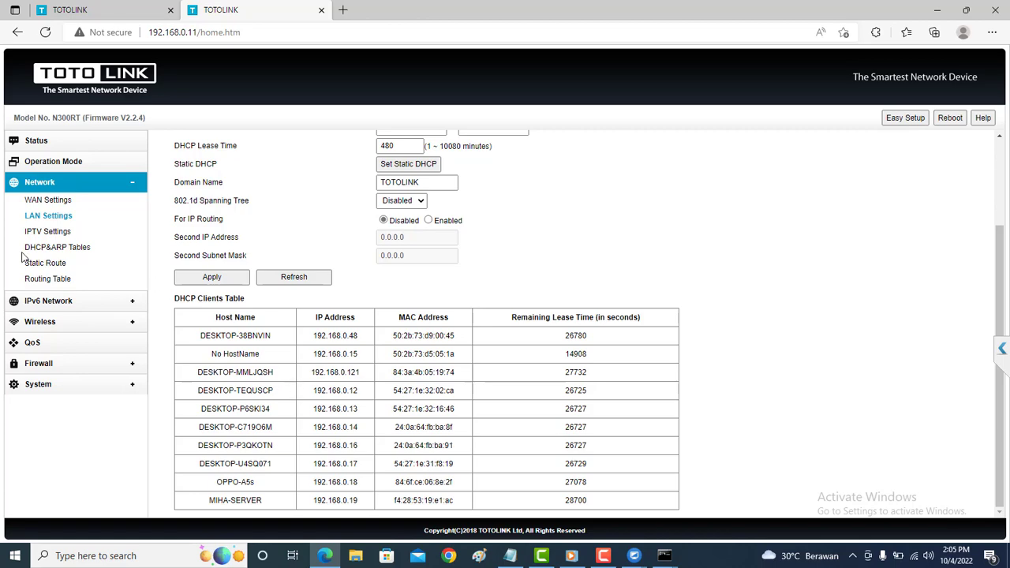
# Reload LAN Settings, refresh the DHCP client lease times, and scroll to the full table.
pyautogui.click(48, 221)
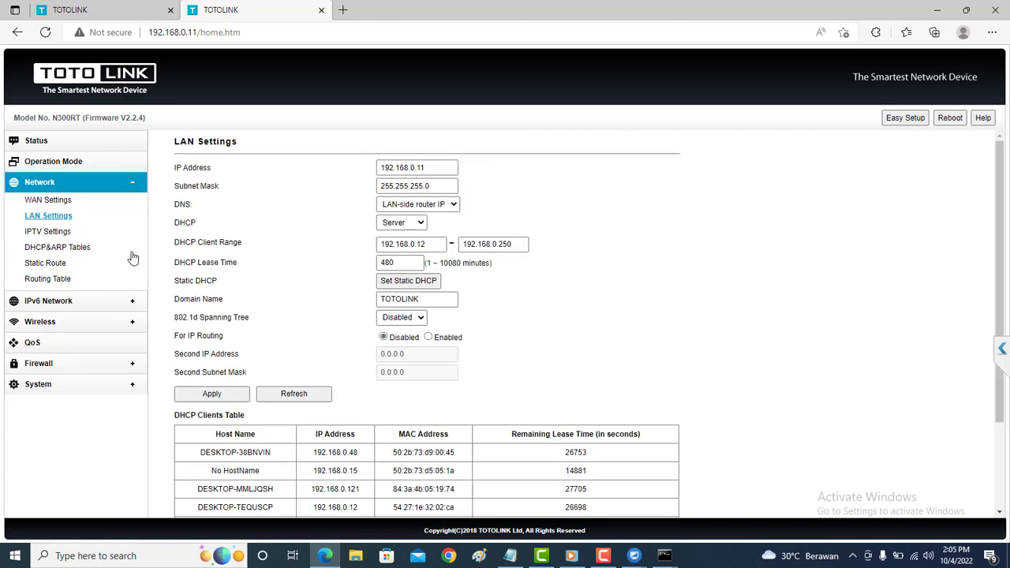
pyautogui.scroll(-3, 220, 321)
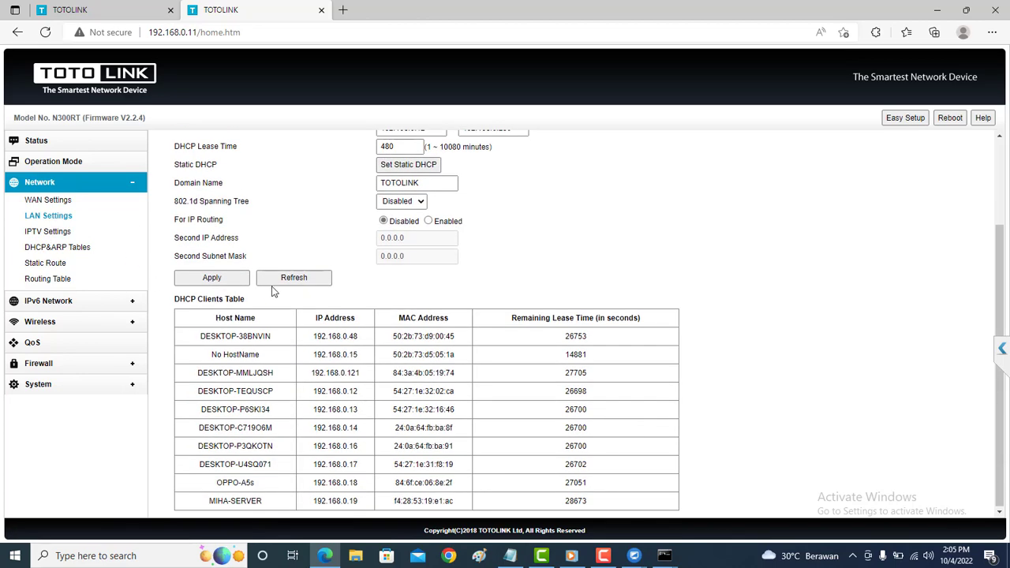
pyautogui.click(278, 281)
pyautogui.scroll(-3, 320, 376)
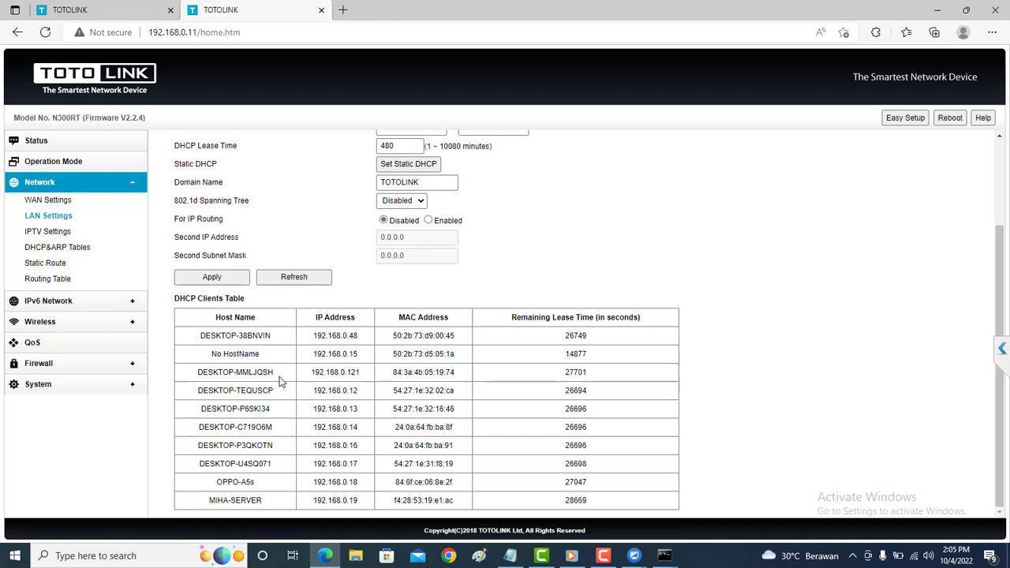
pyautogui.click(604, 556)
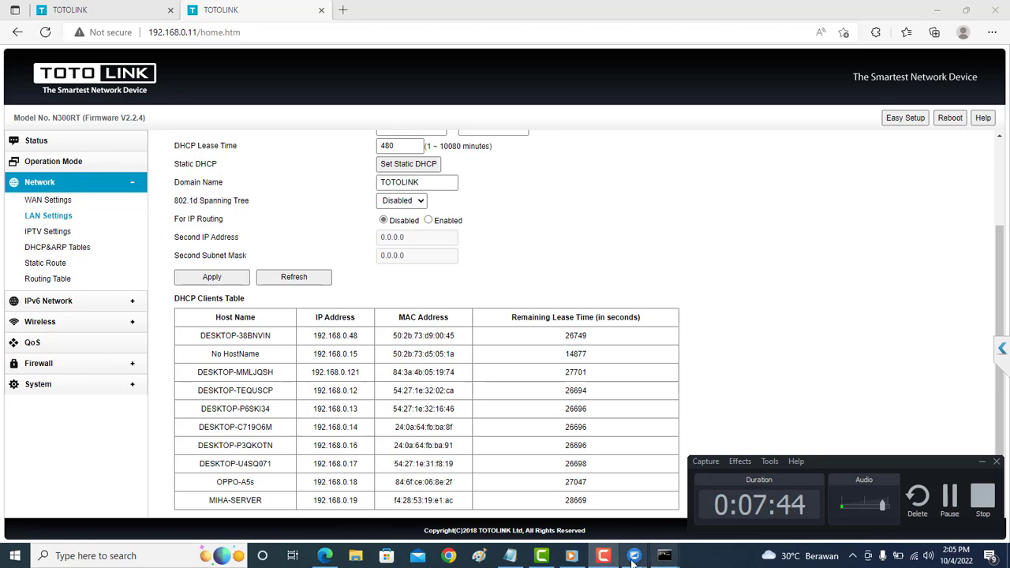
pyautogui.click(510, 555)
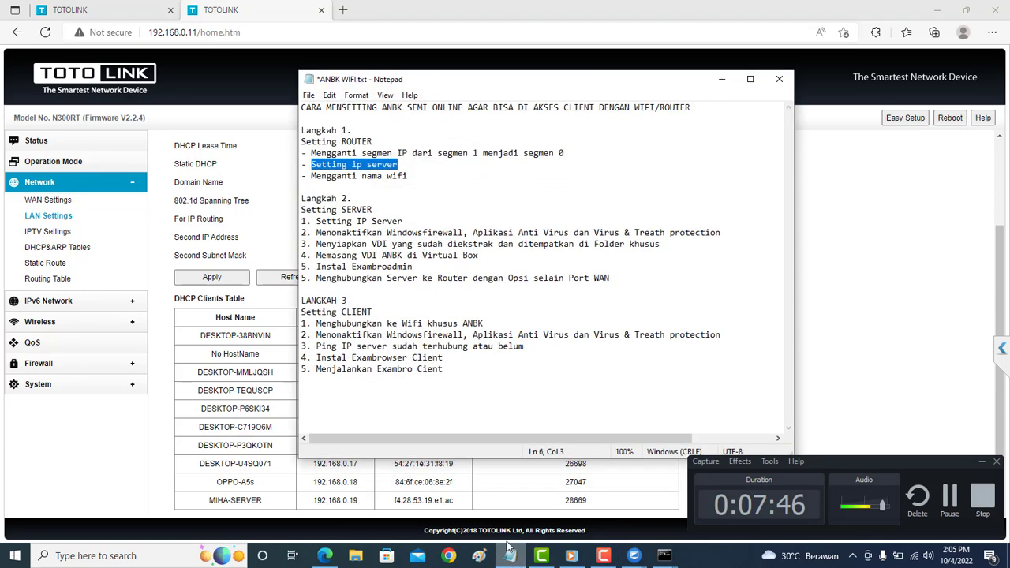
pyautogui.click(386, 185)
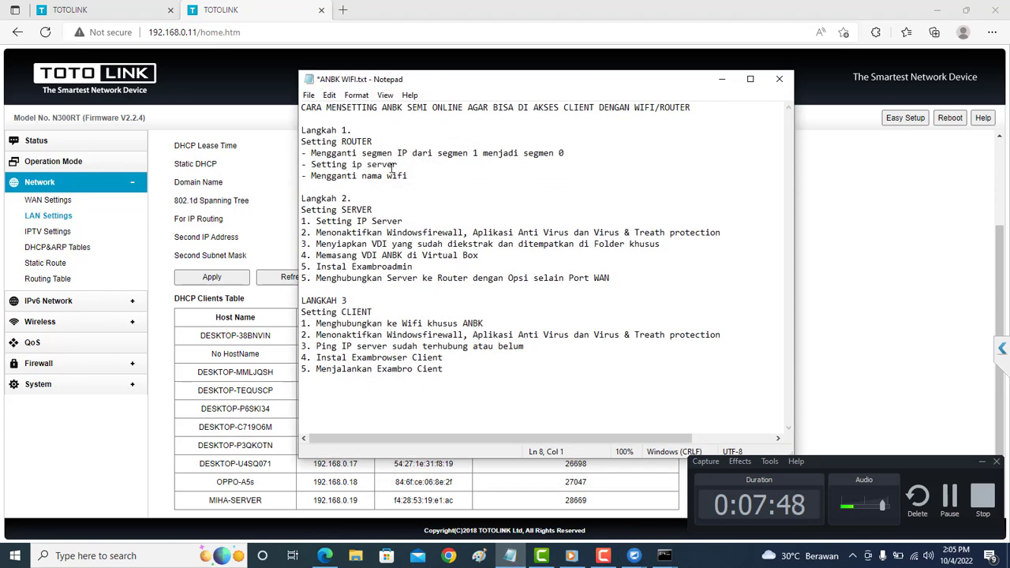
pyautogui.moveTo(397, 165); pyautogui.dragTo(317, 166)
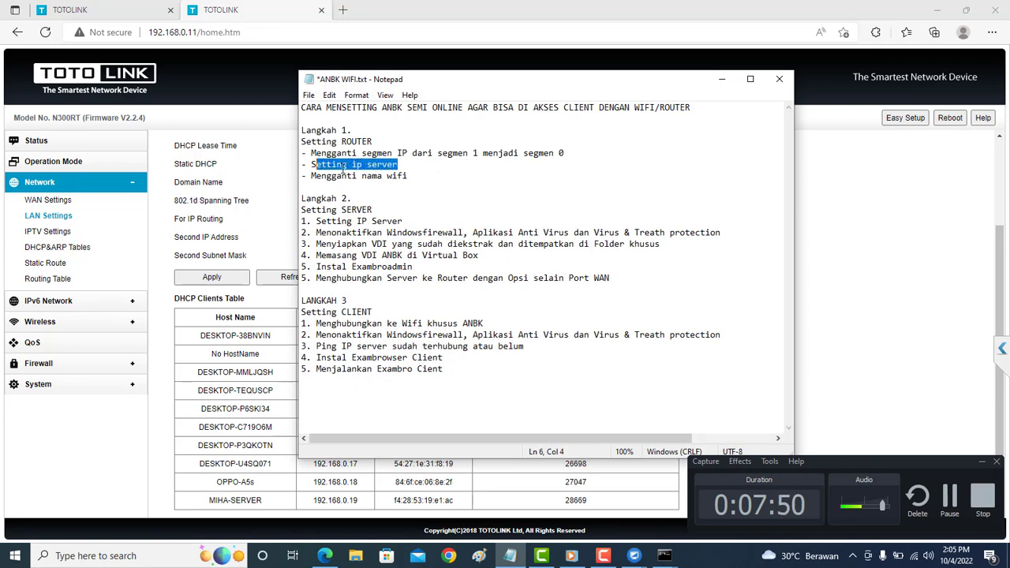
pyautogui.click(402, 233)
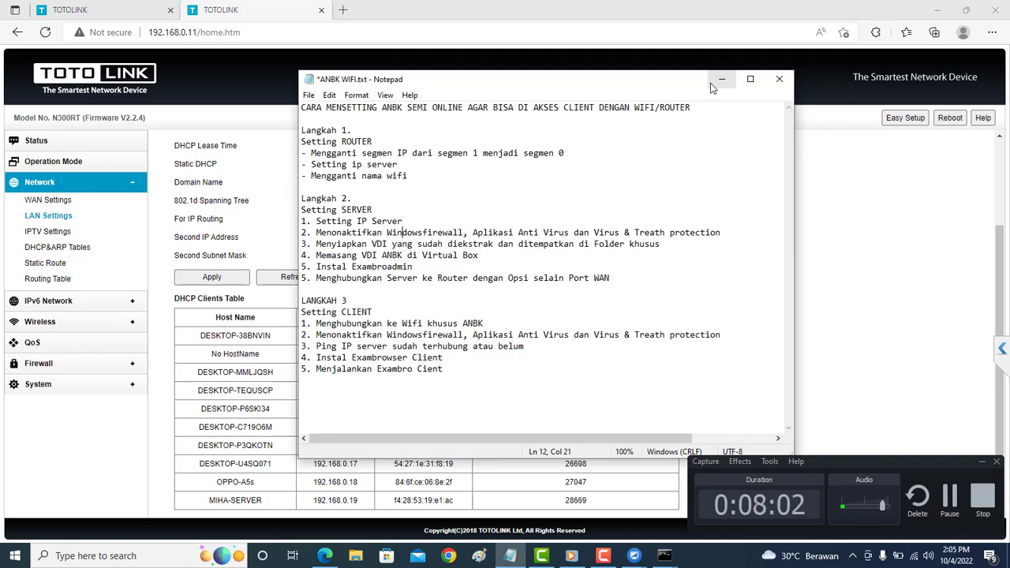
pyautogui.click(378, 337)
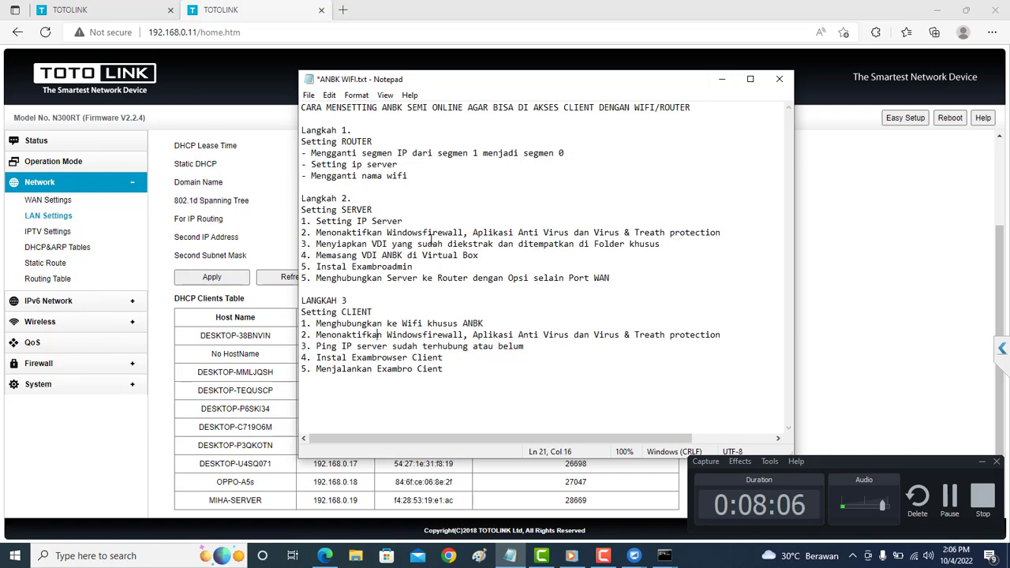
pyautogui.click(722, 79)
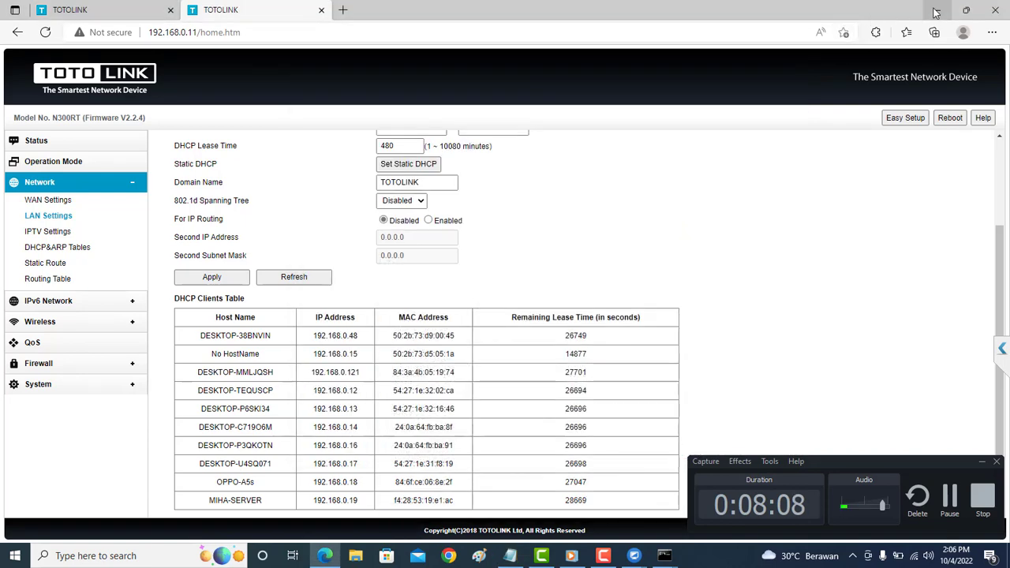
pyautogui.click(934, 11)
# Bring up the MIHA-SERVER UltraViewer session and open its Network & Internet settings.
pyautogui.moveTo(644, 558)
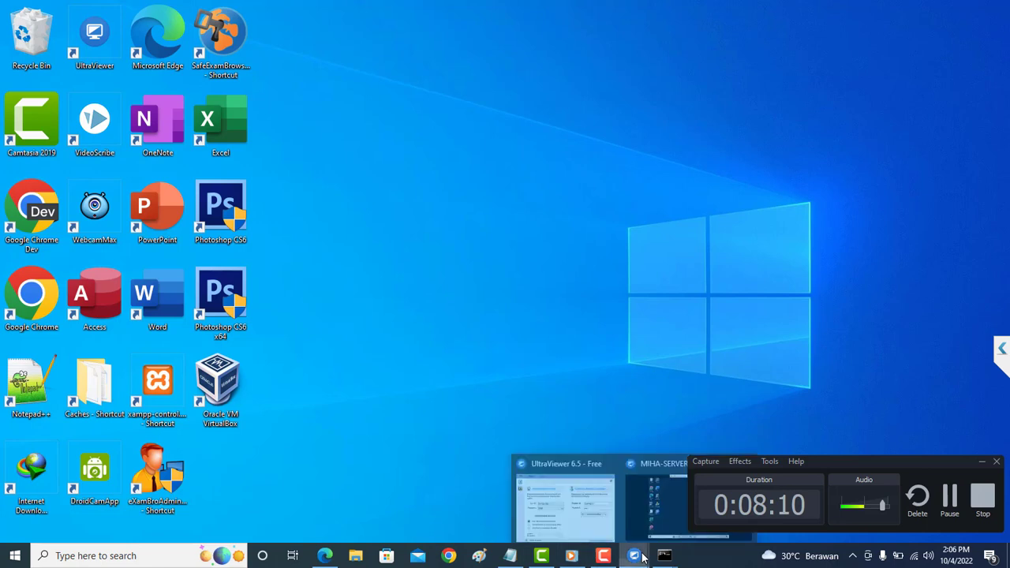
pyautogui.click(631, 504)
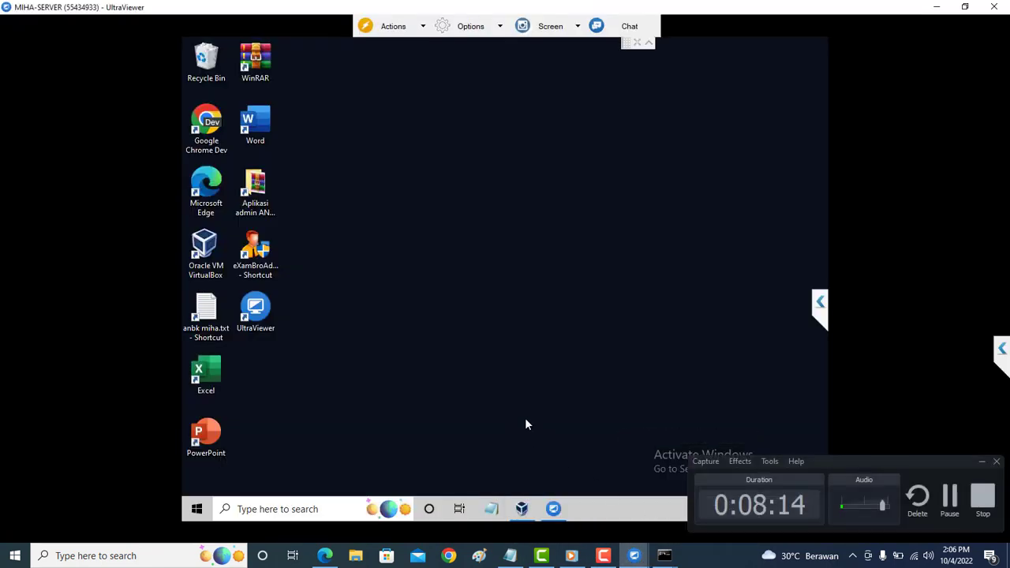
pyautogui.click(982, 462)
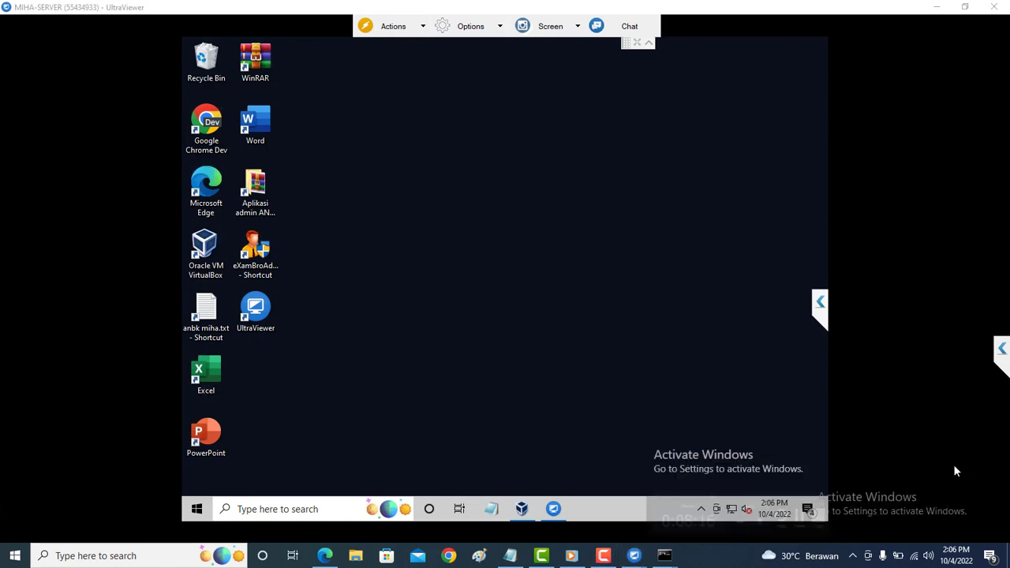
pyautogui.click(732, 510)
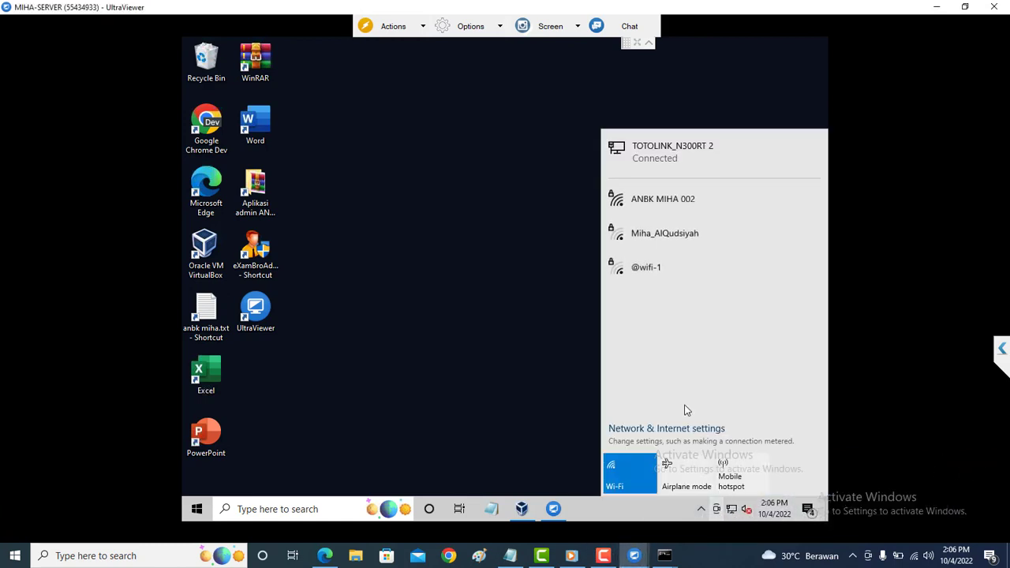
pyautogui.click(660, 426)
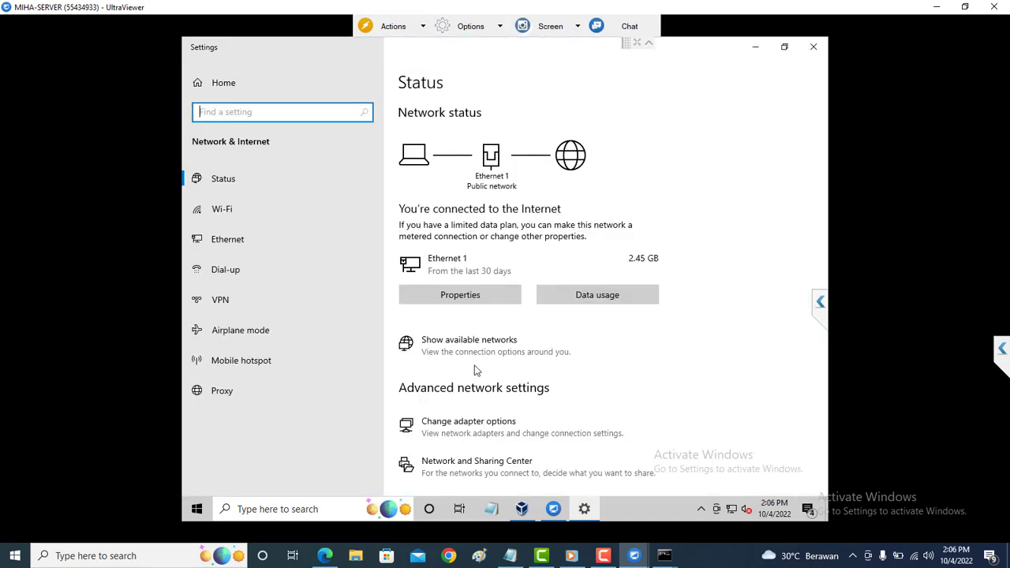
# Check Ethernet 1's connection details (IPv4 192.168.0.199), then close the adapter dialogs.
pyautogui.click(466, 424)
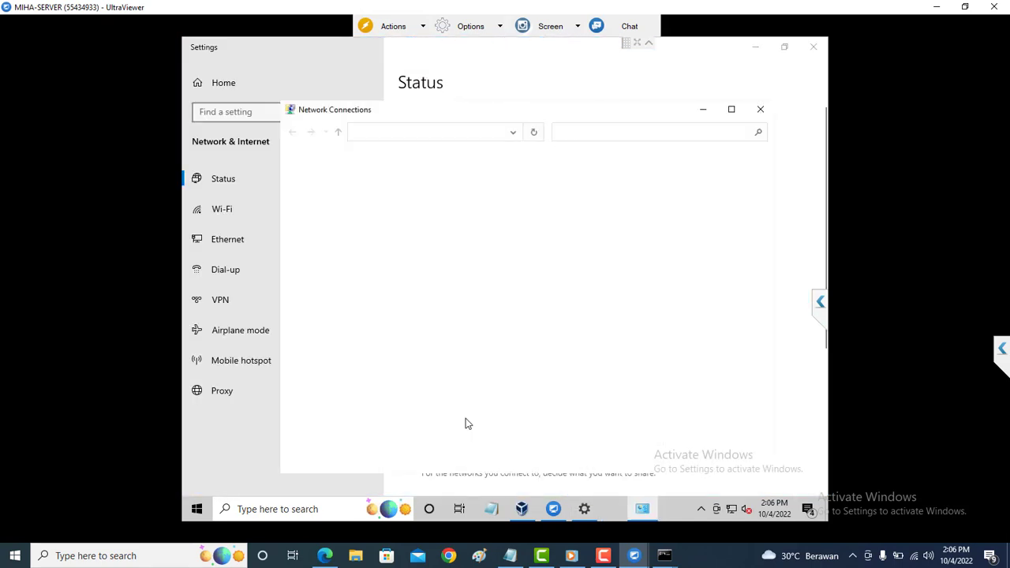
pyautogui.doubleClick(379, 198)
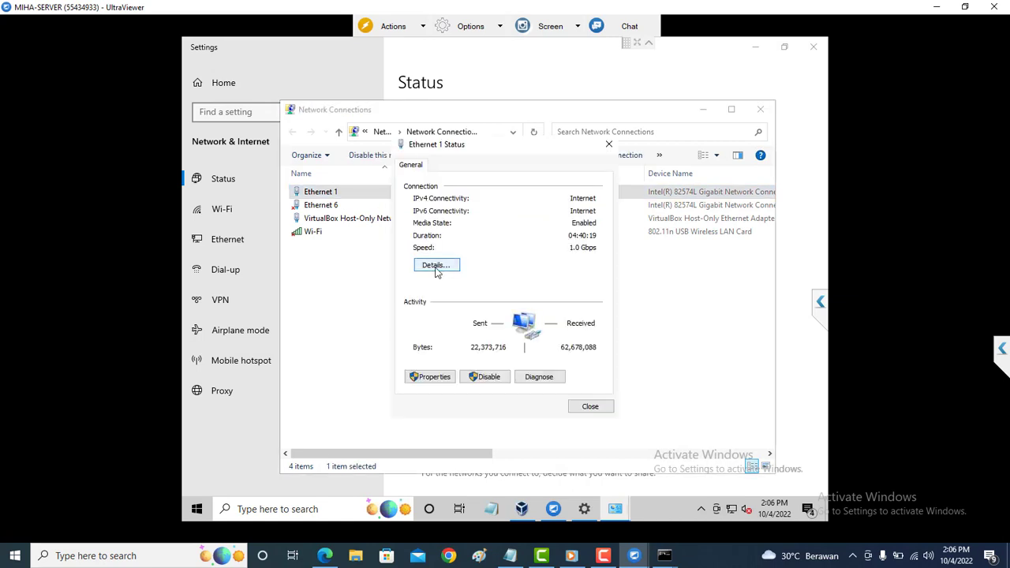
pyautogui.click(436, 266)
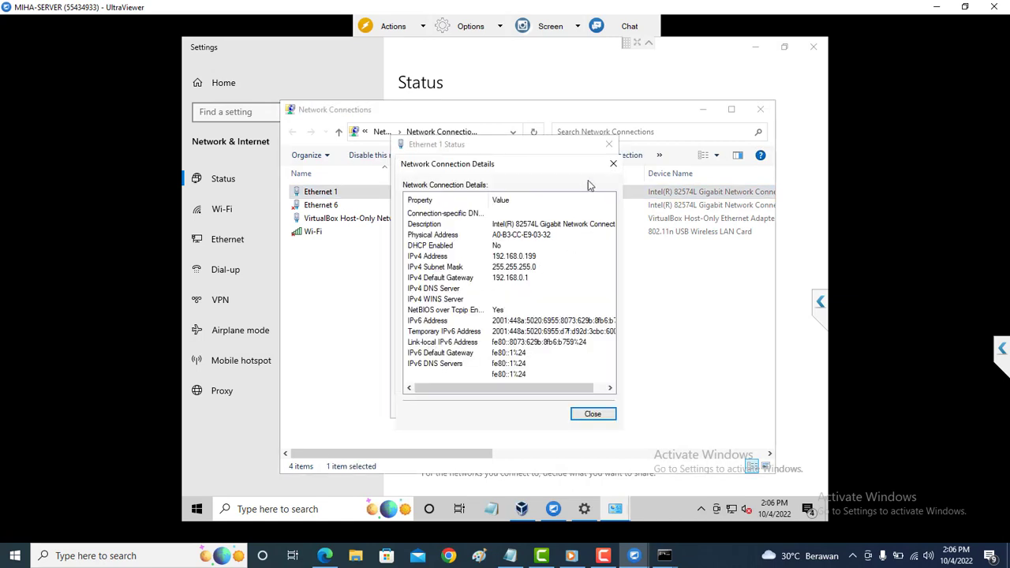
pyautogui.click(614, 164)
pyautogui.click(609, 145)
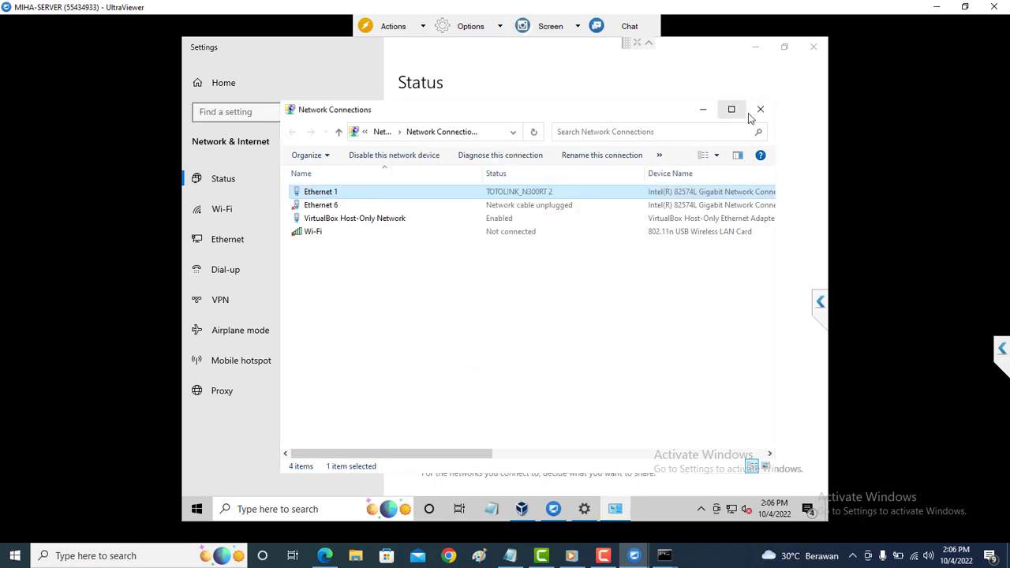
pyautogui.click(760, 109)
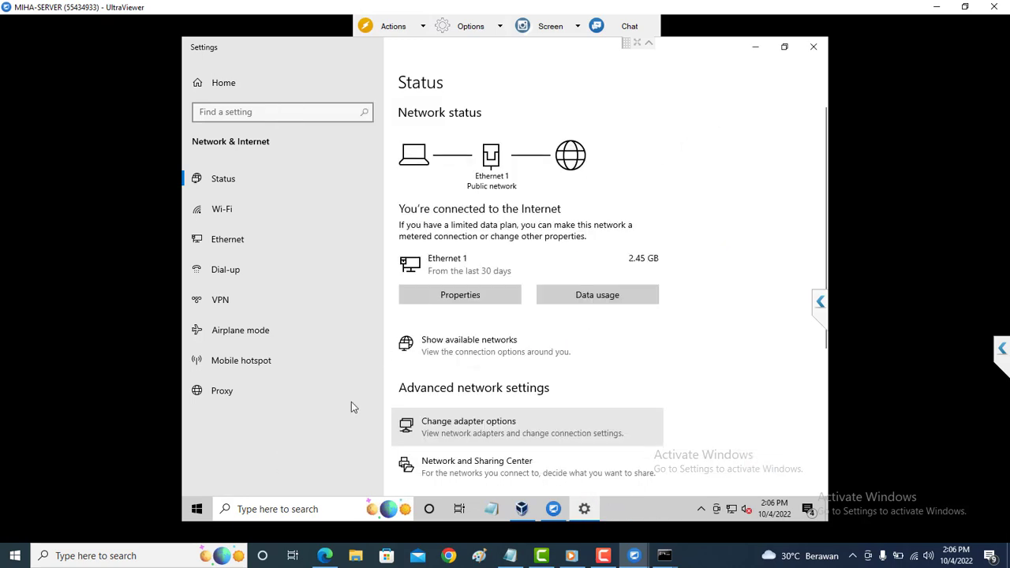
# Search 'virus' to check the Virus & threat protection settings, then close the open windows.
pyautogui.click(298, 510)
pyautogui.write('virus')
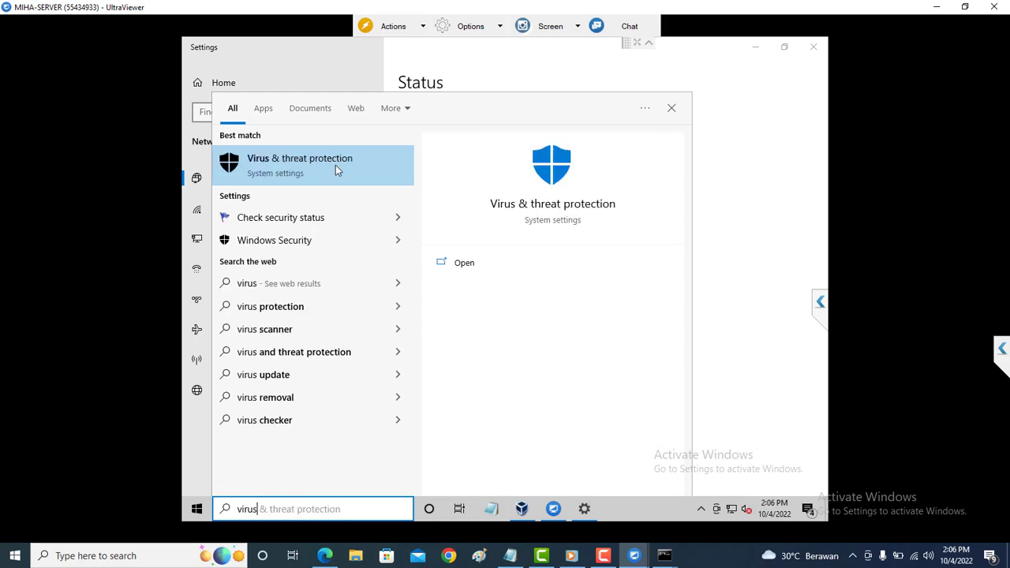
pyautogui.click(335, 165)
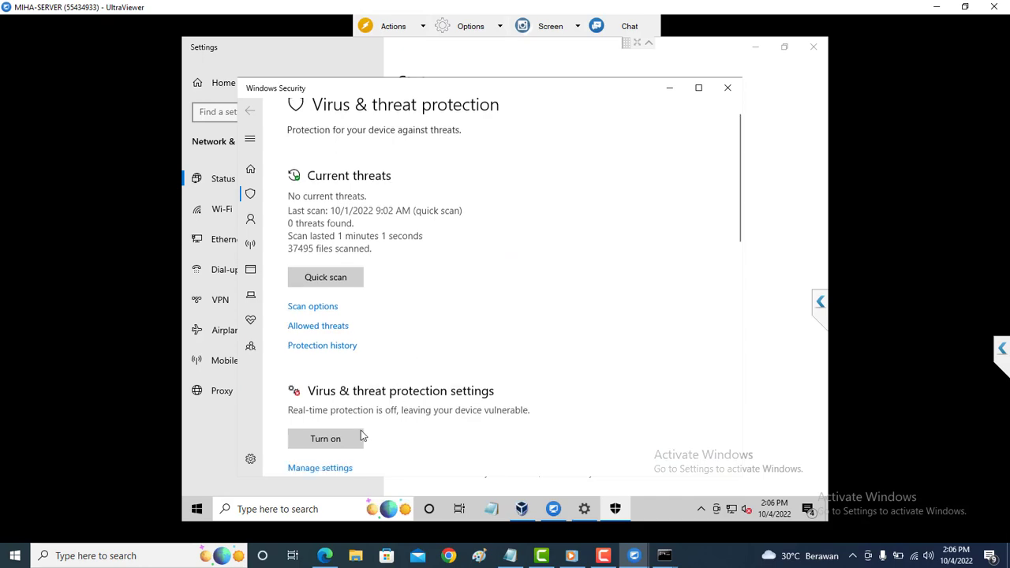
pyautogui.scroll(-1, 361, 436)
pyautogui.click(336, 433)
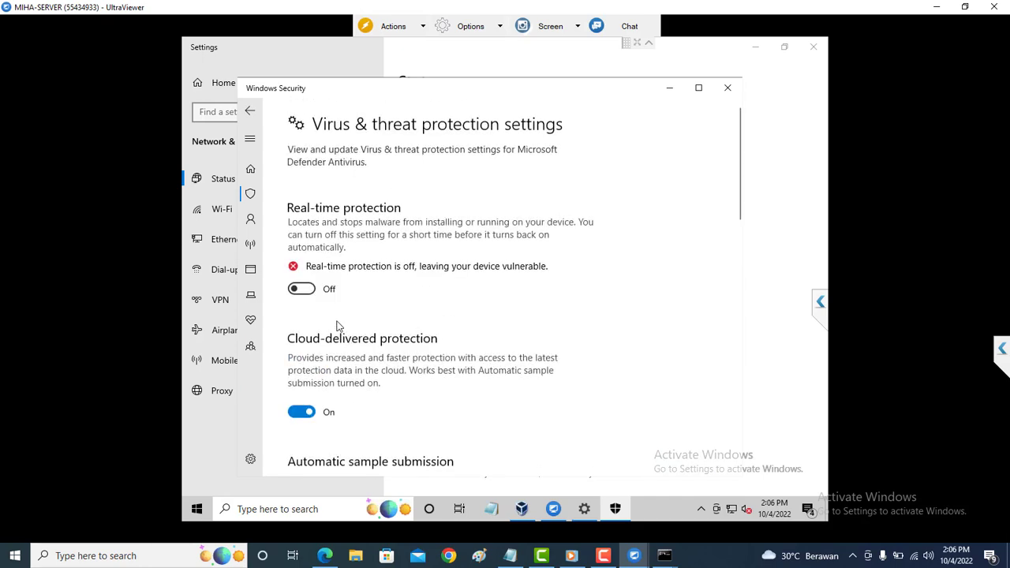
pyautogui.click(818, 49)
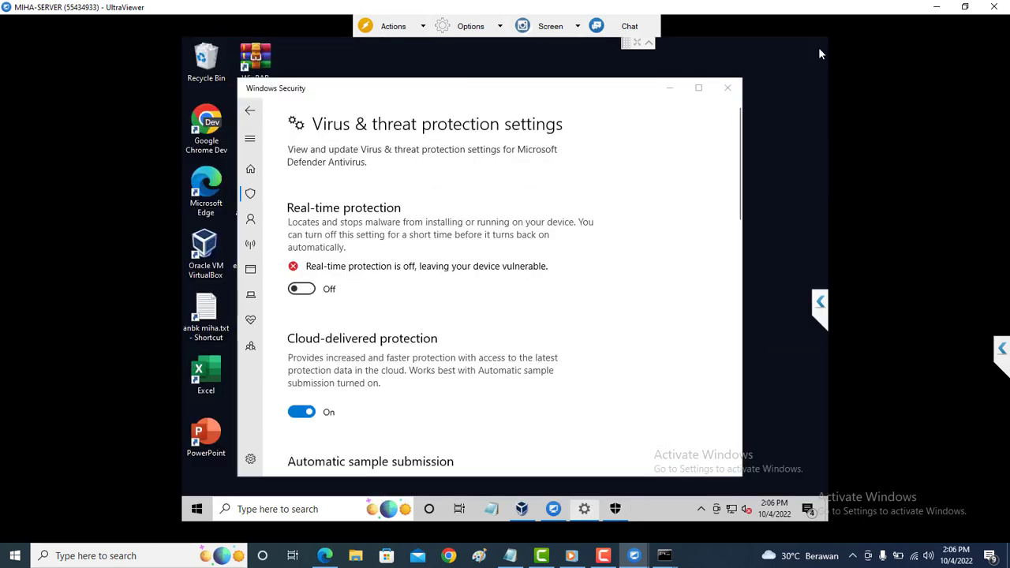
pyautogui.click(728, 88)
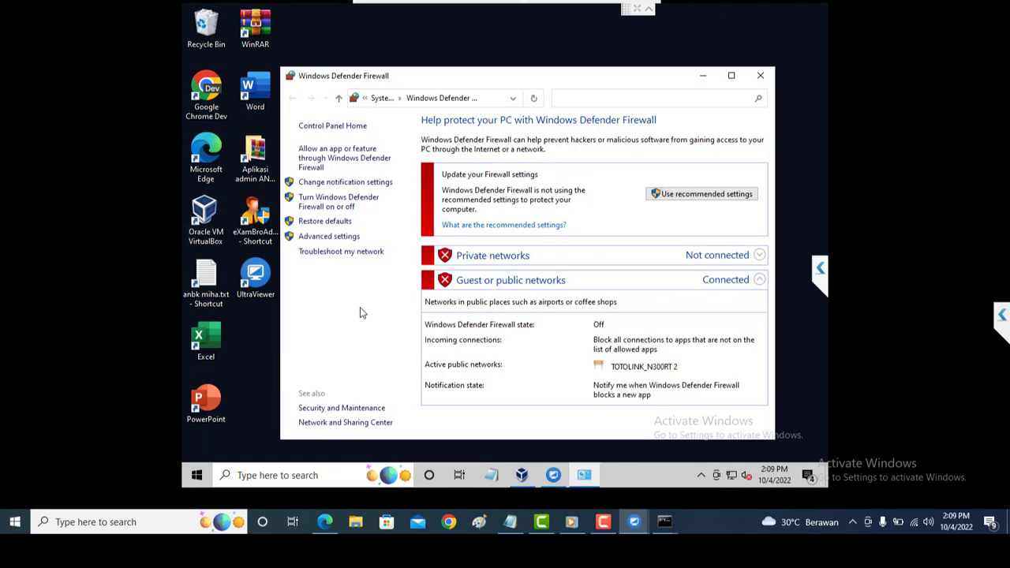
pyautogui.click(779, 80)
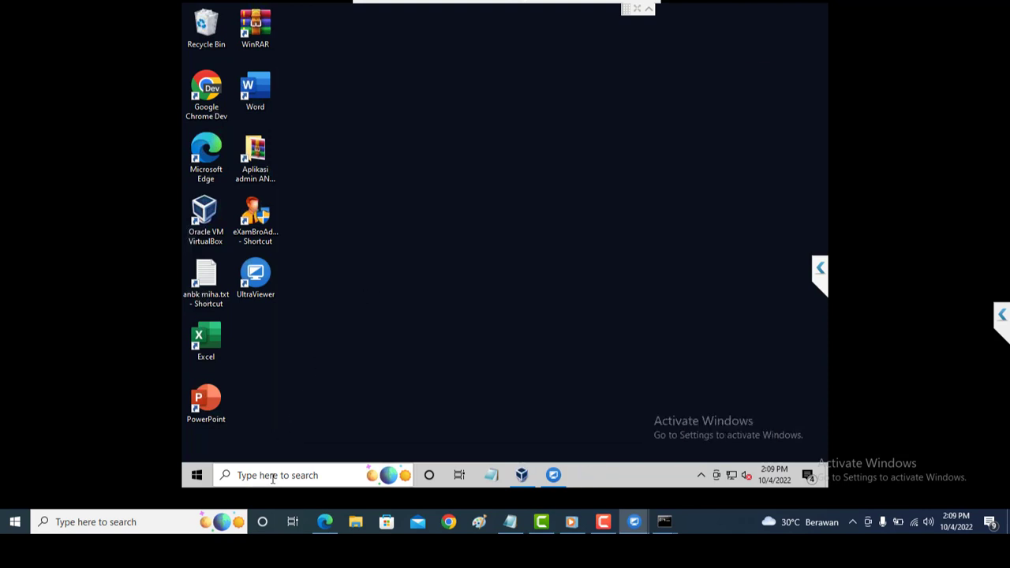
# Search 'wind' and confirm Windows Defender Firewall stays off for private and public networks.
pyautogui.click(273, 476)
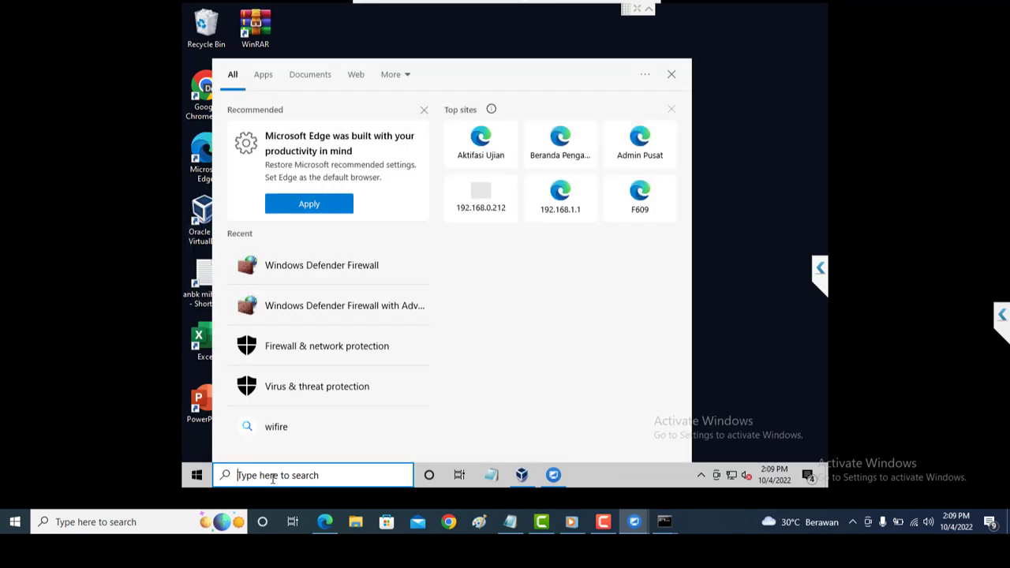
pyautogui.write('wind')
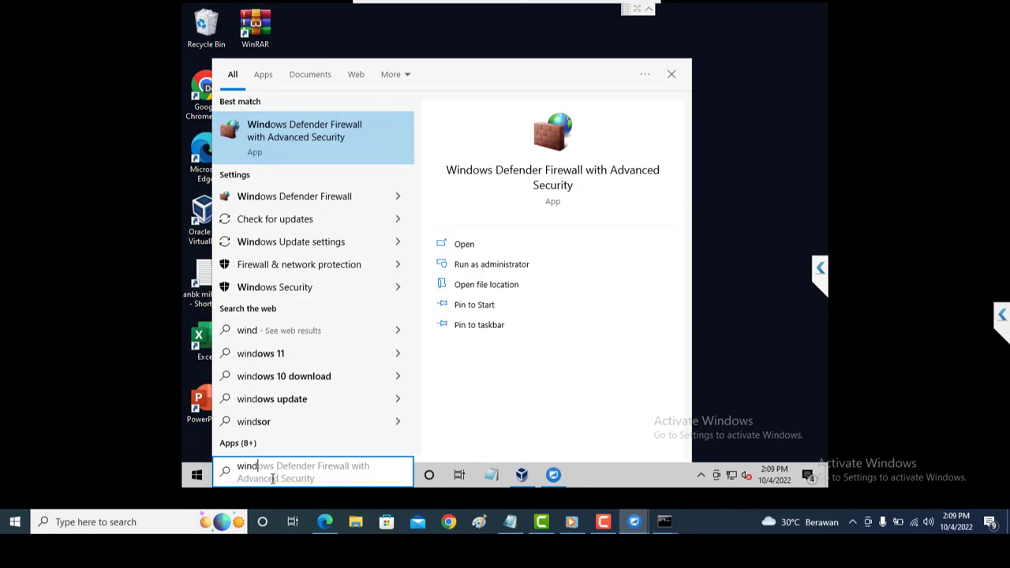
pyautogui.click(344, 198)
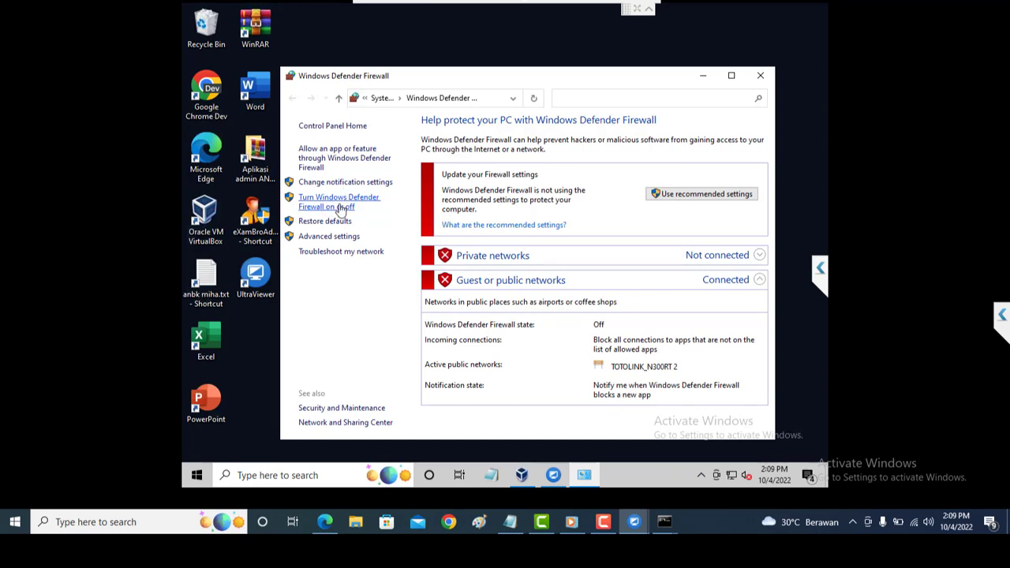
pyautogui.click(341, 208)
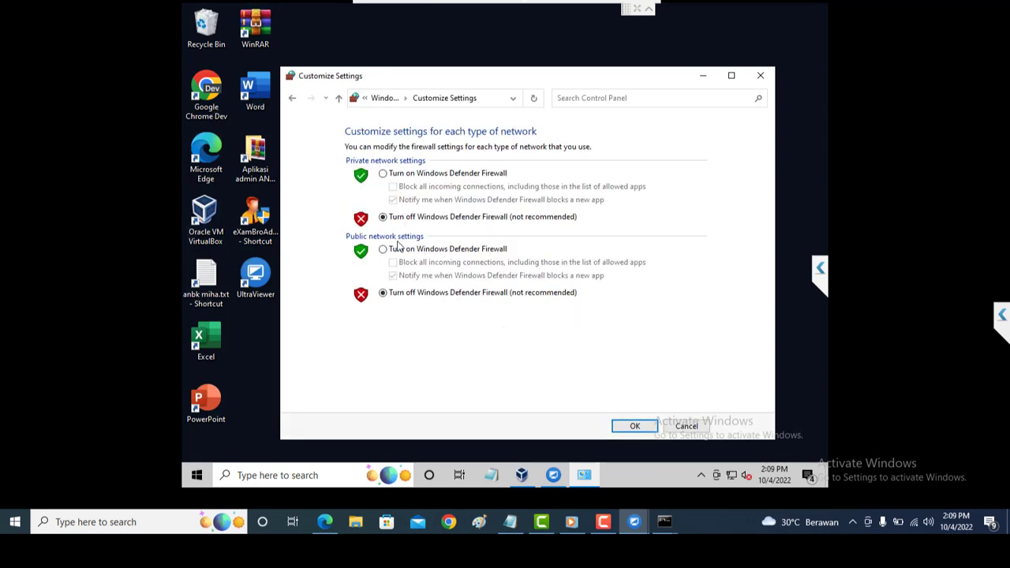
pyautogui.click(636, 426)
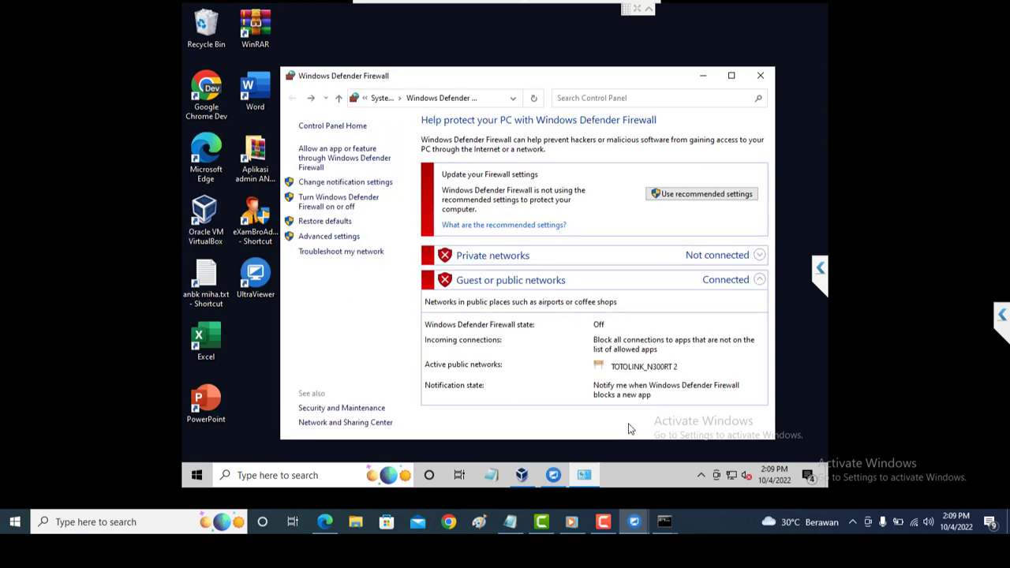
pyautogui.click(760, 75)
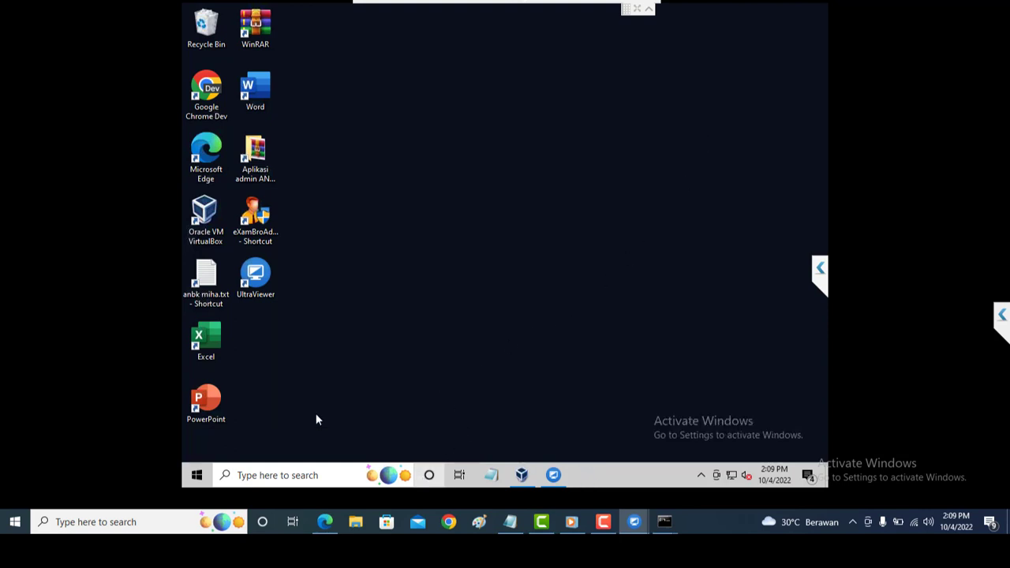
# Open the eXamBroAdmin shortcut's file location and move between its eXamBroAdmin 27.11.19 and parent folders.
pyautogui.click(263, 246)
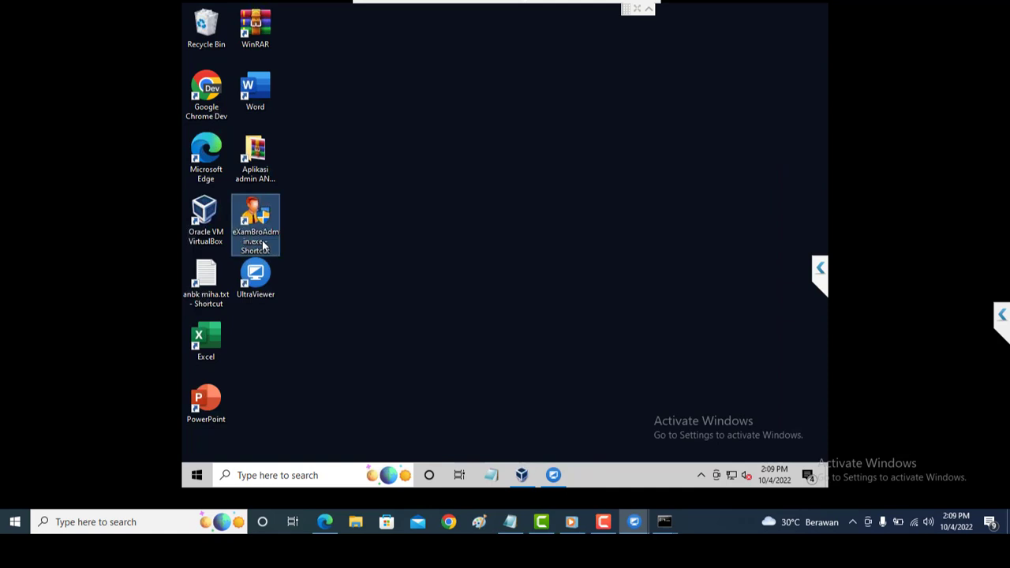
pyautogui.rightClick(263, 246)
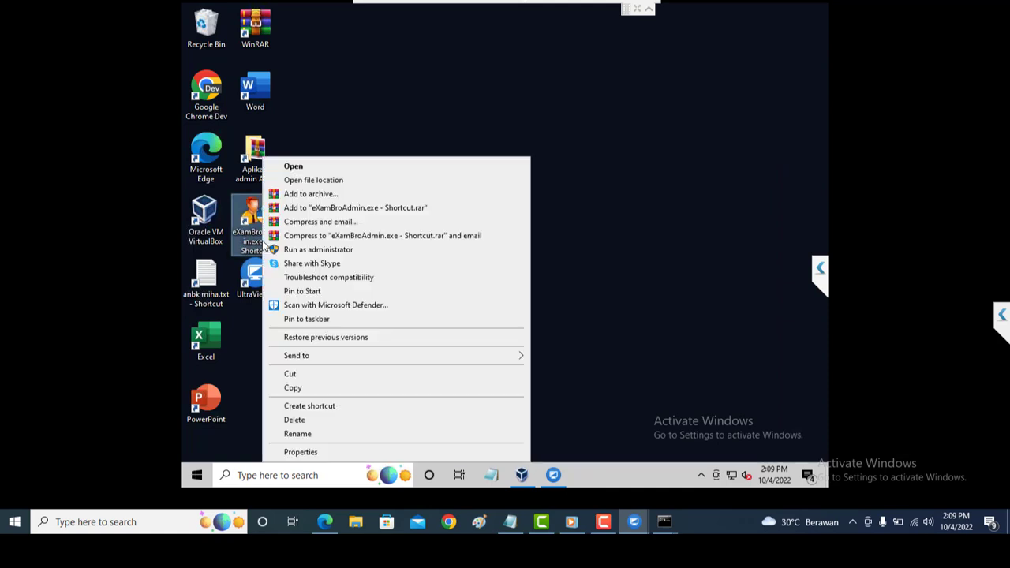
pyautogui.click(329, 184)
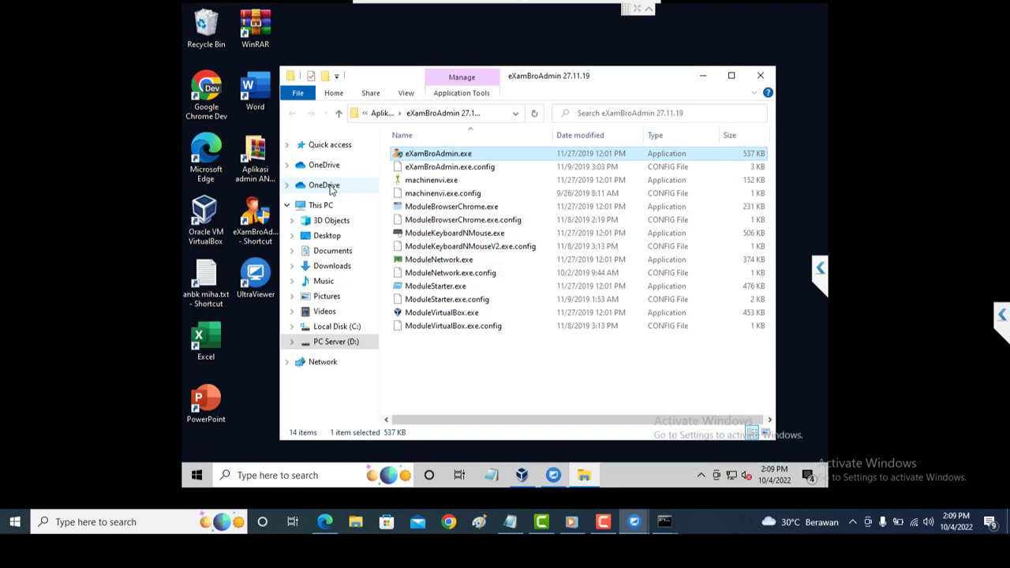
pyautogui.hotkey('alt', 'Up')
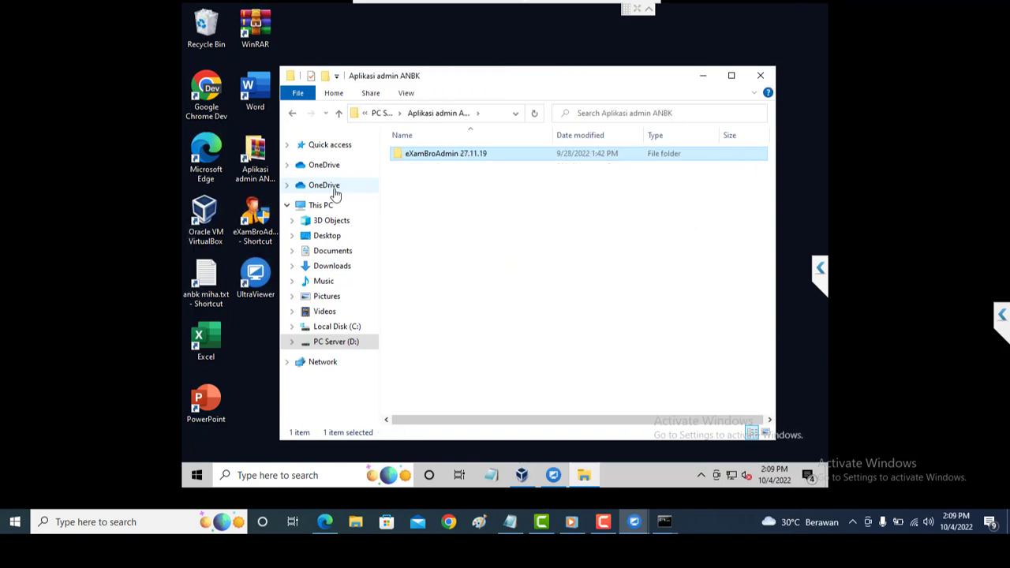
pyautogui.hotkey('alt', 'Left')
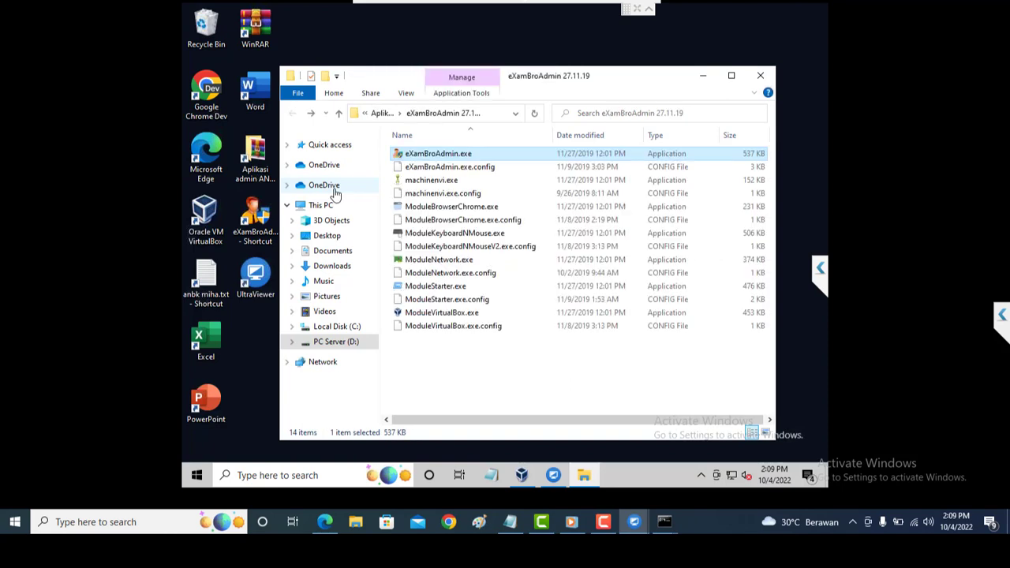
pyautogui.hotkey('alt', 'Up')
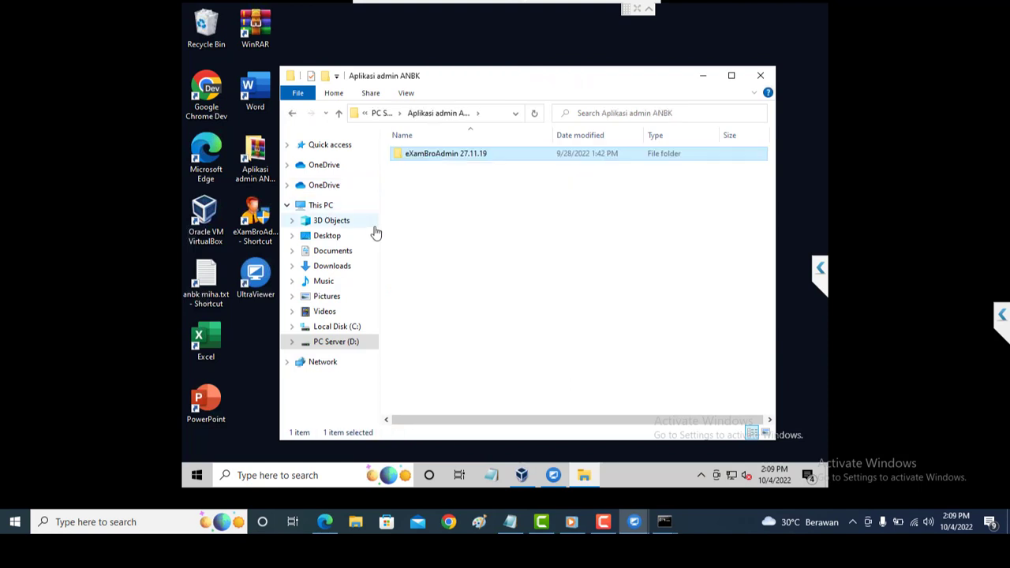
pyautogui.hotkey('alt', 'Left')
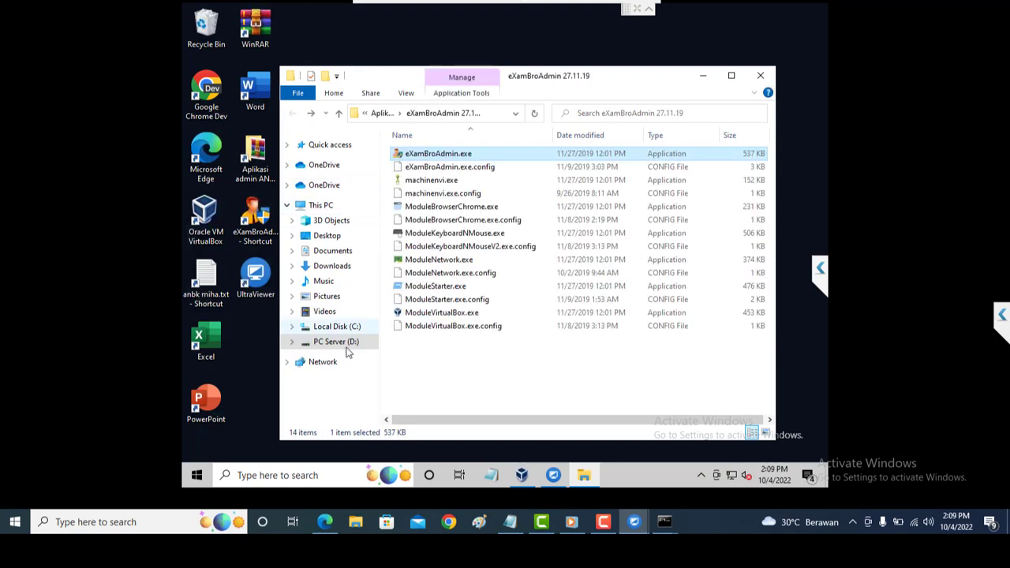
# Browse PC Server (D:) > Aplikasi admin ANBK > eXamBroAdmin 27.11.19, close Explorer, and launch eXamBroAdmin.
pyautogui.click(345, 345)
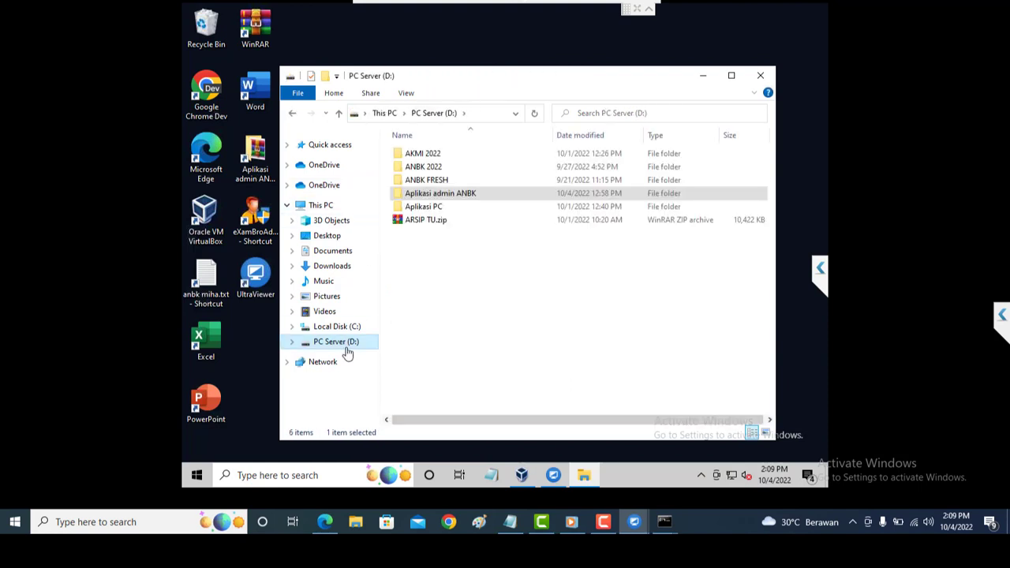
pyautogui.doubleClick(479, 197)
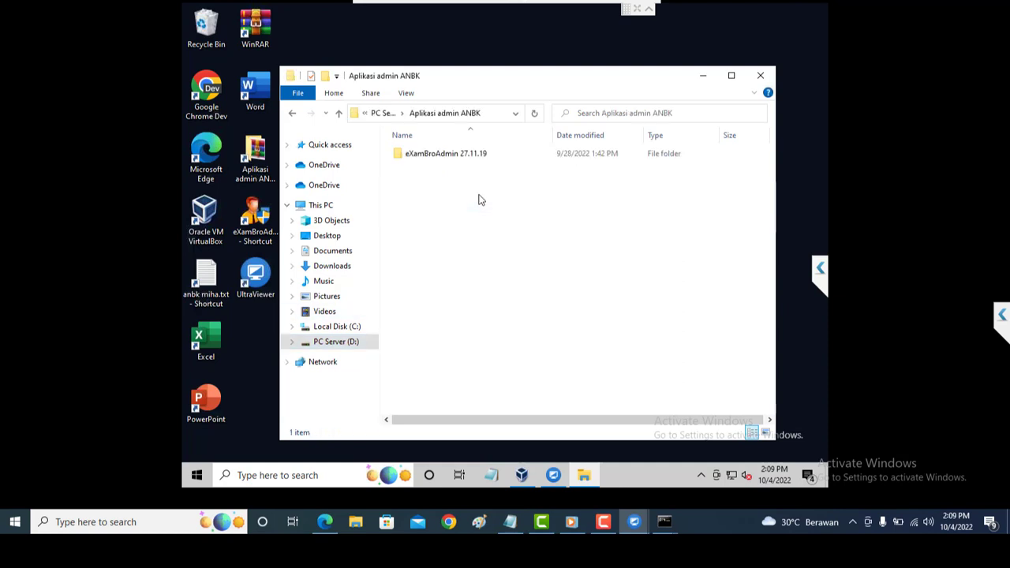
pyautogui.doubleClick(497, 158)
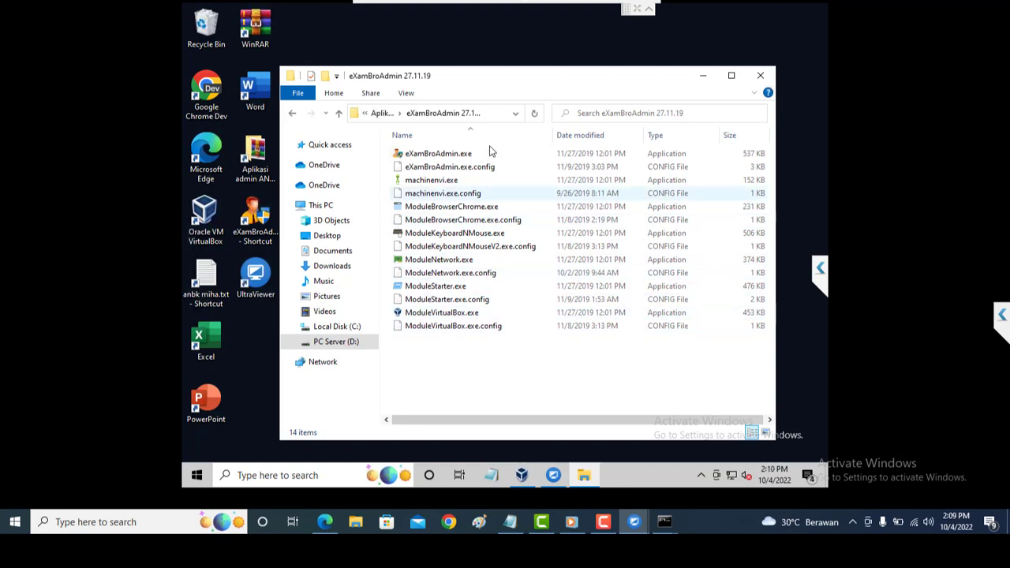
pyautogui.click(760, 75)
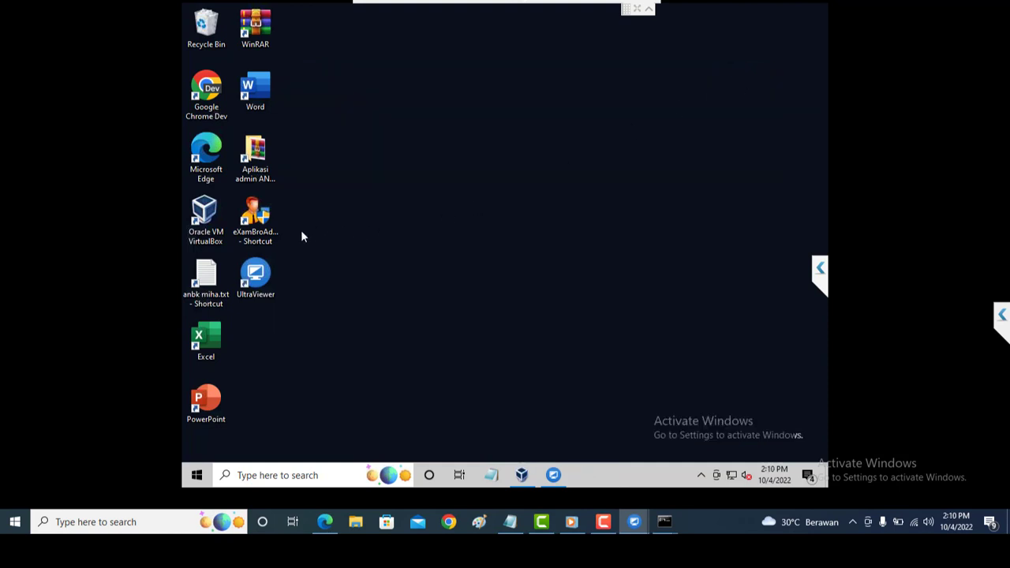
pyautogui.doubleClick(272, 231)
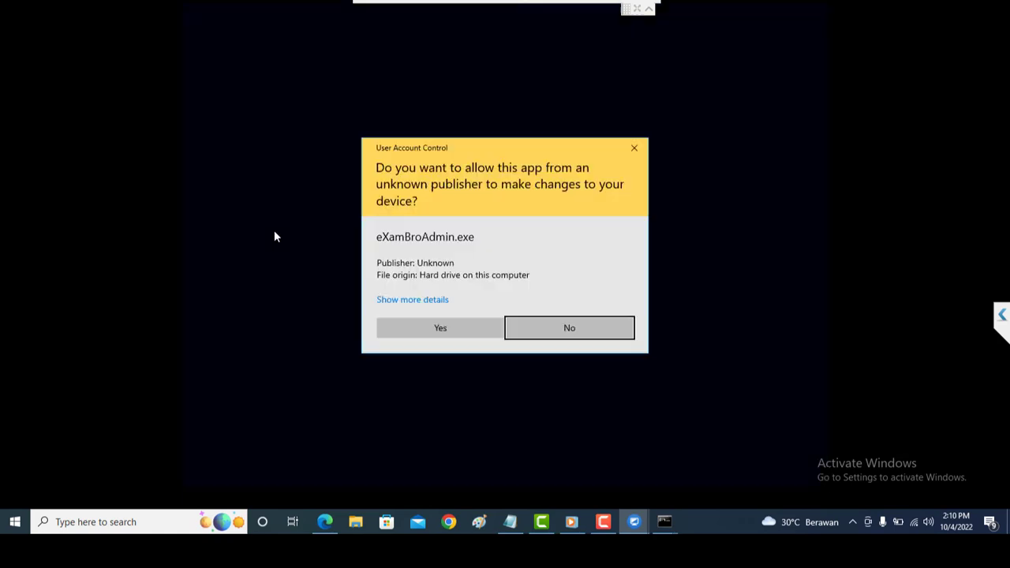
# Allow eXamBroAdmin through UAC, unlock it with the admin password, then minimize it.
pyautogui.click(398, 328)
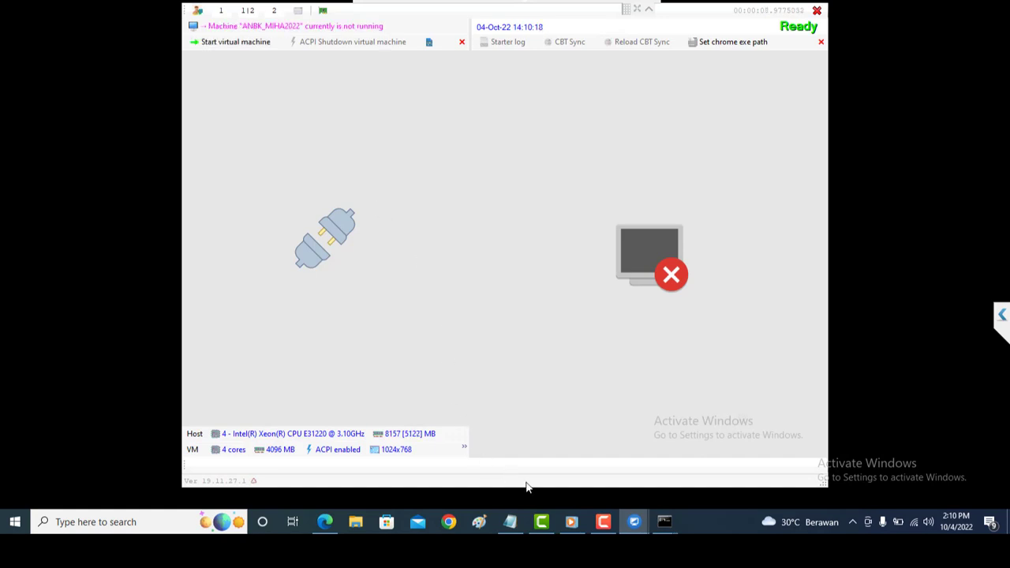
pyautogui.moveTo(636, 529)
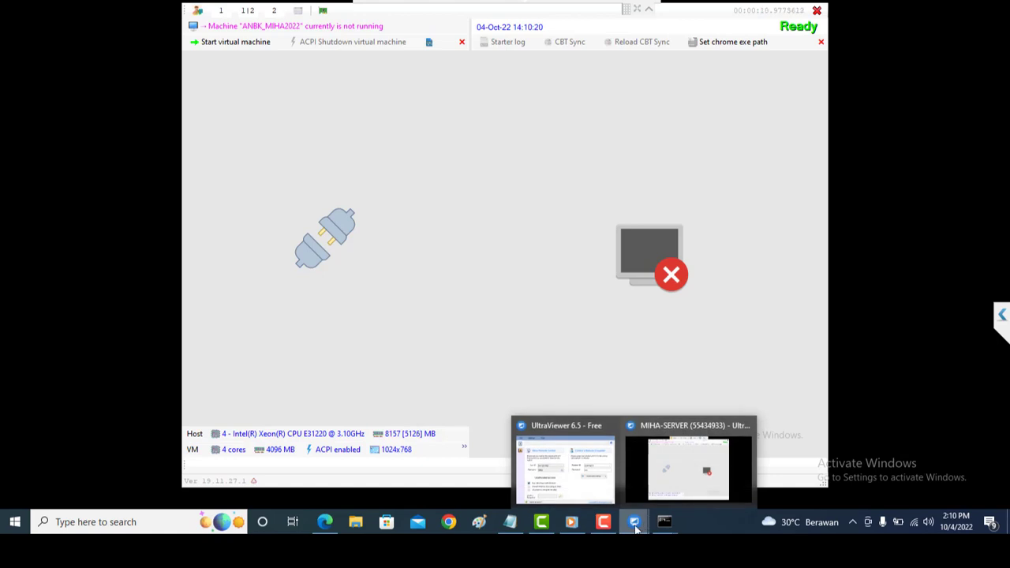
pyautogui.click(655, 479)
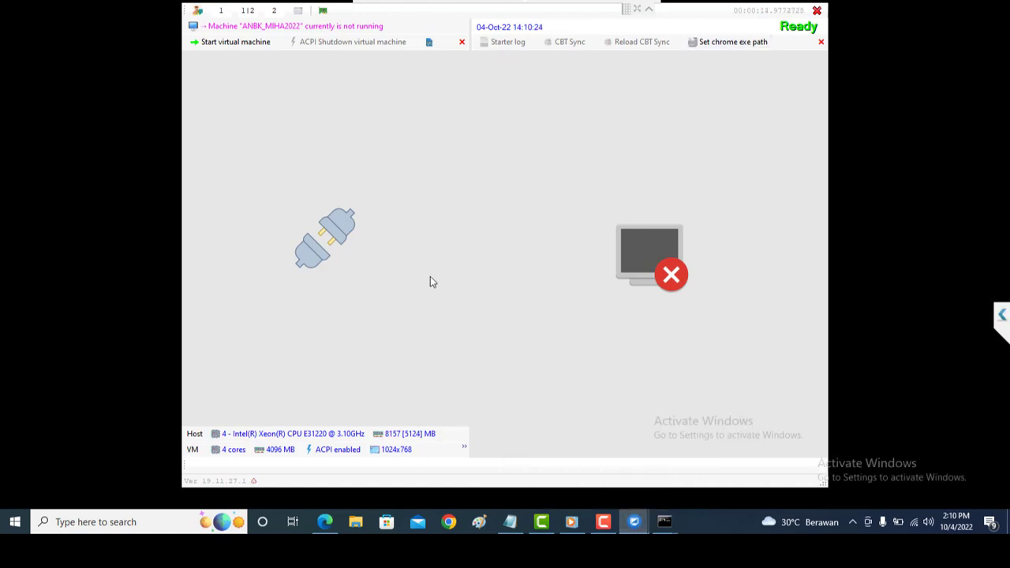
pyautogui.click(298, 11)
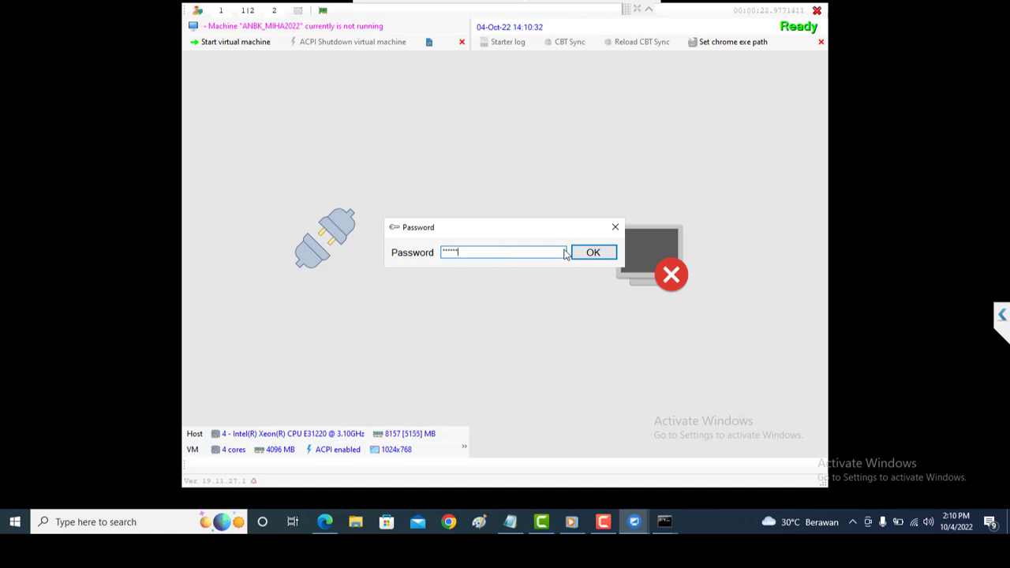
pyautogui.click(592, 252)
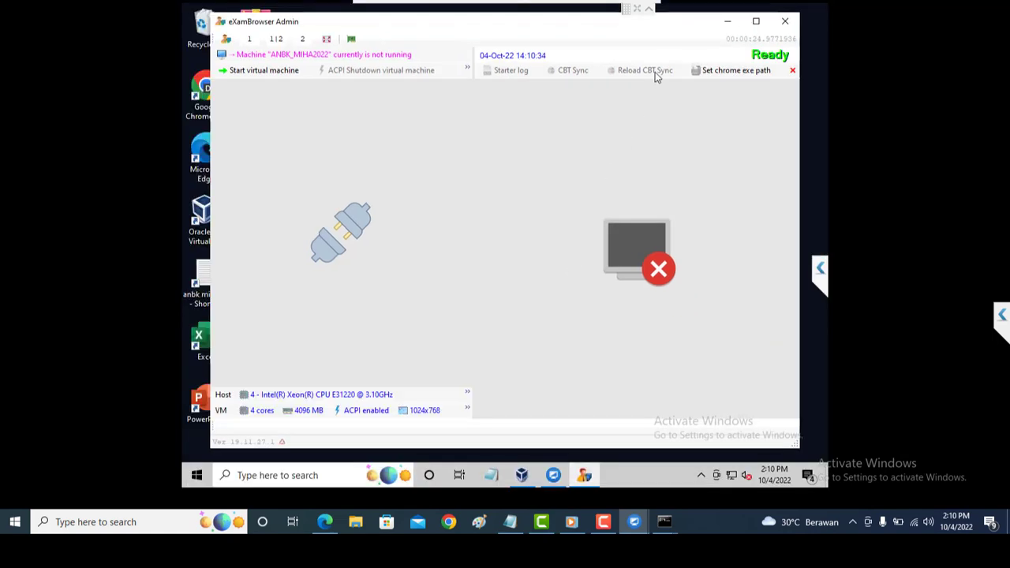
pyautogui.click(727, 22)
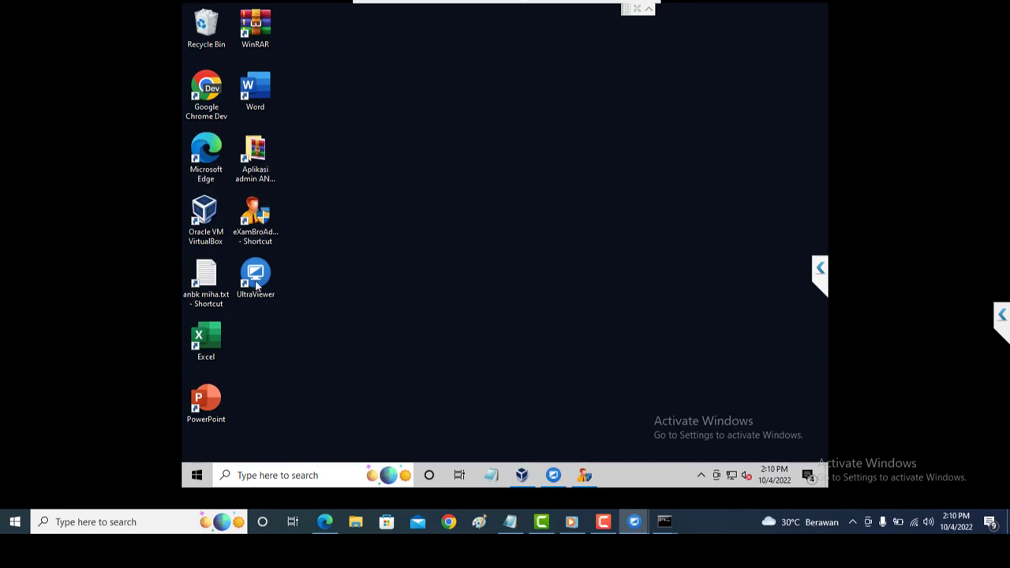
# Launch VirtualBox Manager and open ANBK_MIHA2022's Settings, dismissing the running-machine warning.
pyautogui.doubleClick(222, 231)
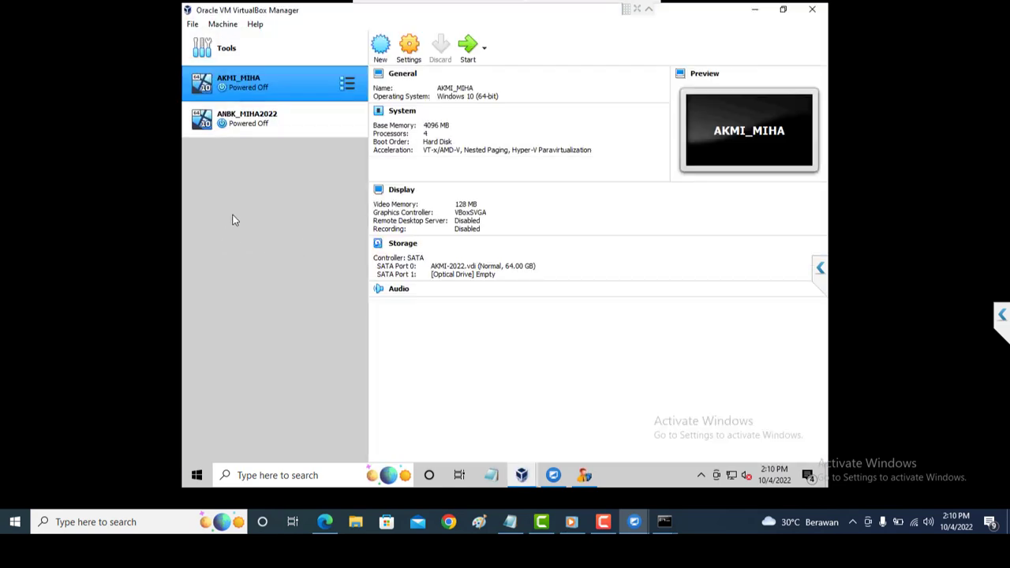
pyautogui.click(284, 128)
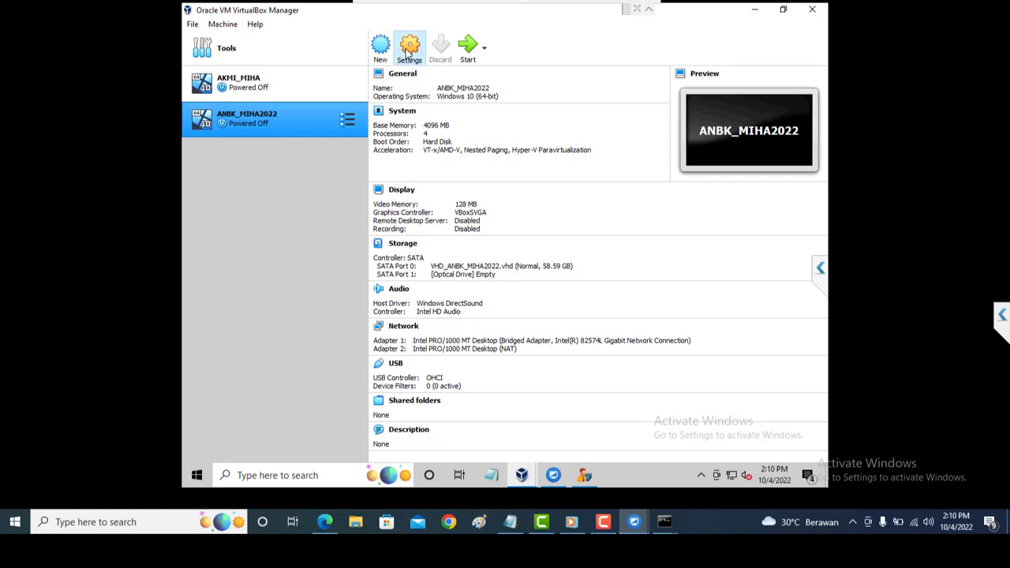
pyautogui.click(409, 52)
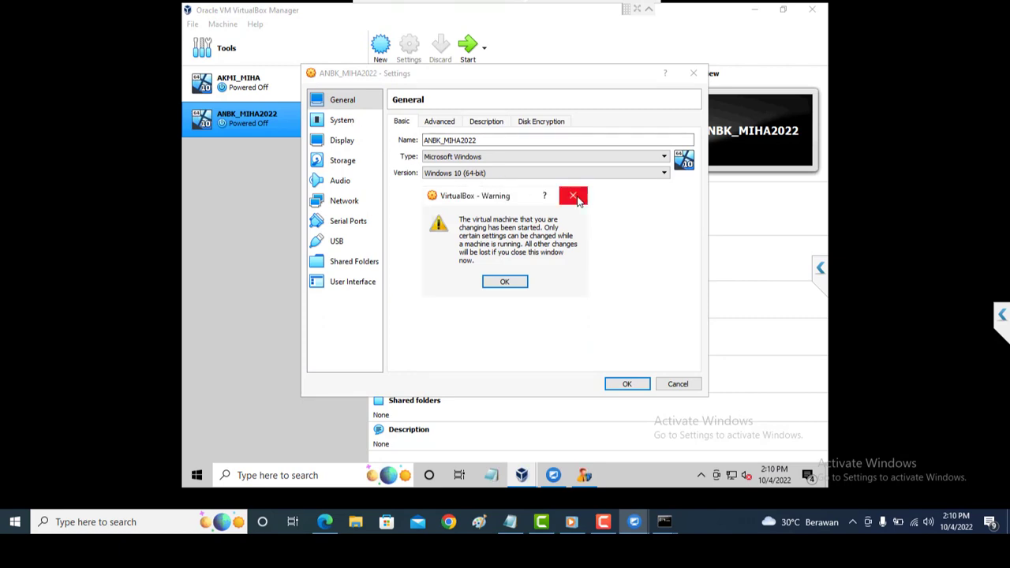
pyautogui.click(505, 282)
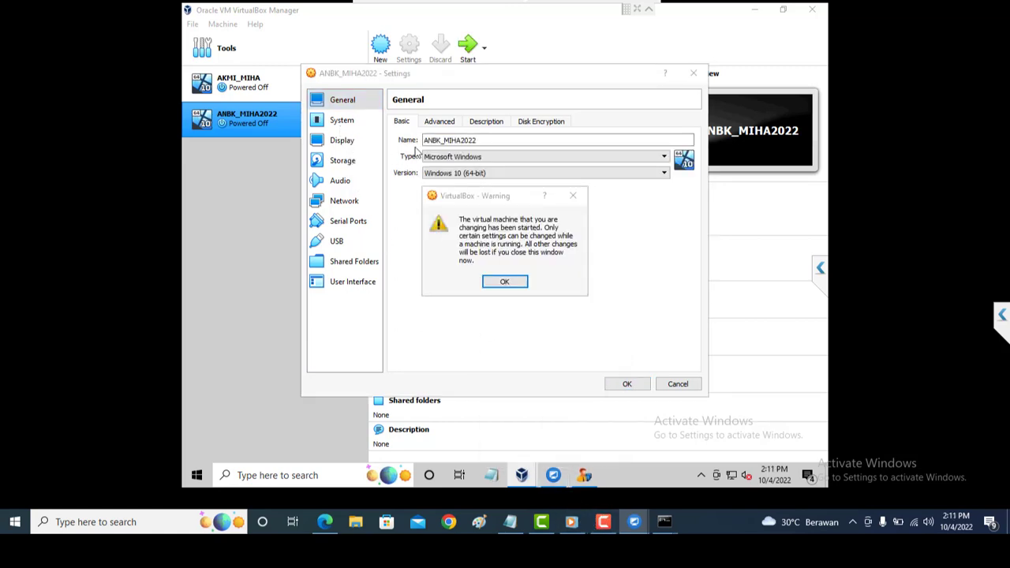
pyautogui.click(509, 284)
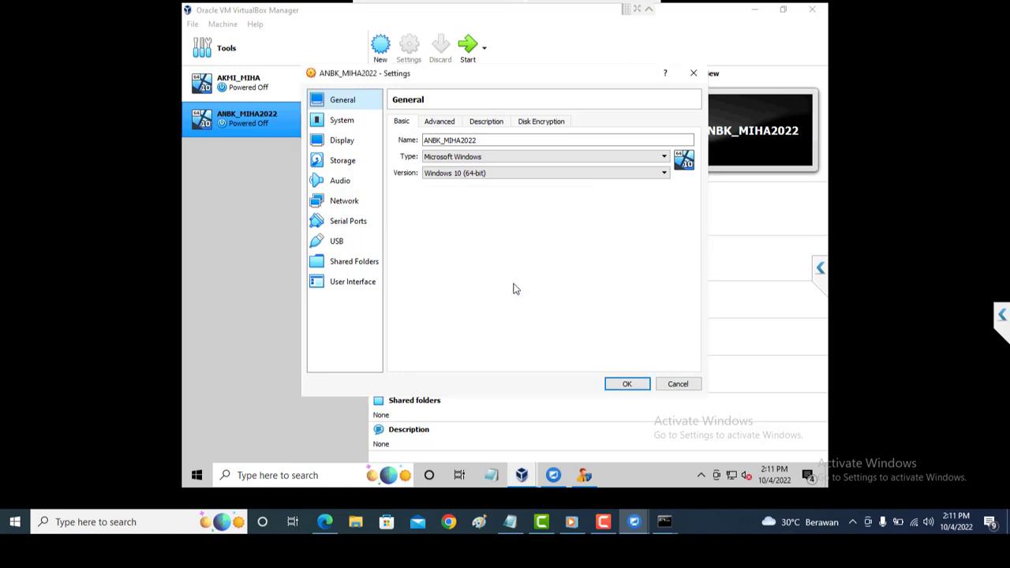
# Close the ANBK_MIHA2022 Settings window without changes, then minimize VirtualBox Manager.
pyautogui.click(621, 384)
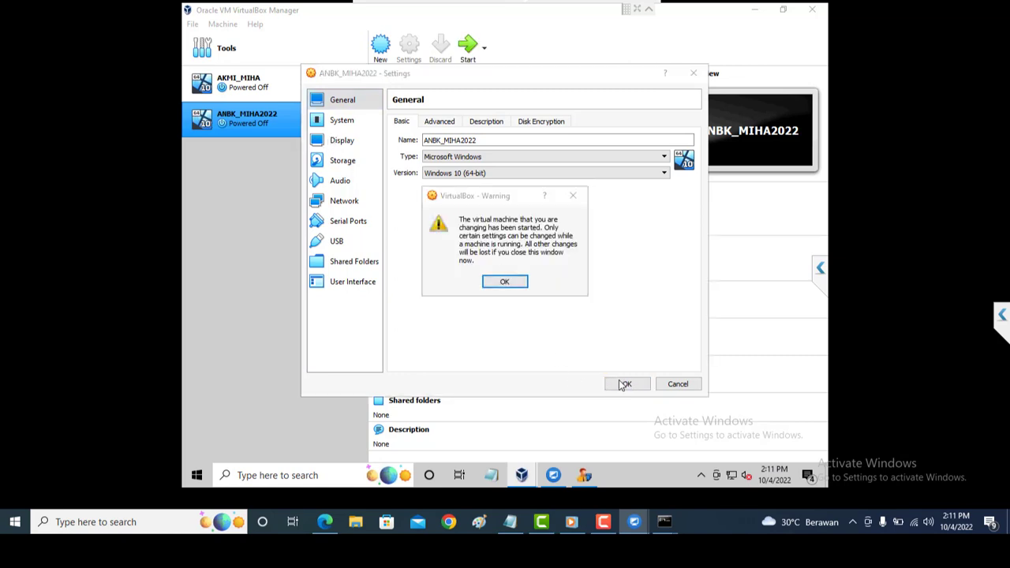
pyautogui.click(518, 285)
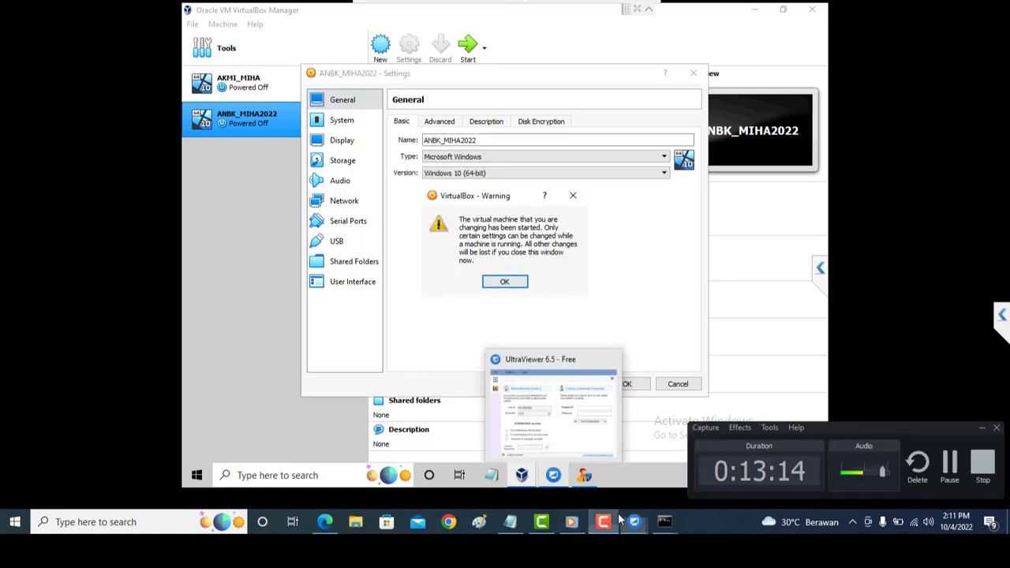
pyautogui.moveTo(622, 521)
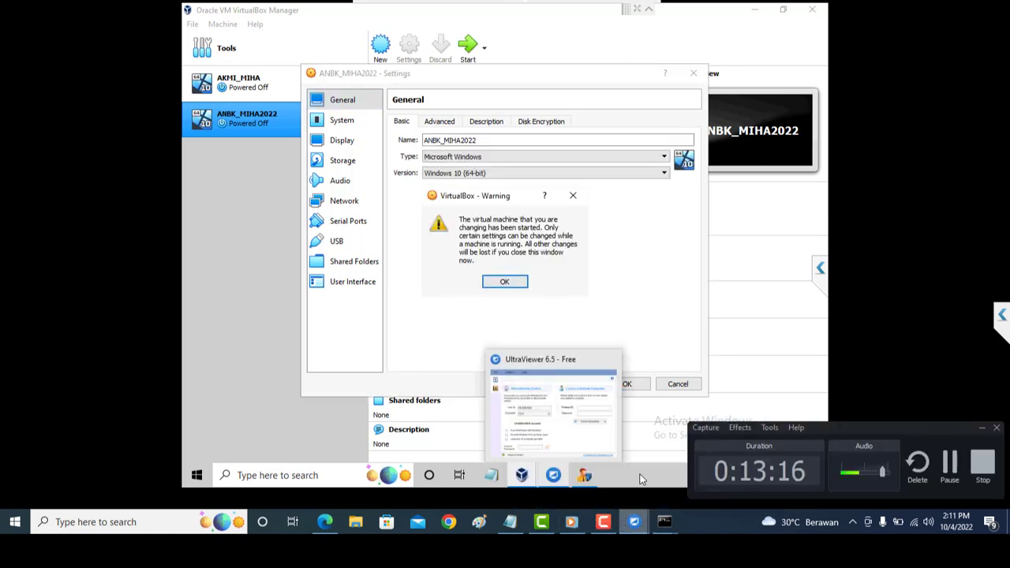
pyautogui.click(755, 14)
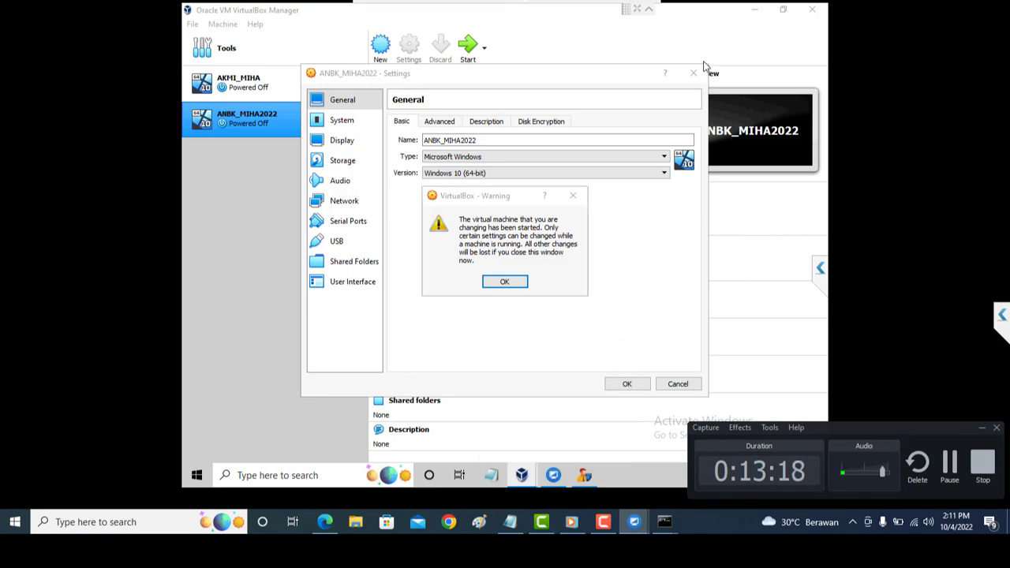
pyautogui.click(694, 75)
pyautogui.click(510, 283)
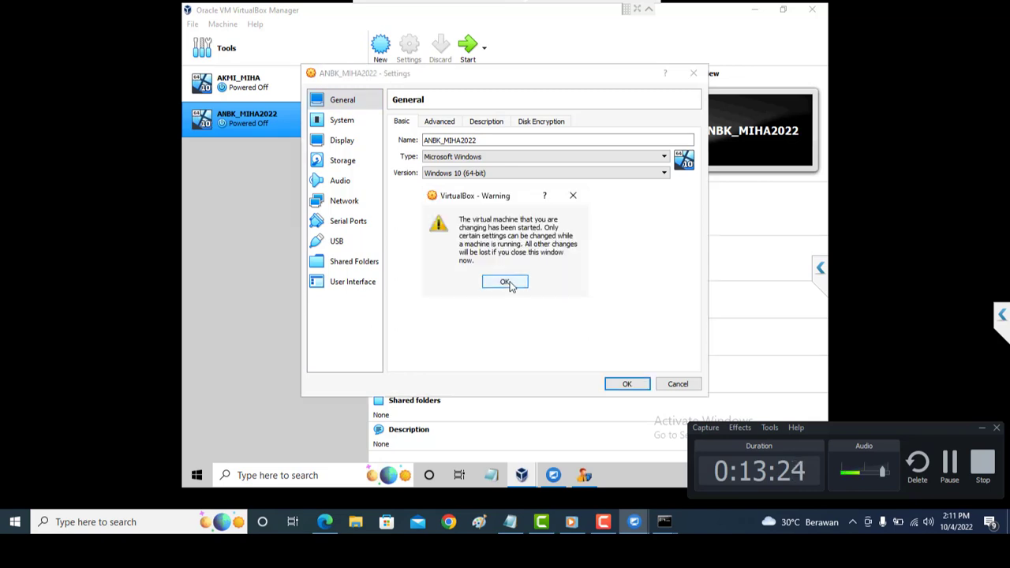
pyautogui.click(509, 283)
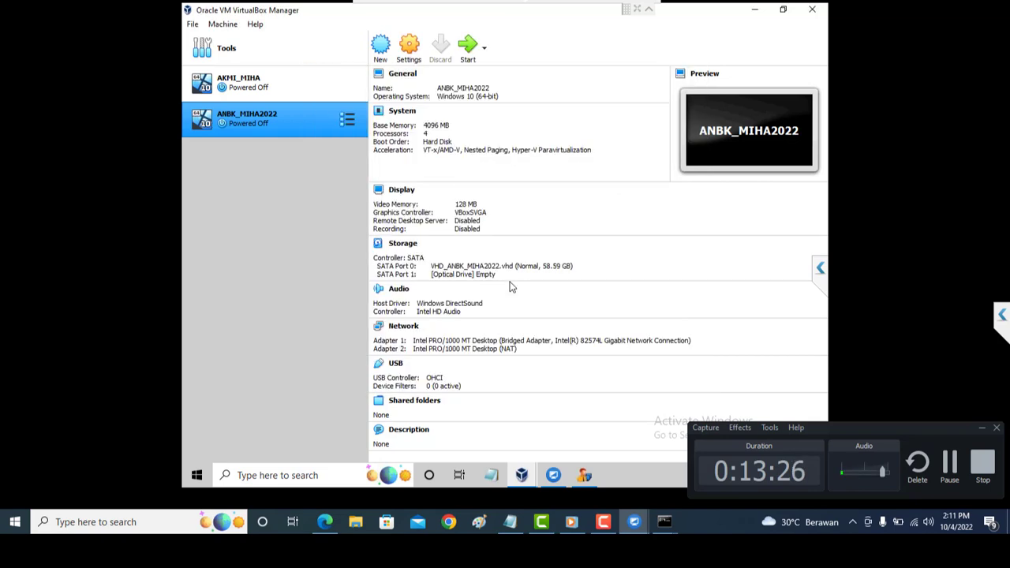
pyautogui.click(758, 10)
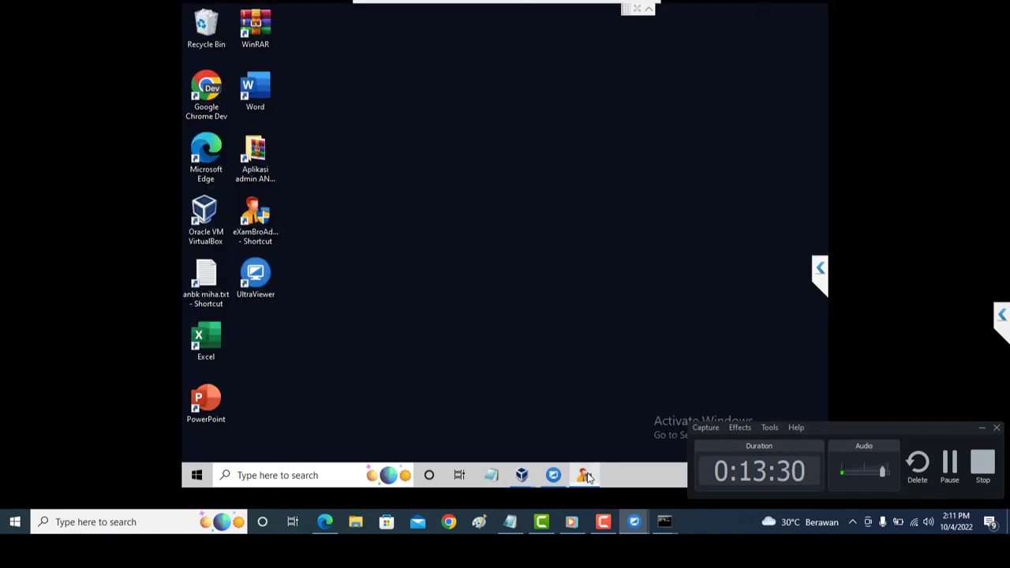
# Close eXamBrowser Admin so it shuts down, then switch back to VirtualBox Manager.
pyautogui.click(584, 474)
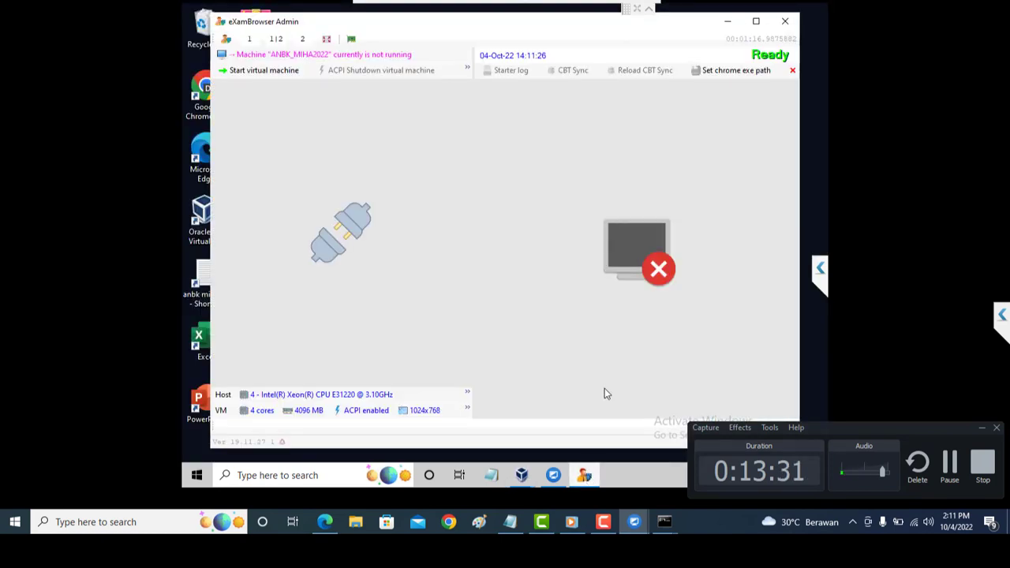
pyautogui.click(785, 23)
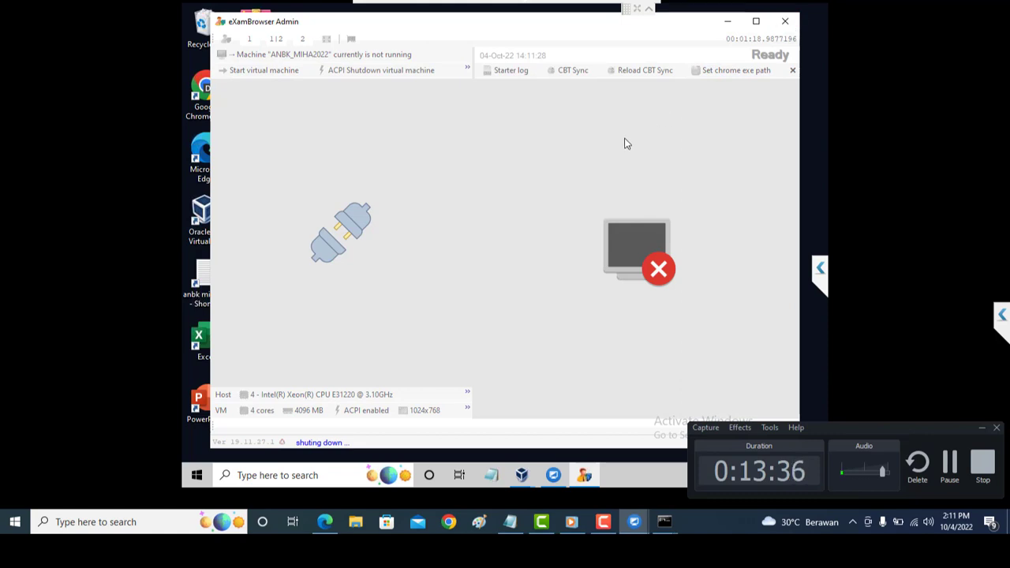
pyautogui.rightClick(819, 100)
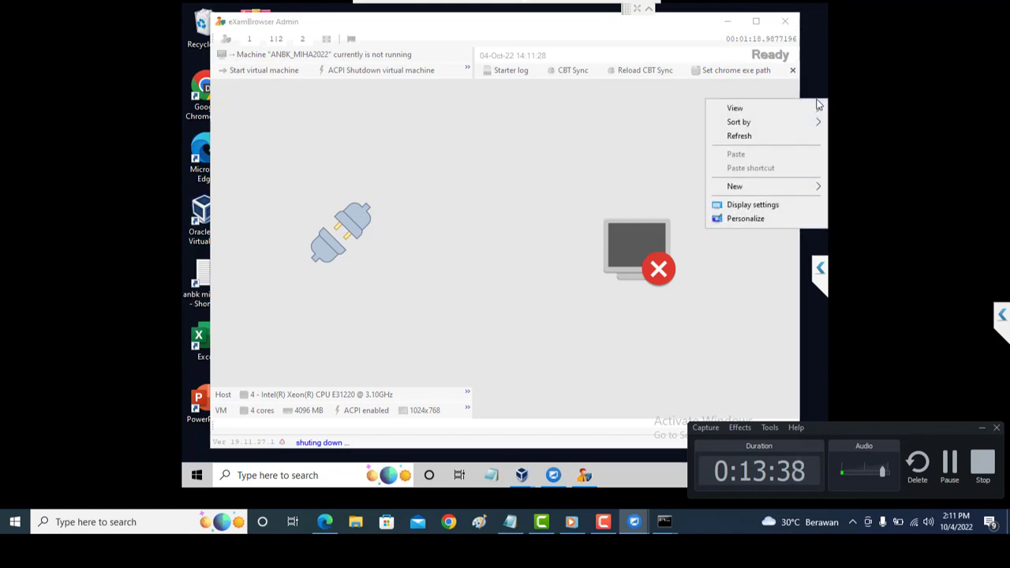
pyautogui.click(771, 141)
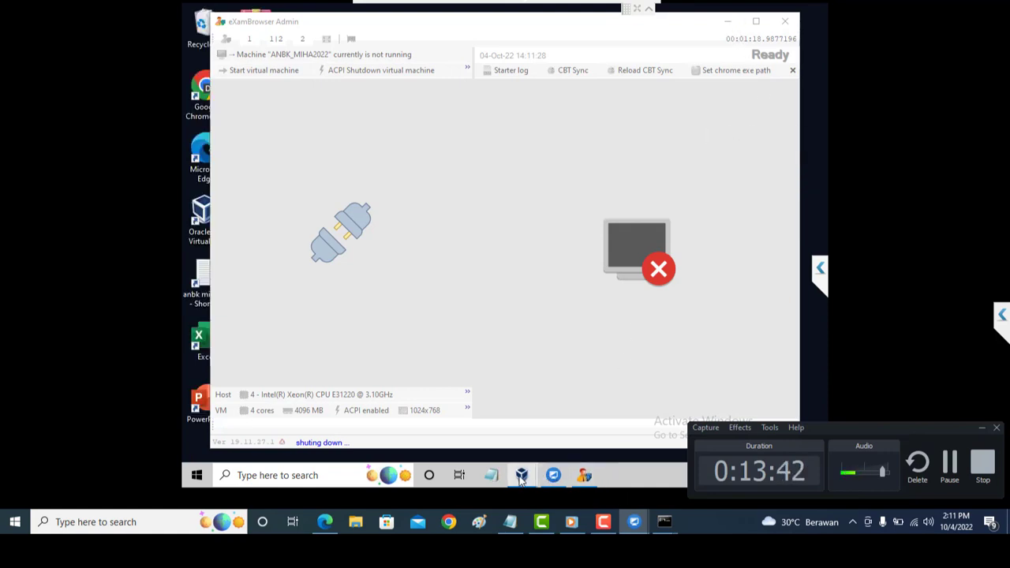
pyautogui.moveTo(521, 480)
pyautogui.click(490, 438)
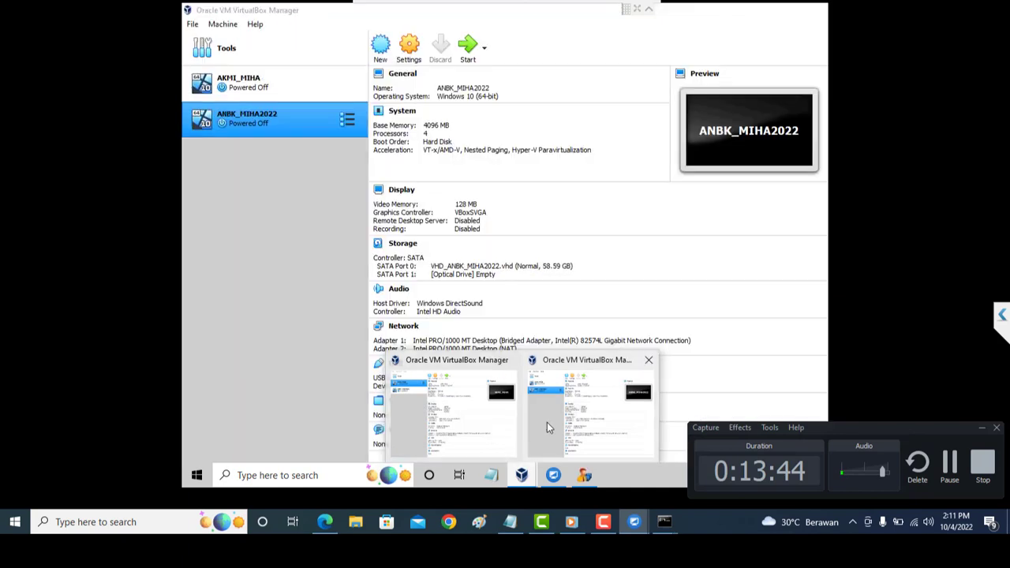
# Review ANBK_MIHA2022's System, Storage and advanced Network settings, confirm with OK, and close VirtualBox Manager.
pyautogui.click(293, 114)
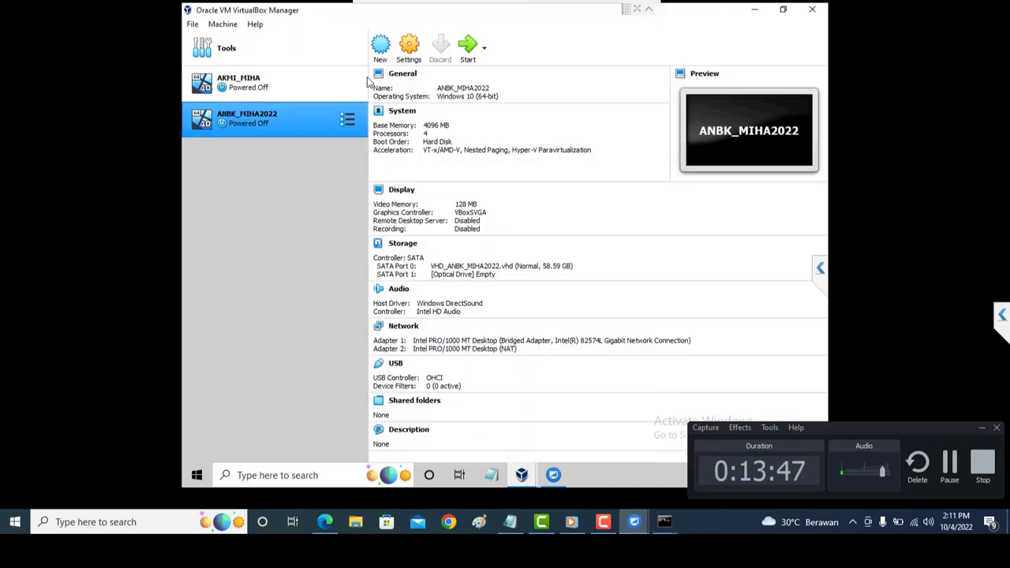
pyautogui.click(408, 52)
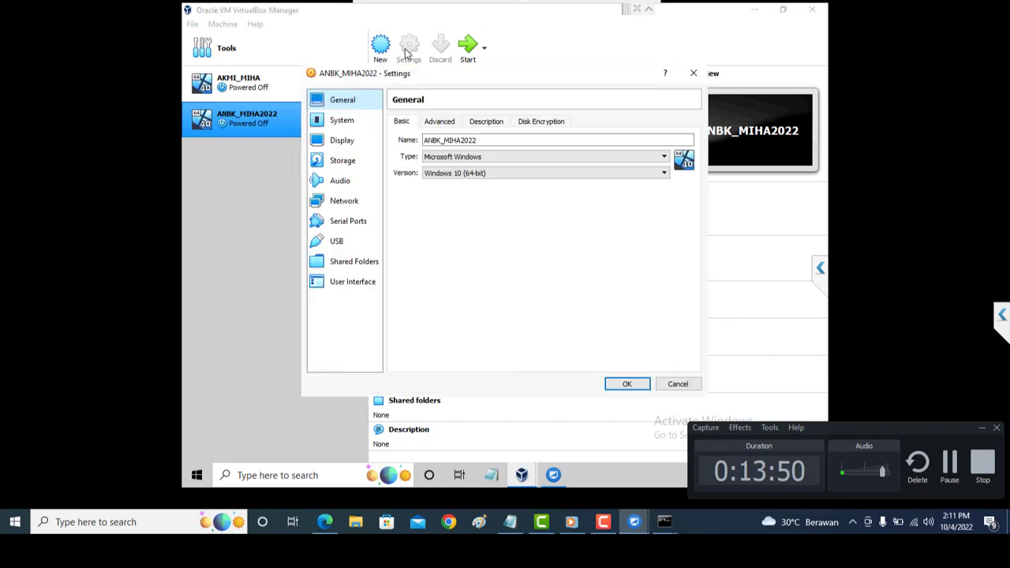
pyautogui.click(348, 122)
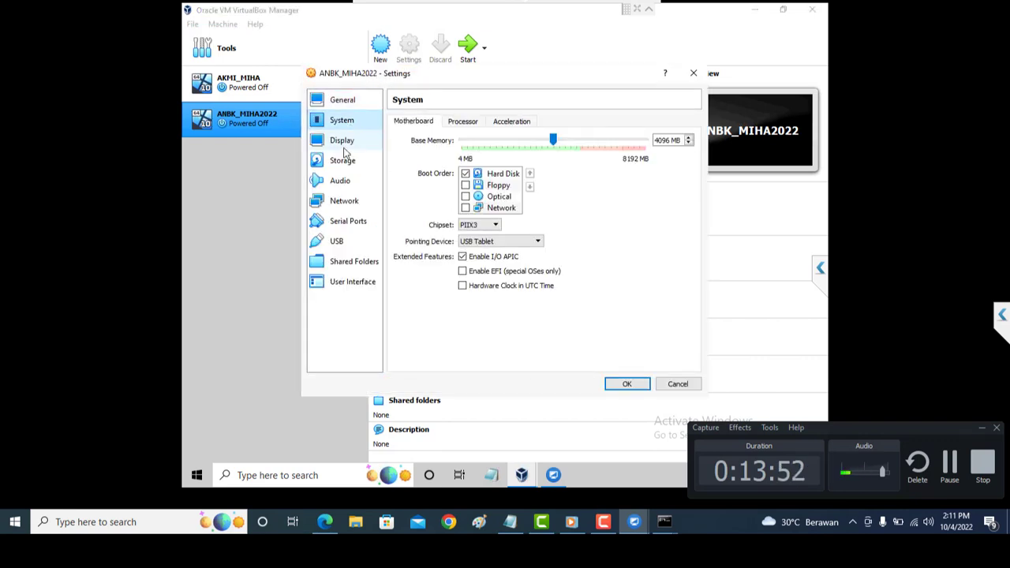
pyautogui.click(353, 162)
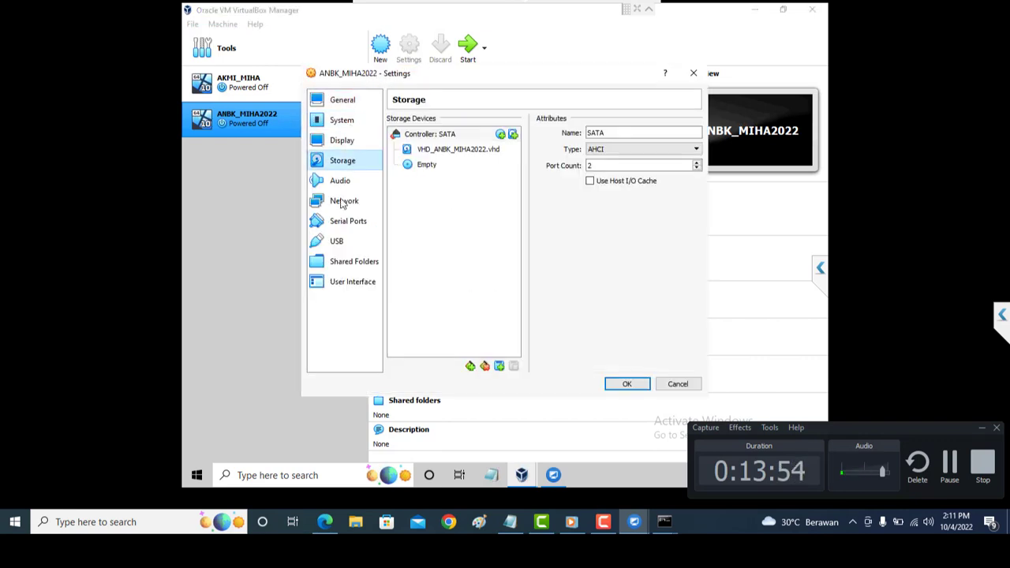
pyautogui.click(343, 203)
pyautogui.click(416, 187)
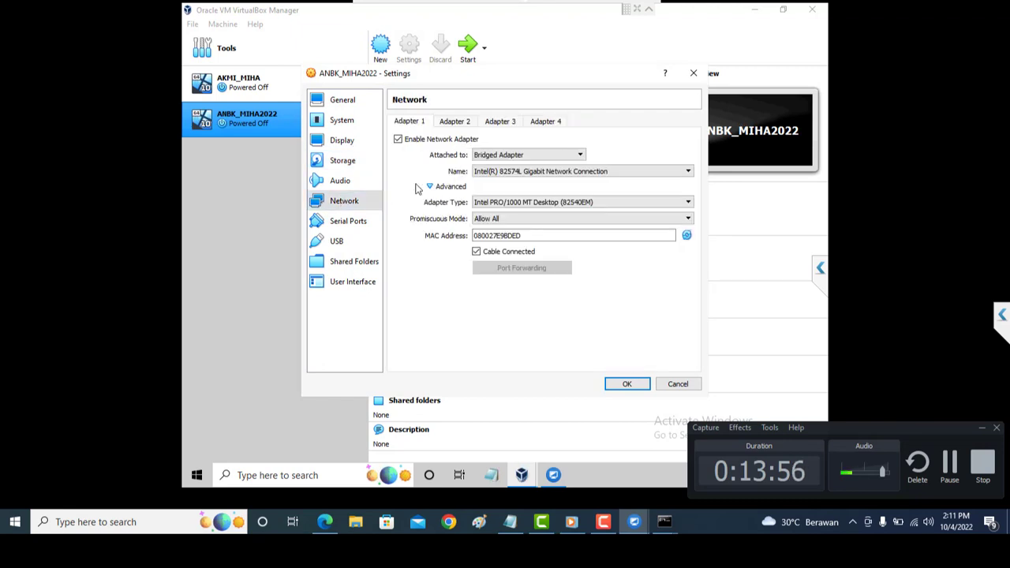
pyautogui.click(613, 385)
pyautogui.click(815, 10)
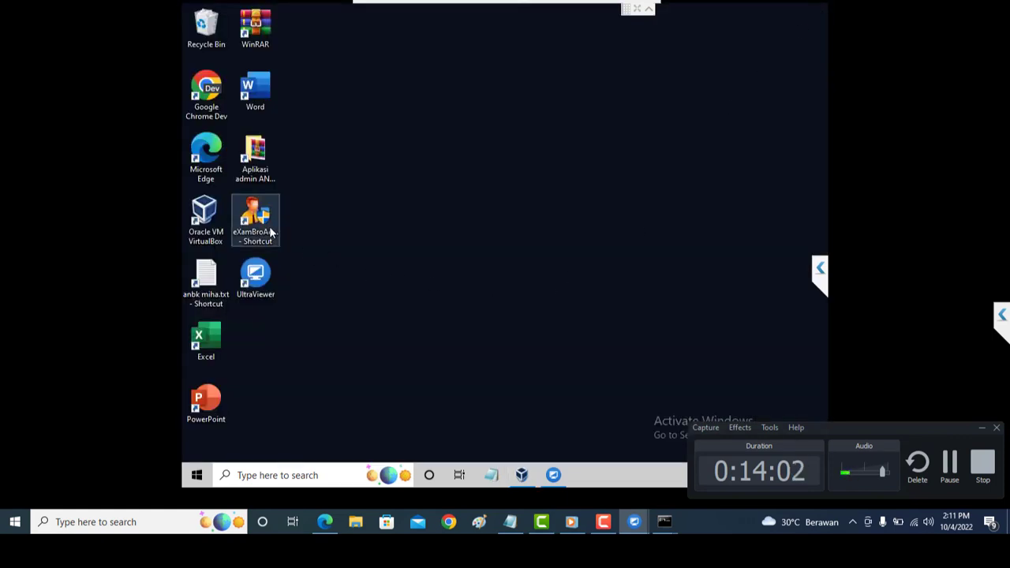
# Relaunch eXamBrowser Admin as administrator, set its VM name to ANBK_MIHA2022, and start that machine.
pyautogui.doubleClick(269, 226)
pyautogui.click(419, 328)
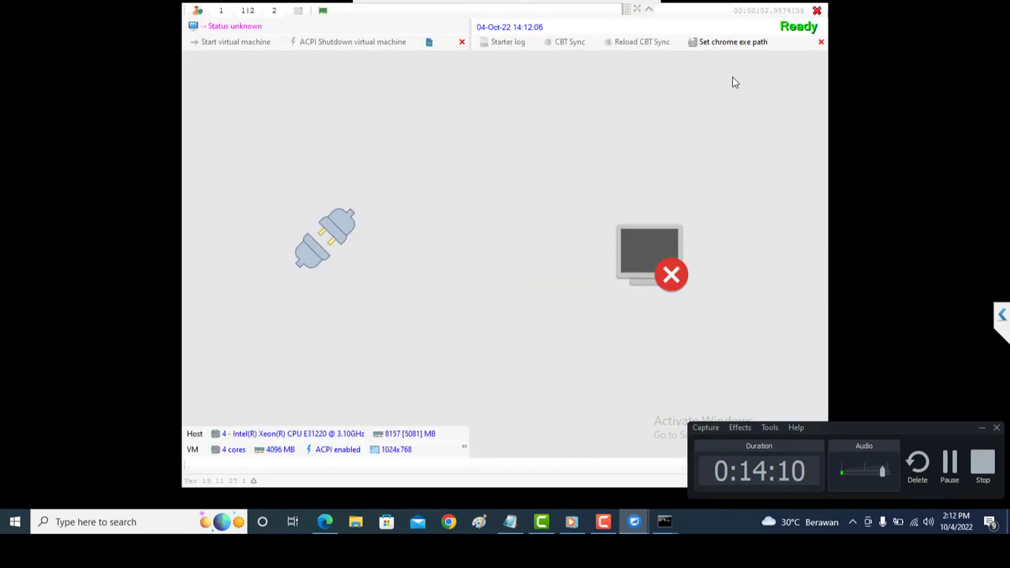
pyautogui.click(428, 42)
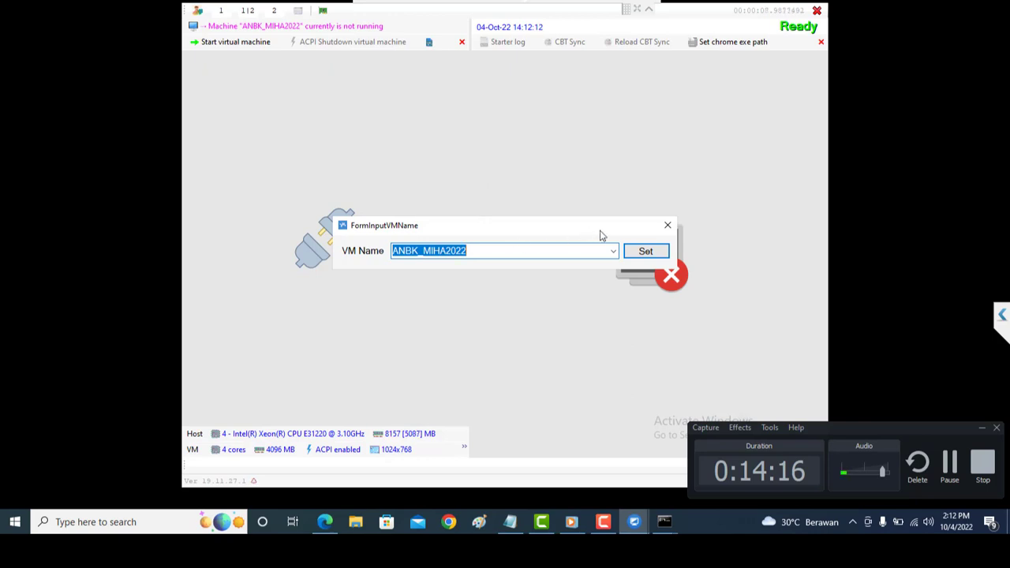
pyautogui.click(645, 252)
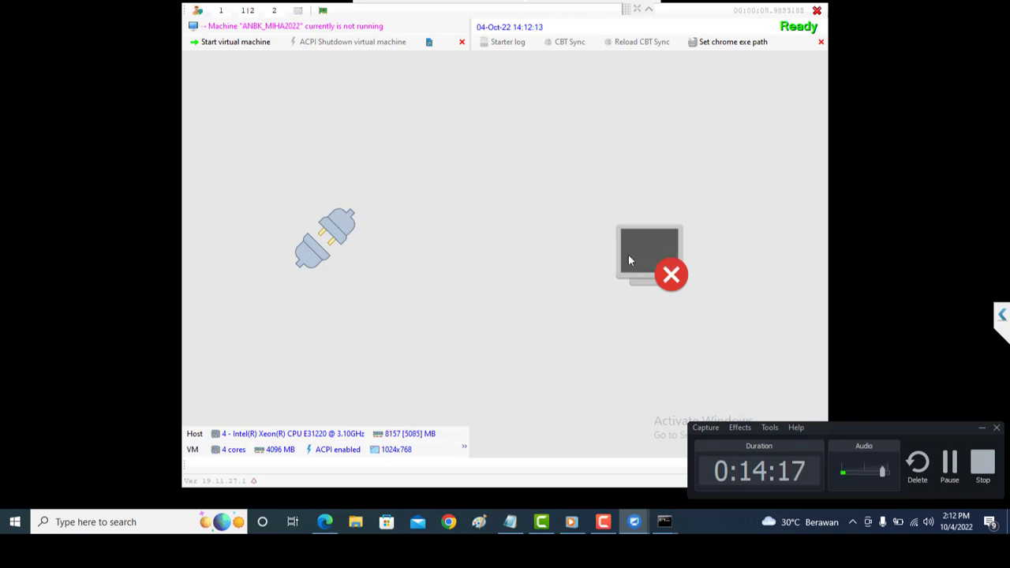
pyautogui.click(218, 46)
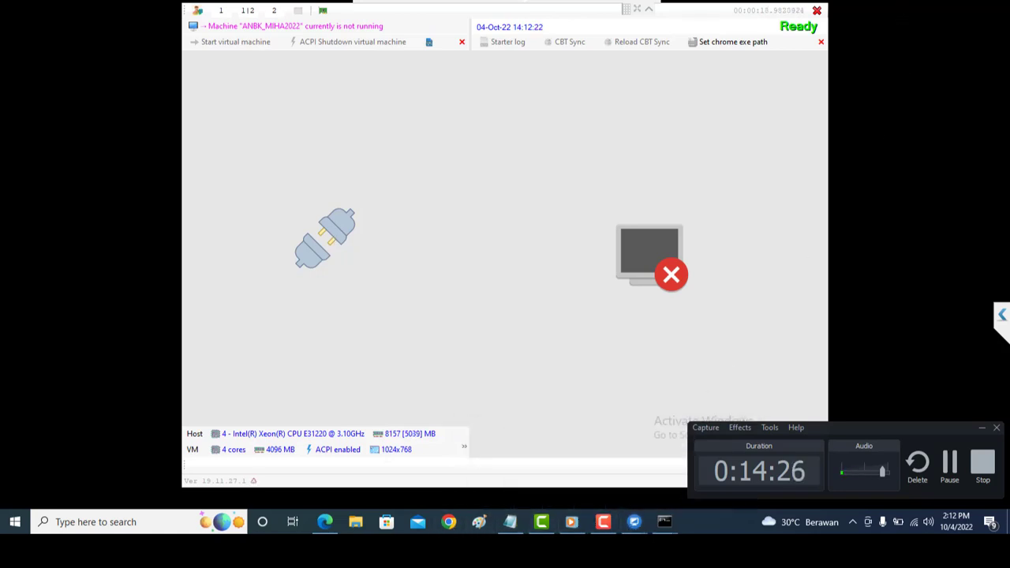
pyautogui.click(634, 522)
# Refresh the desktop, glance at the ANBK WIFI.txt notes, and check the MIHA-SERVER remote session.
pyautogui.rightClick(497, 132)
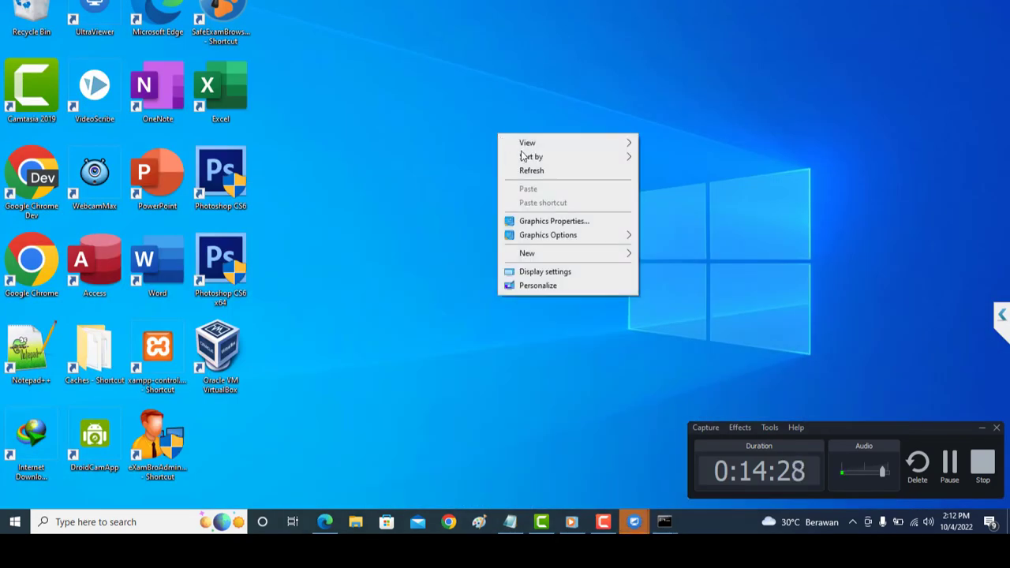
pyautogui.click(526, 170)
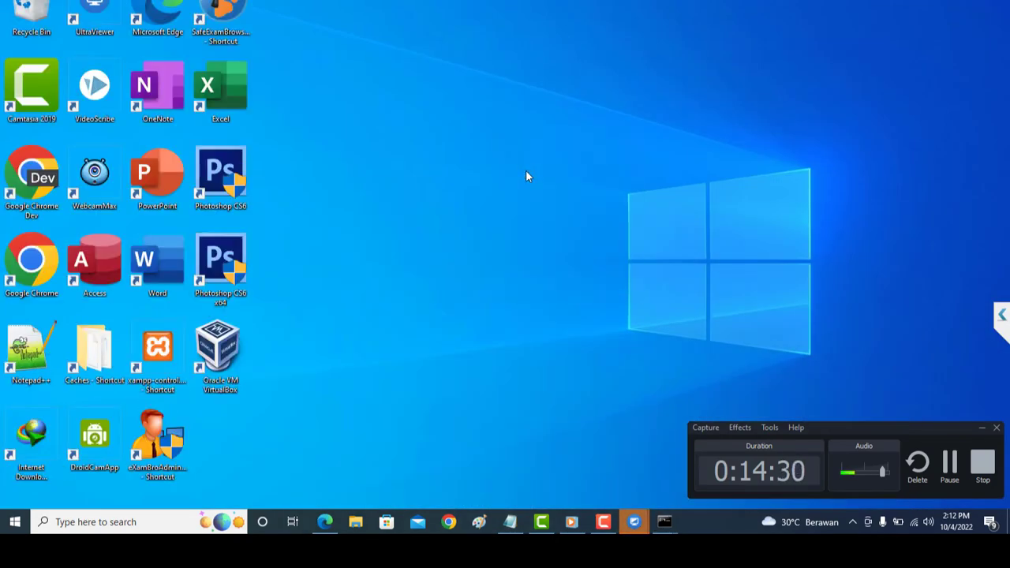
pyautogui.rightClick(527, 172)
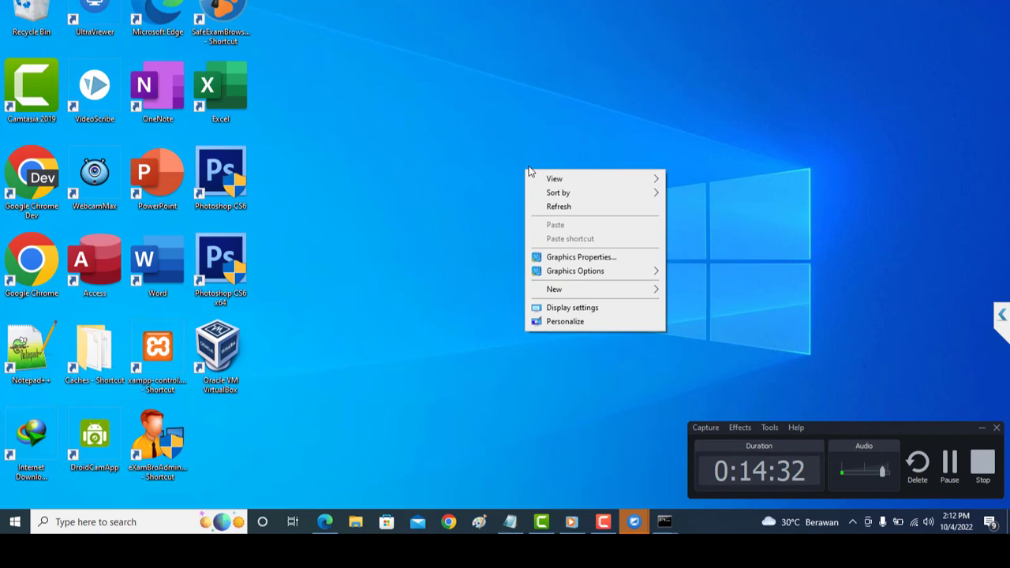
pyautogui.click(568, 208)
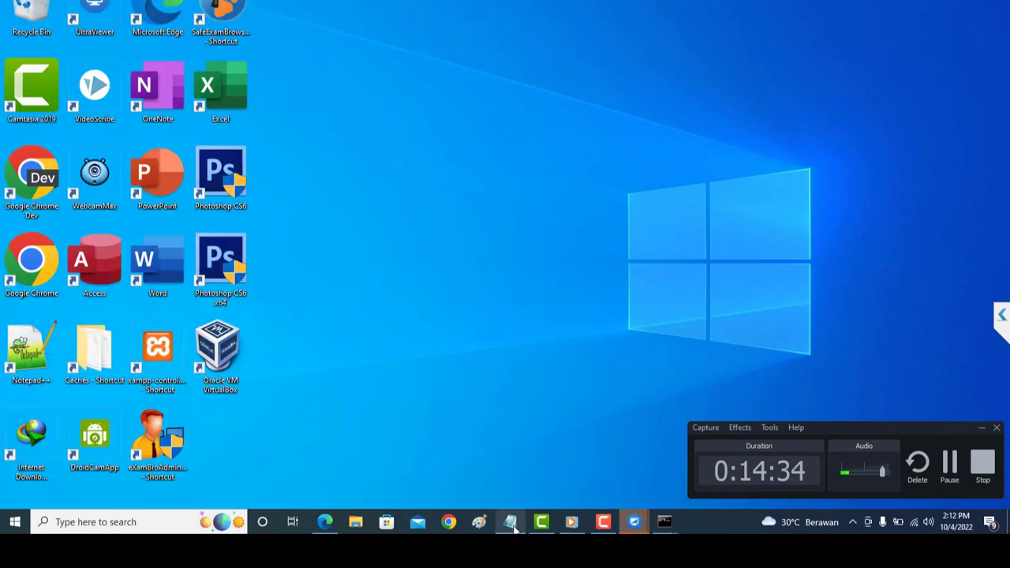
pyautogui.click(510, 522)
pyautogui.click(511, 523)
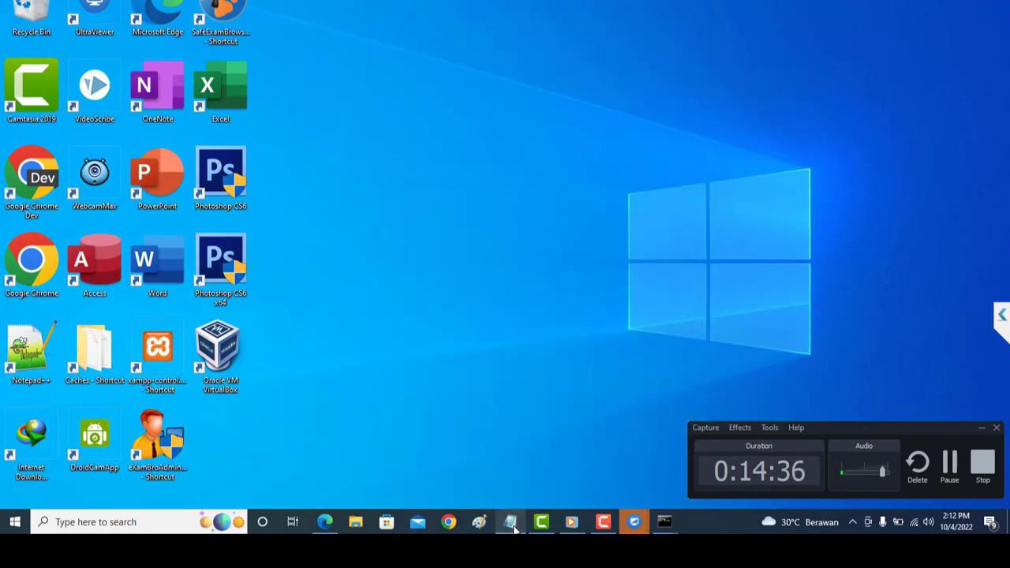
pyautogui.moveTo(640, 525)
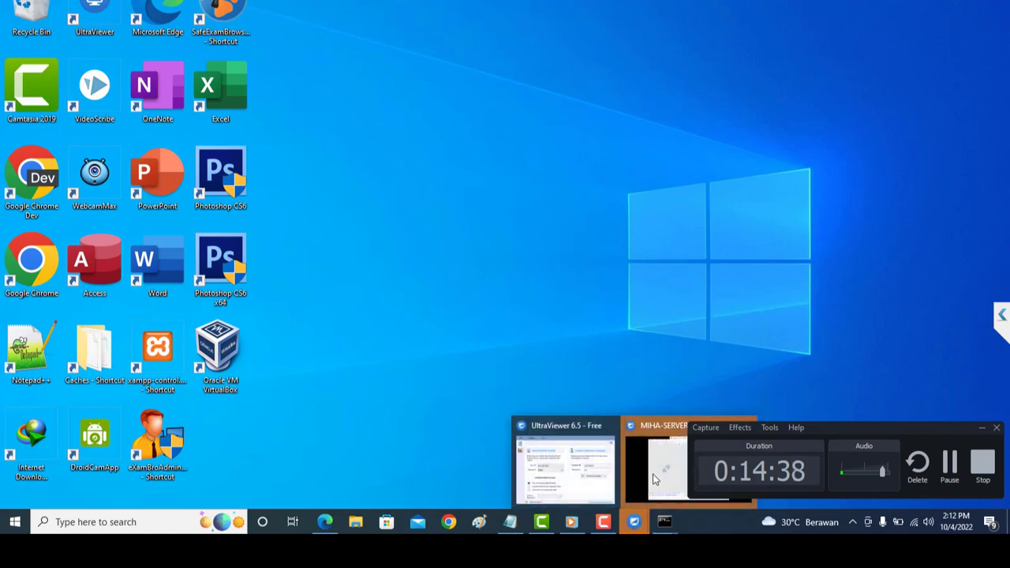
pyautogui.click(648, 472)
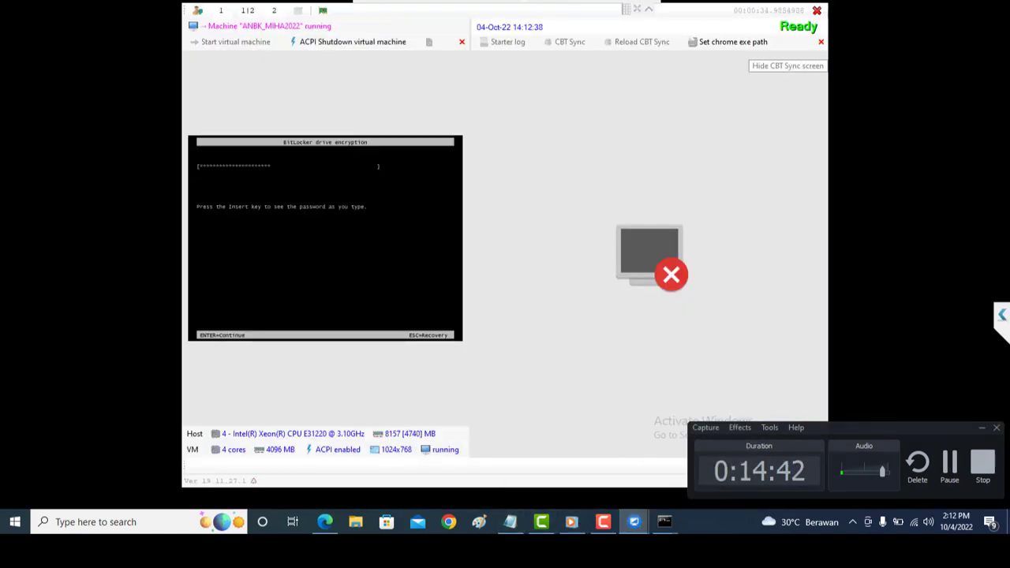
pyautogui.click(922, 1)
# Refresh the desktop twice more and open File Explorer at Quick access.
pyautogui.rightClick(462, 154)
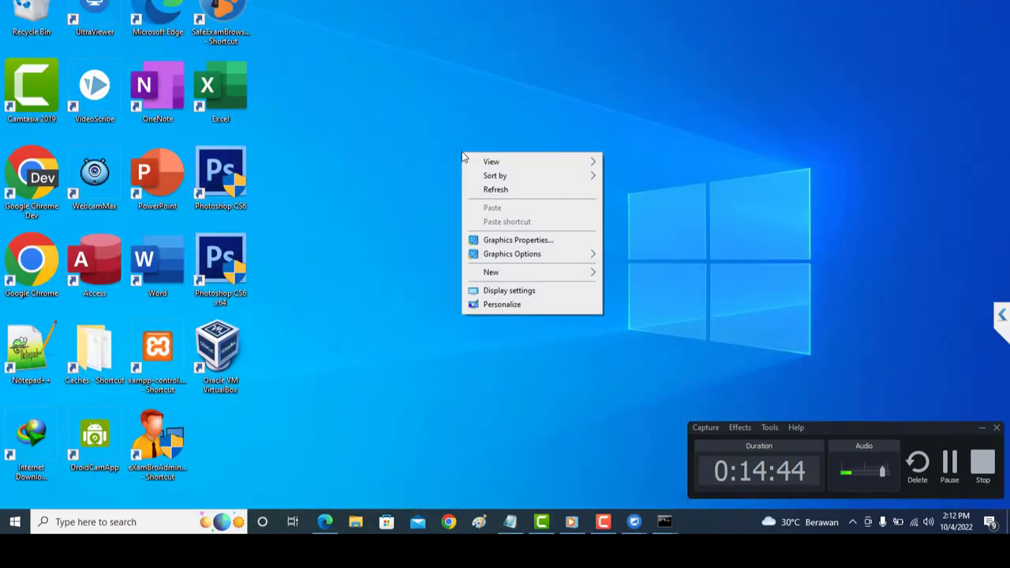
pyautogui.click(507, 191)
pyautogui.rightClick(476, 130)
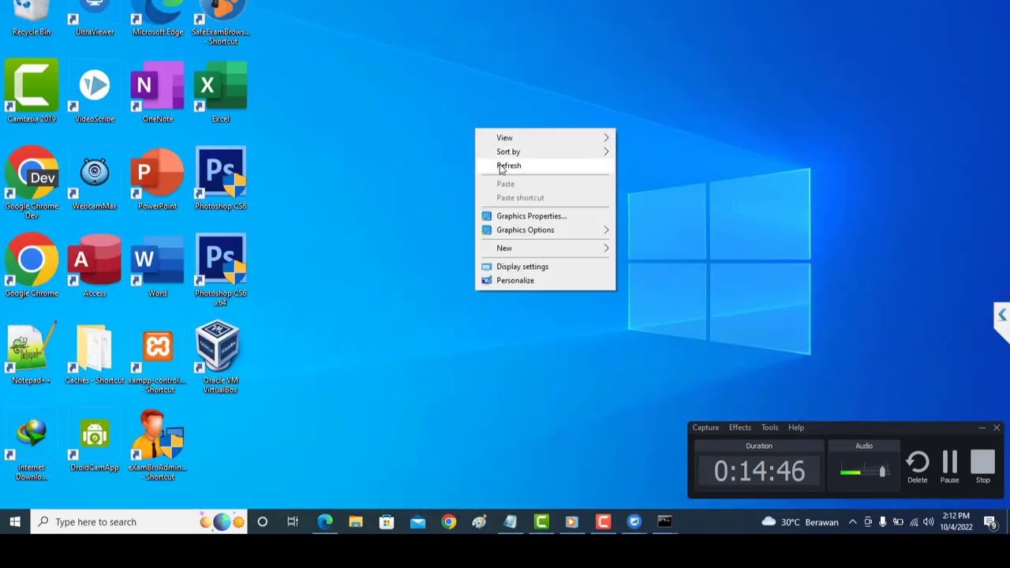
pyautogui.click(501, 168)
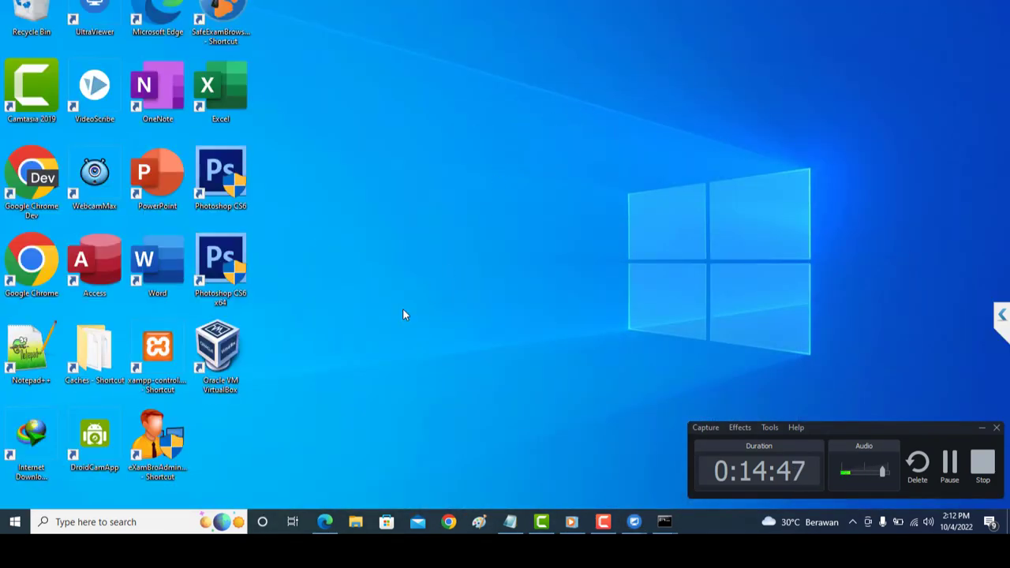
pyautogui.click(355, 522)
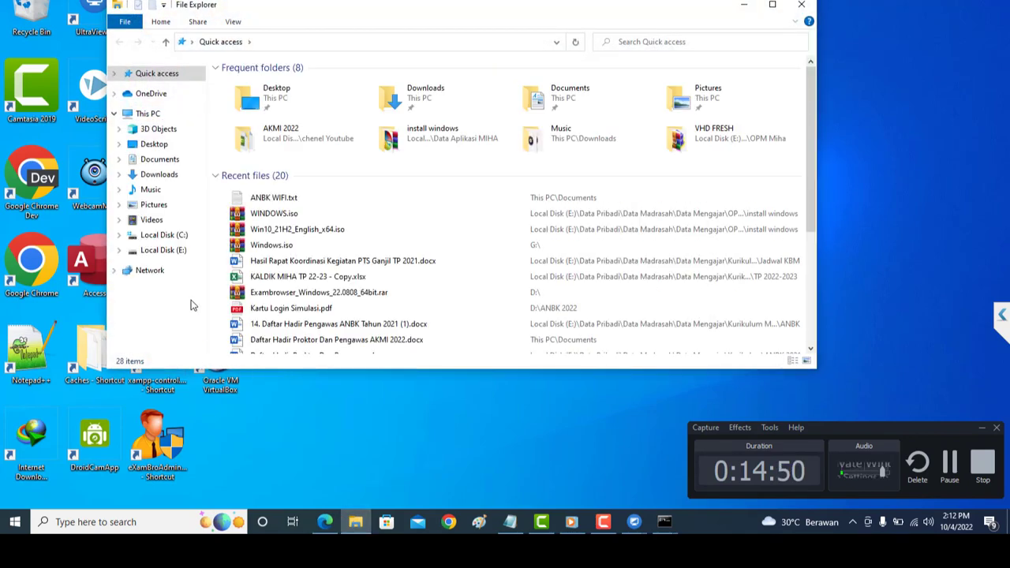
# Open the Data Pribadi folder on Local Disk (E:).
pyautogui.click(177, 250)
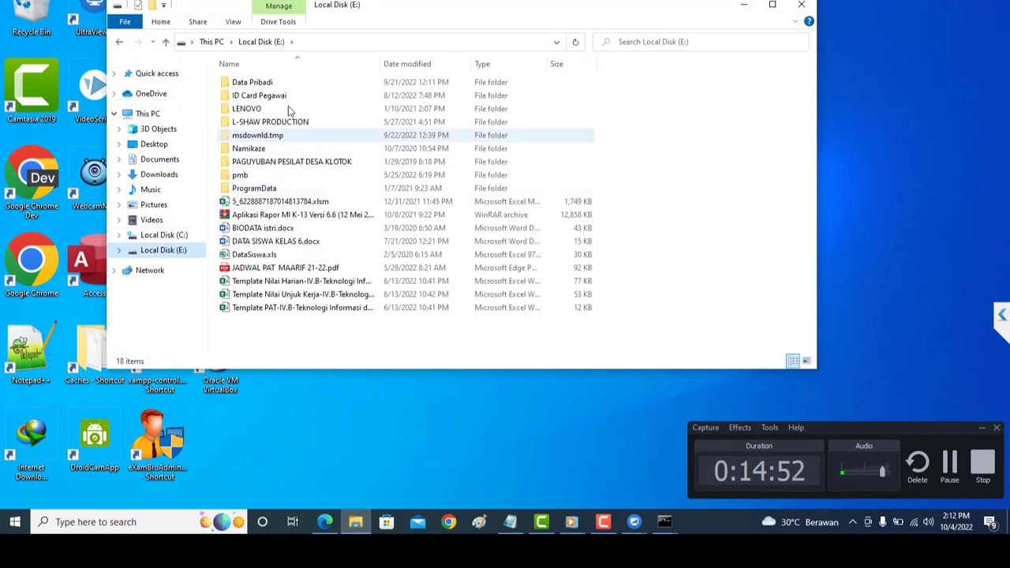
pyautogui.doubleClick(299, 84)
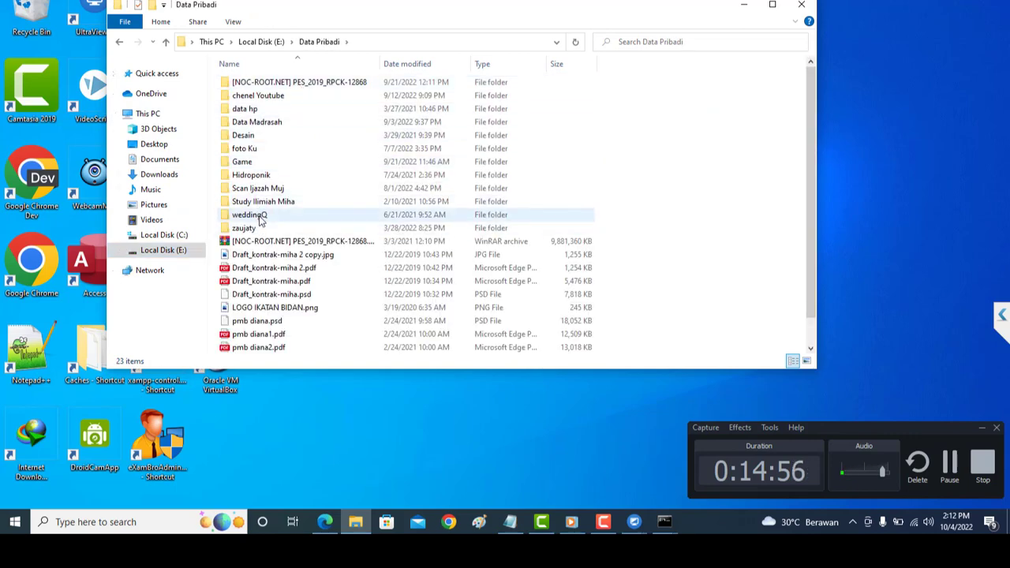
pyautogui.click(175, 237)
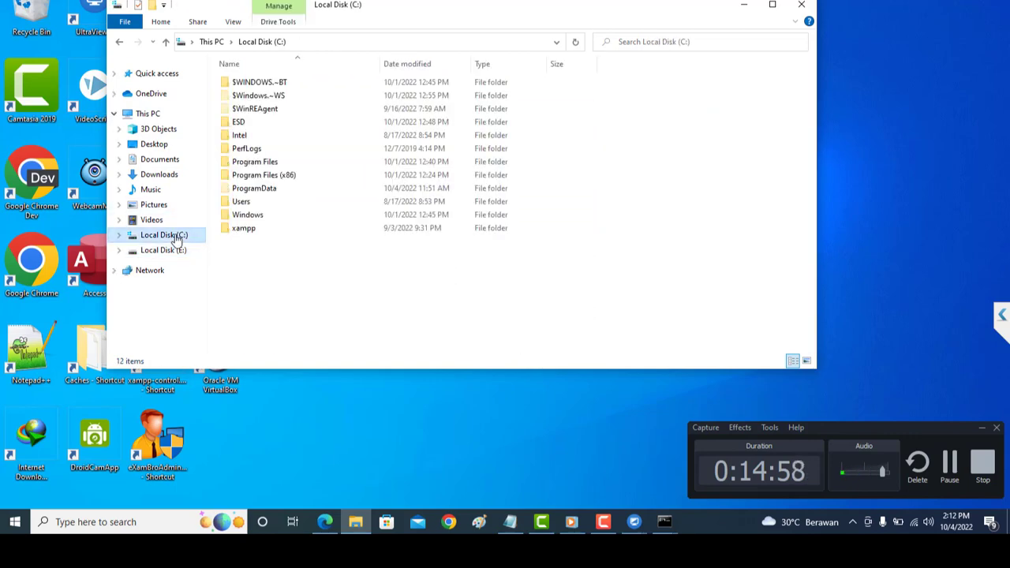
pyautogui.click(174, 250)
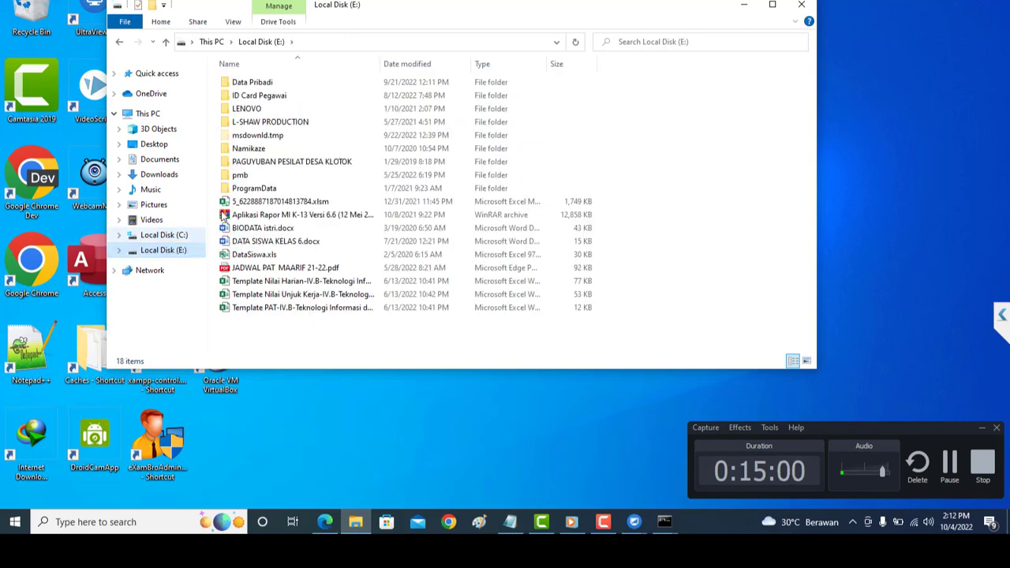
pyautogui.click(330, 84)
pyautogui.doubleClick(330, 83)
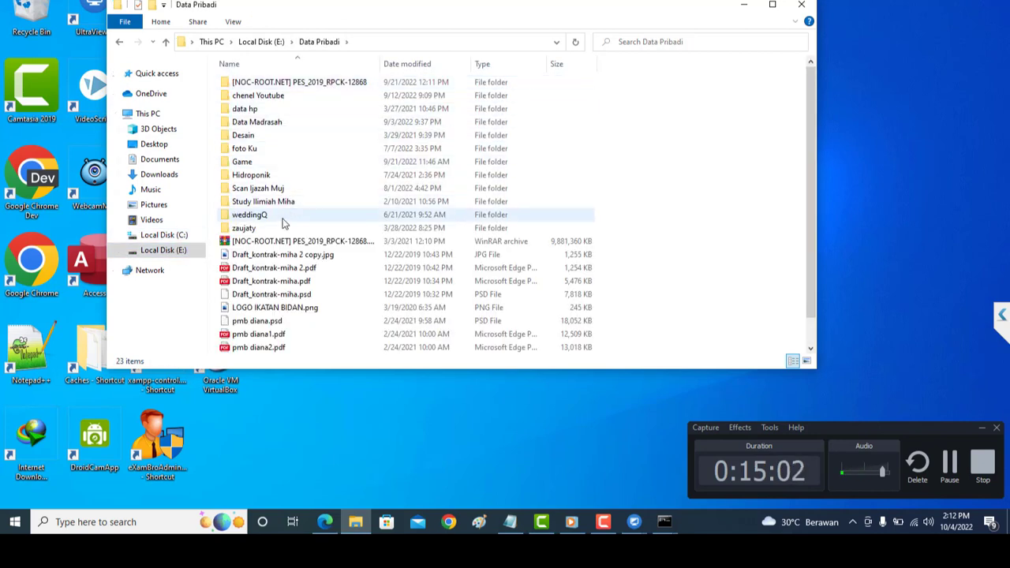
# Go through Data Madrasah, Data Mengajar and OPM Miha into VHD FRESH, review its parts, then close Explorer.
pyautogui.doubleClick(300, 122)
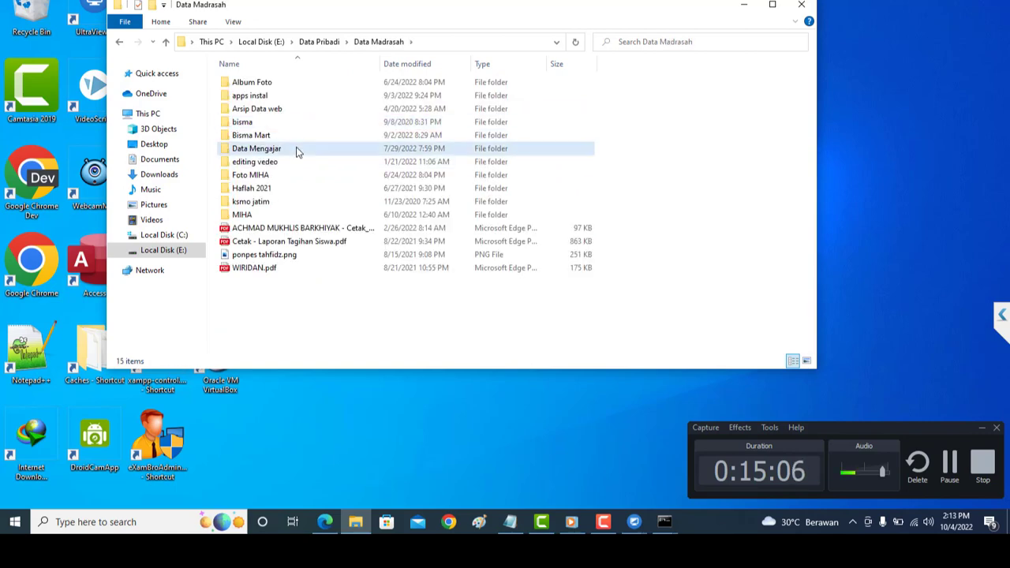
pyautogui.doubleClick(298, 150)
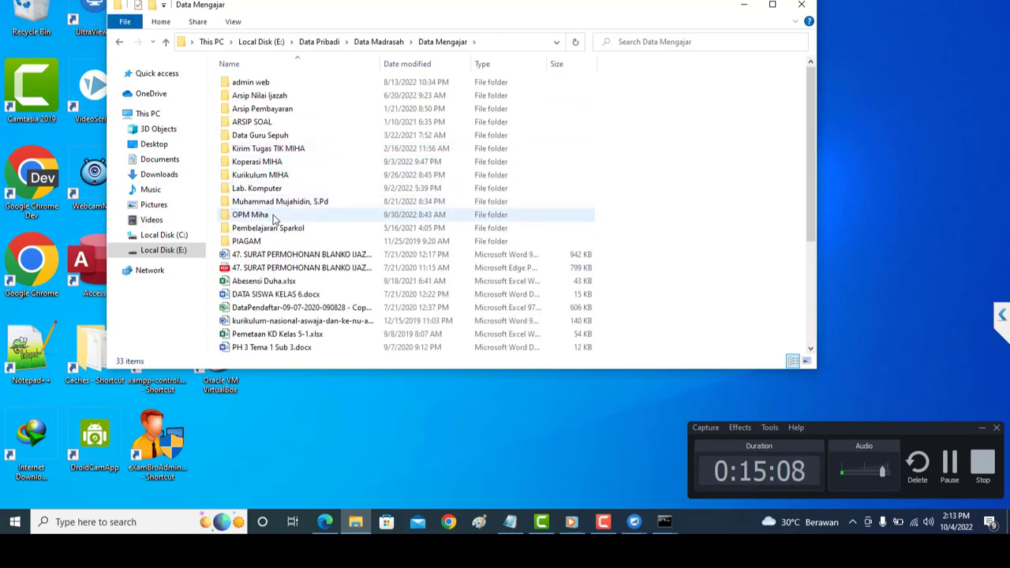
pyautogui.doubleClick(274, 215)
pyautogui.doubleClick(312, 135)
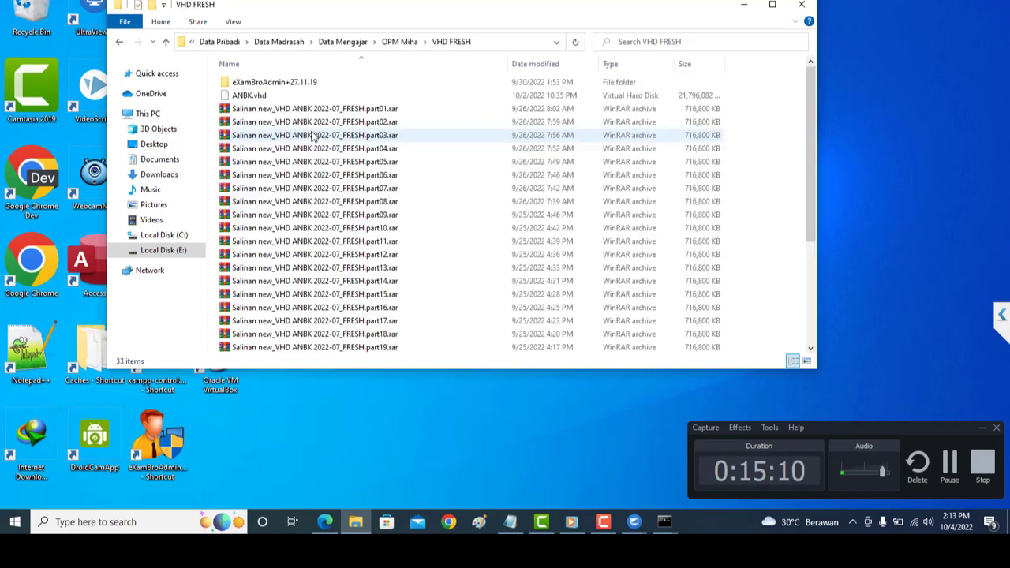
pyautogui.scroll(-4, 395, 173)
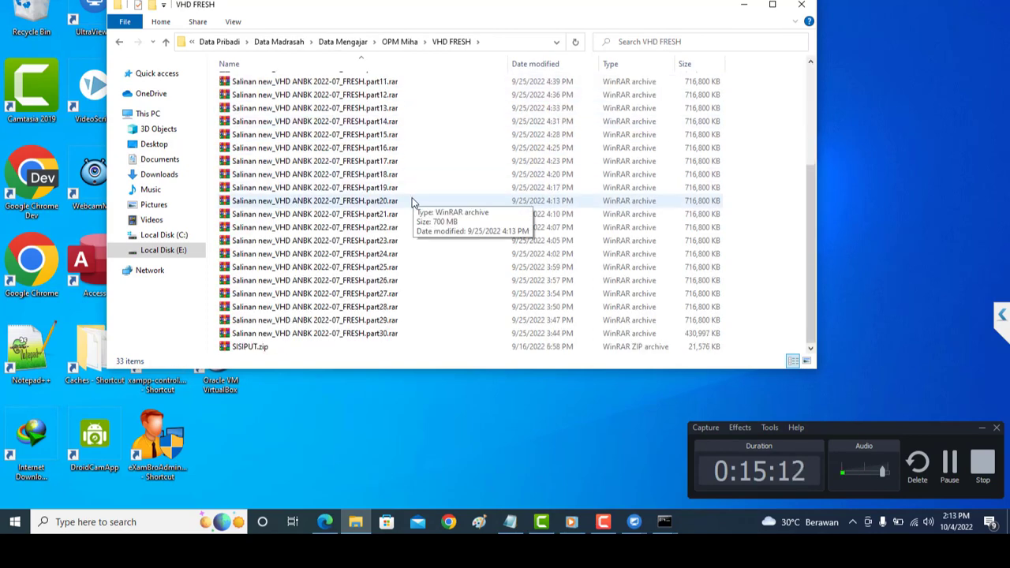
pyautogui.click(802, 5)
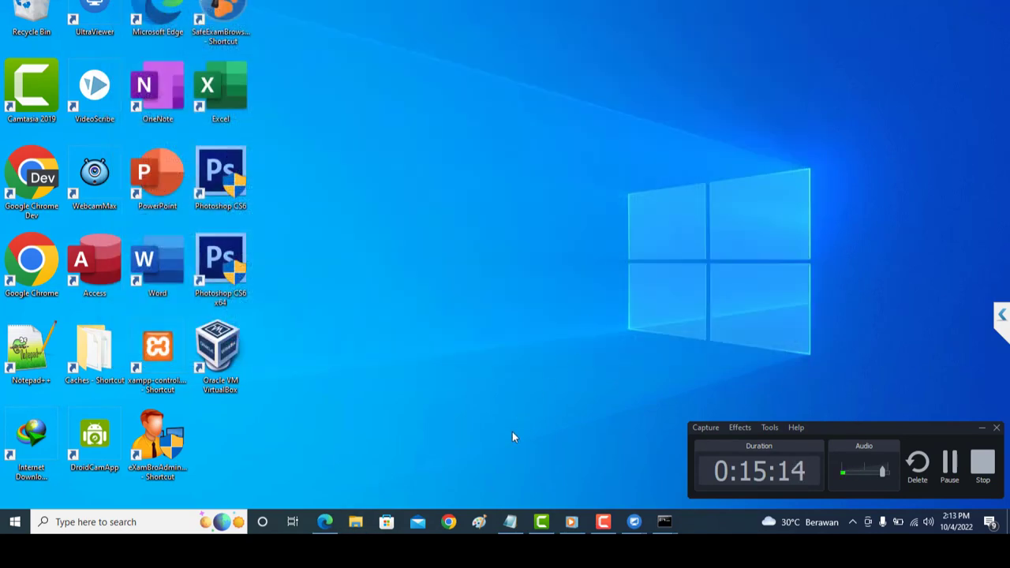
# Load the ANBK portal at anbk.kemdikbud.go.id in Chrome.
pyautogui.click(450, 522)
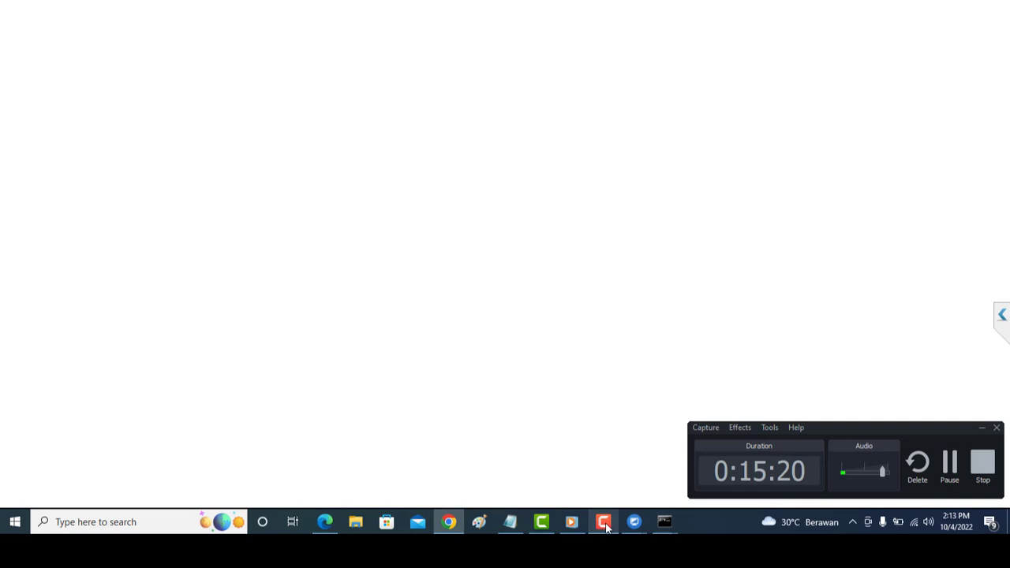
pyautogui.moveTo(632, 524)
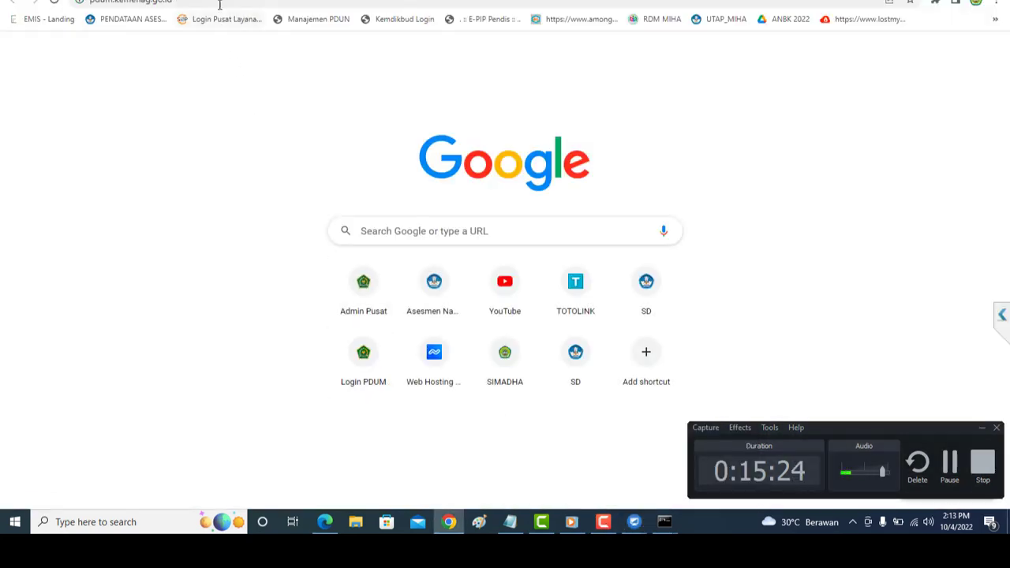
pyautogui.click(221, 3)
pyautogui.write('anbk')
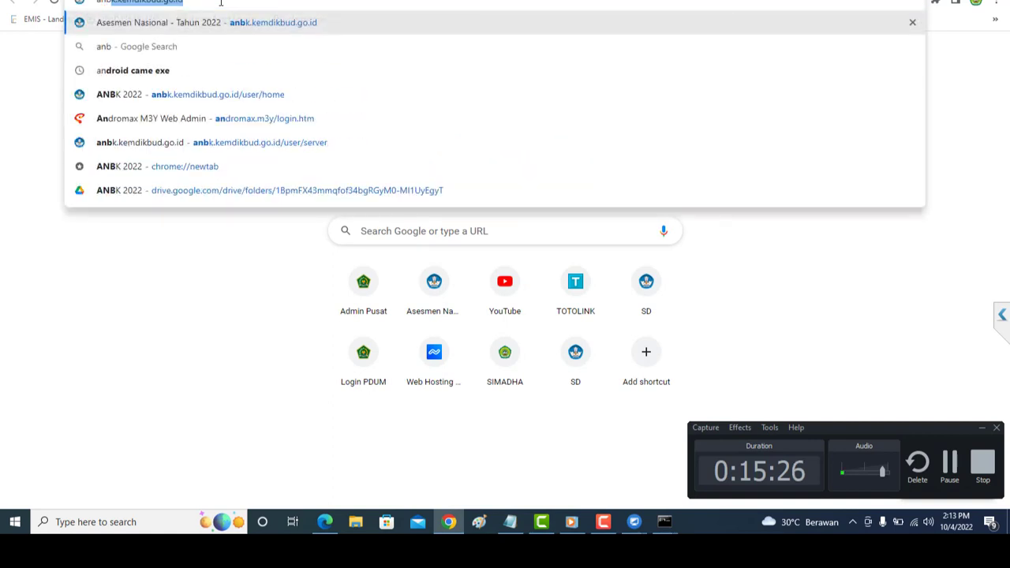
pyautogui.press('Right')
pyautogui.press('Return')
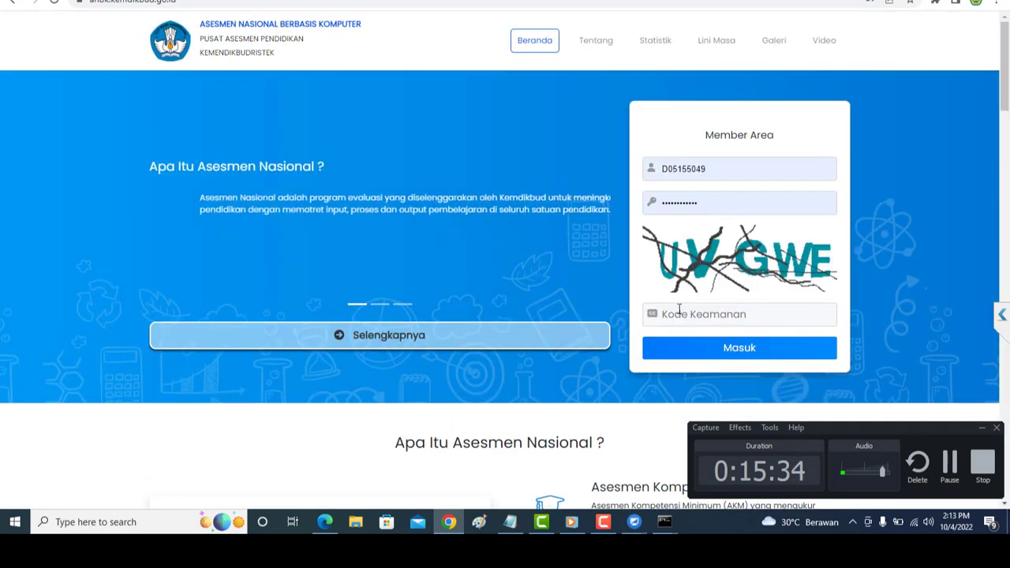
# Enter the captcha security code and submit the login with Masuk.
pyautogui.click(676, 315)
pyautogui.write('U')
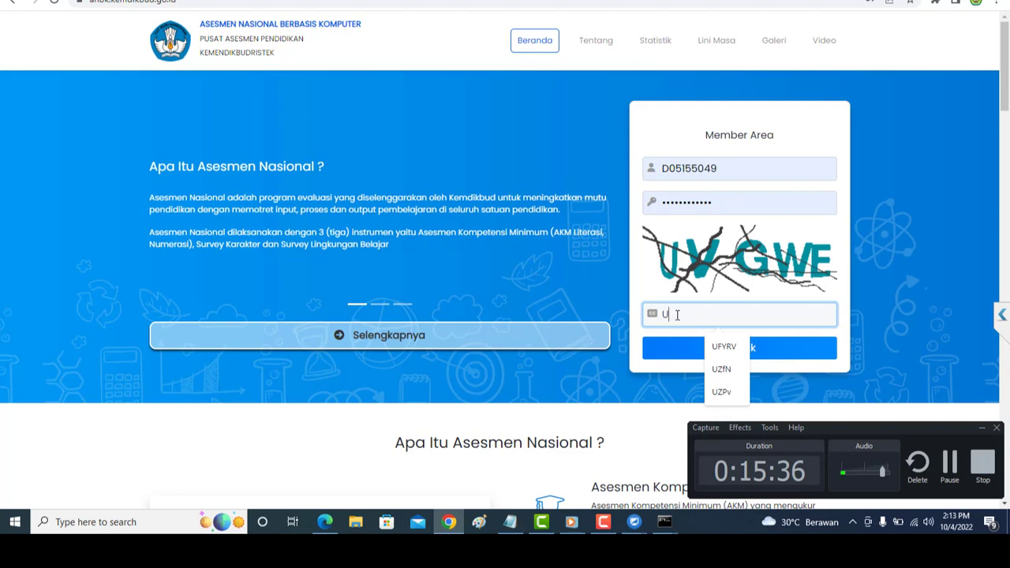
pyautogui.write('VG')
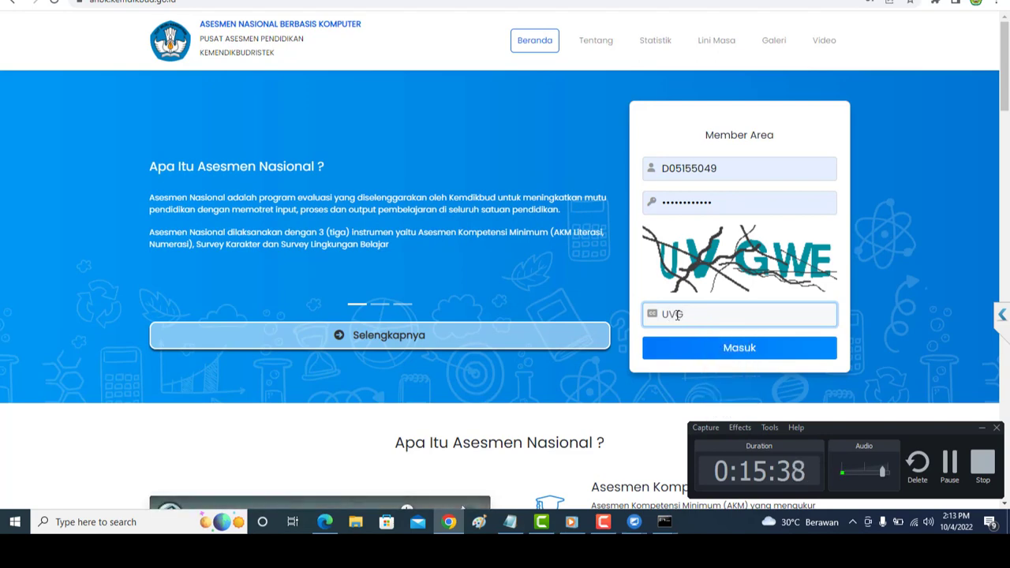
pyautogui.write('W')
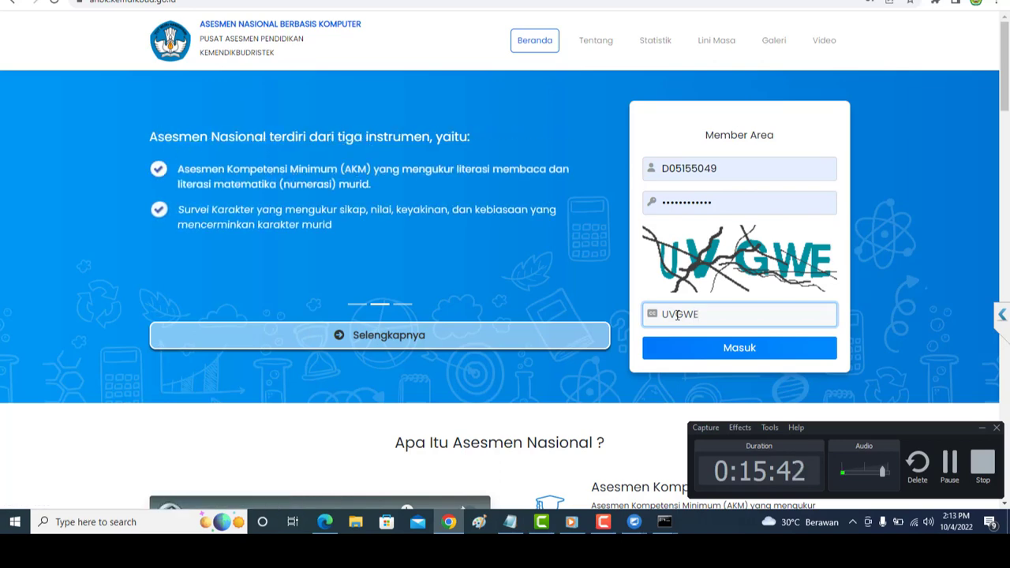
pyautogui.write('E')
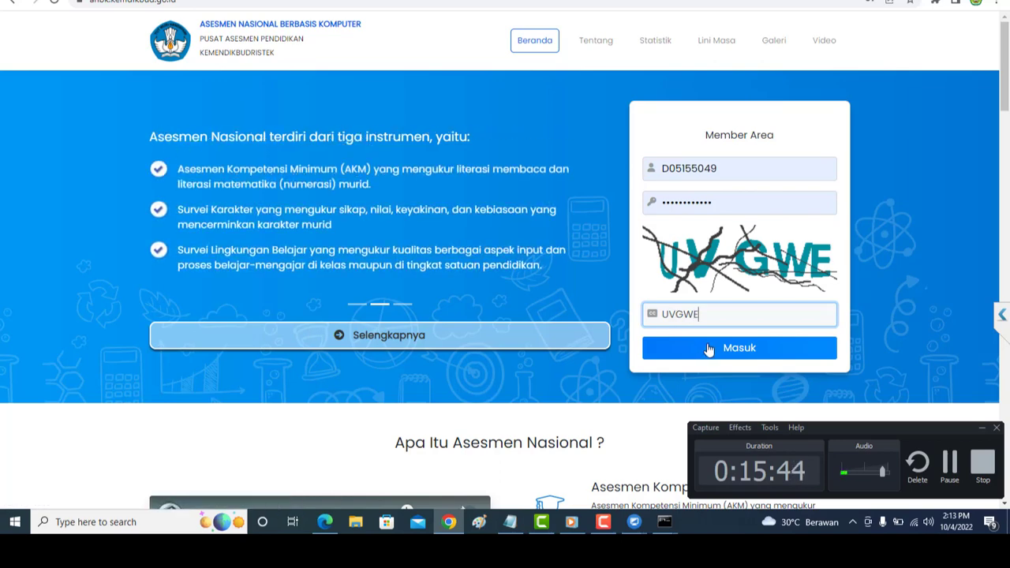
pyautogui.click(708, 350)
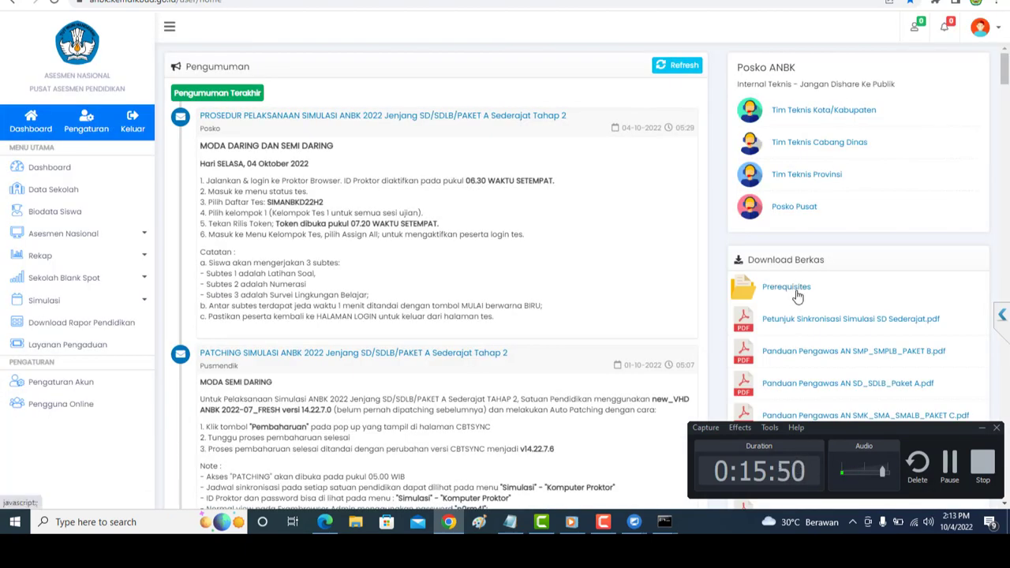
# Download Exambrowser_Windows_22.0808_64bit.rar from Prerequisites into Downloads\Compressed, then bring up eXamBrowser Admin.
pyautogui.click(792, 287)
pyautogui.scroll(-2, 956, 315)
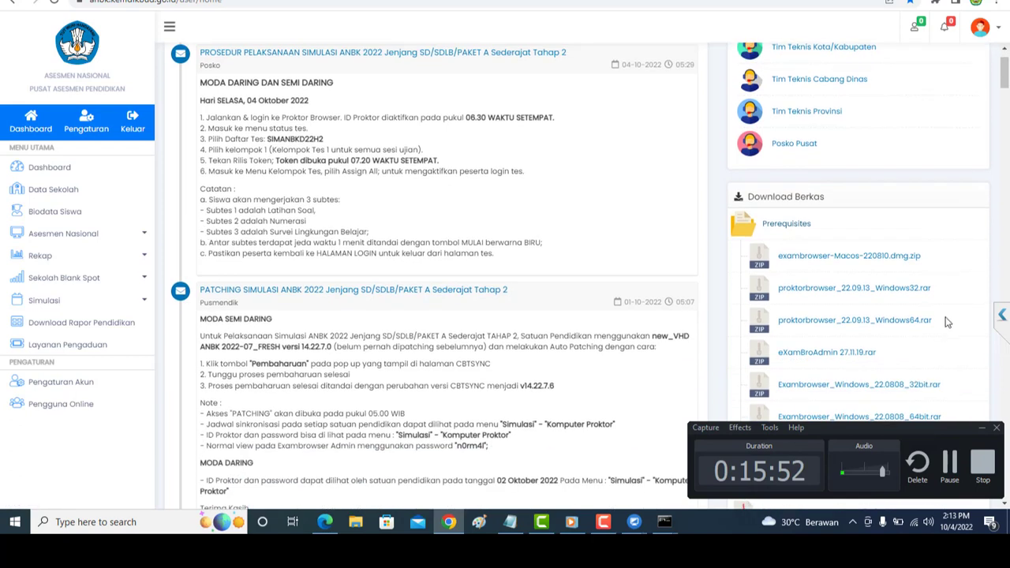
pyautogui.scroll(-1, 909, 326)
pyautogui.scroll(-2, 909, 326)
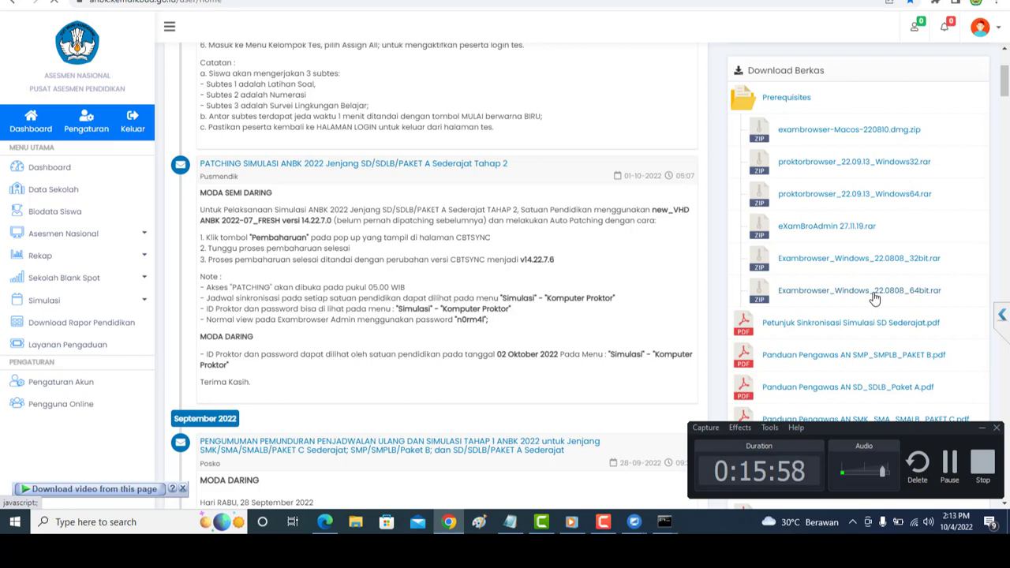
pyautogui.click(874, 298)
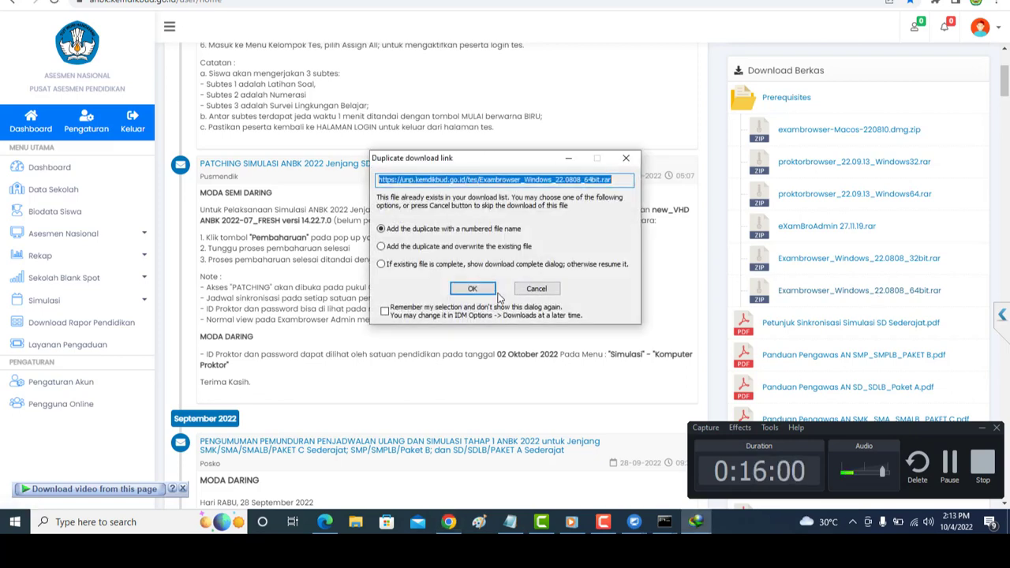
pyautogui.click(472, 289)
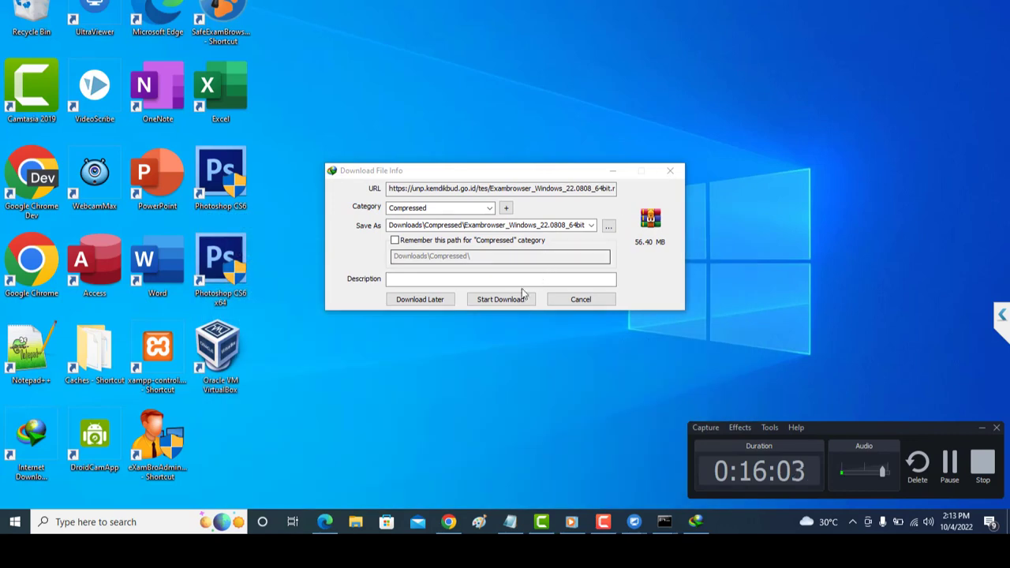
pyautogui.click(517, 298)
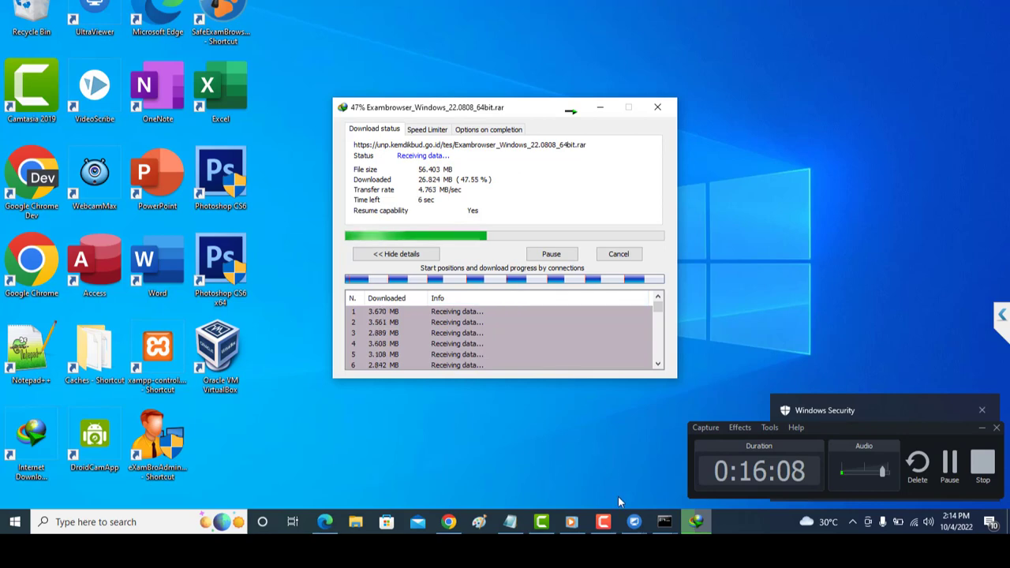
pyautogui.click(633, 524)
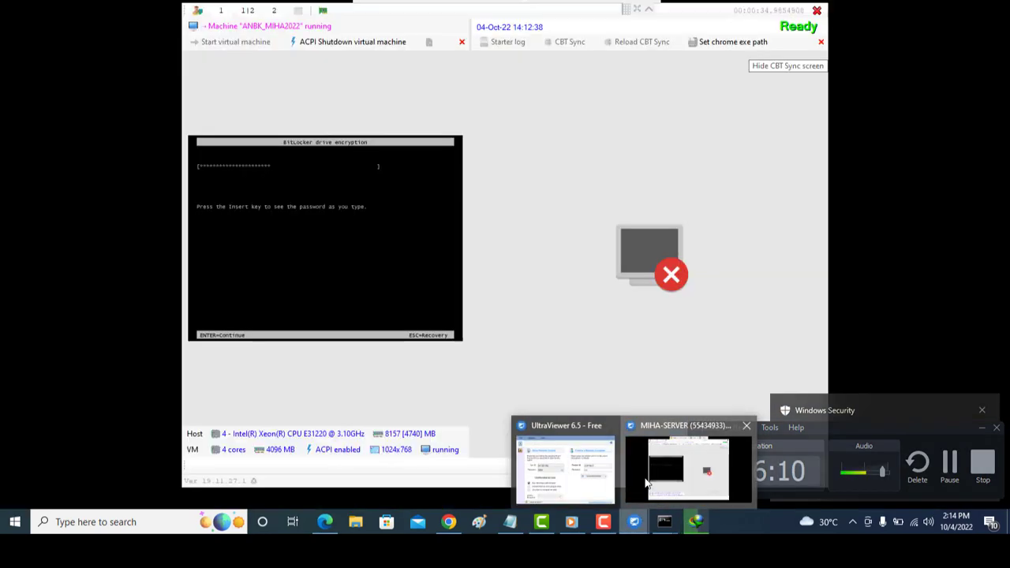
pyautogui.click(645, 484)
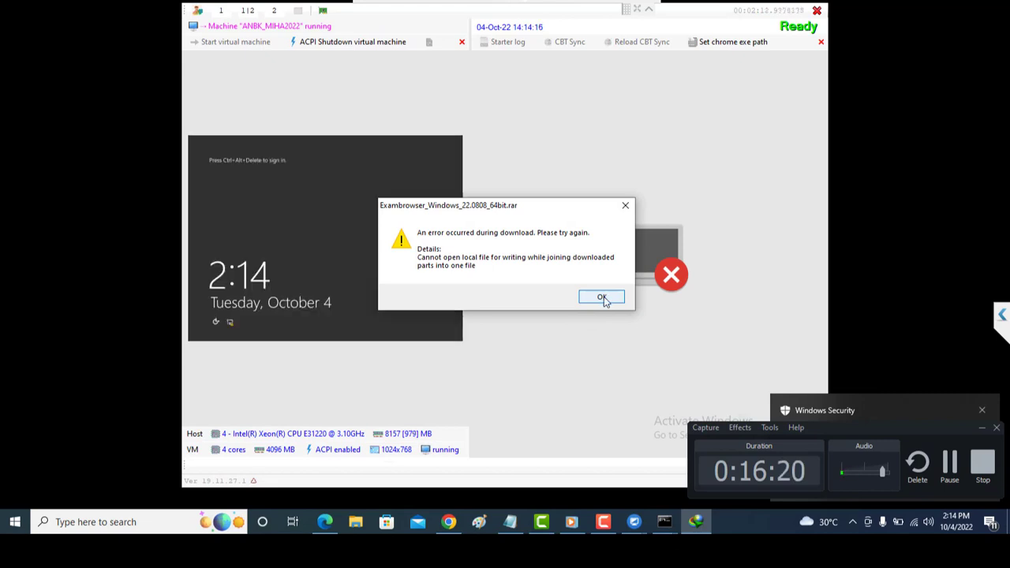
# Dismiss the download error, minimize UltraViewer and Chrome to reveal the desktop, then launch File Explorer.
pyautogui.click(602, 298)
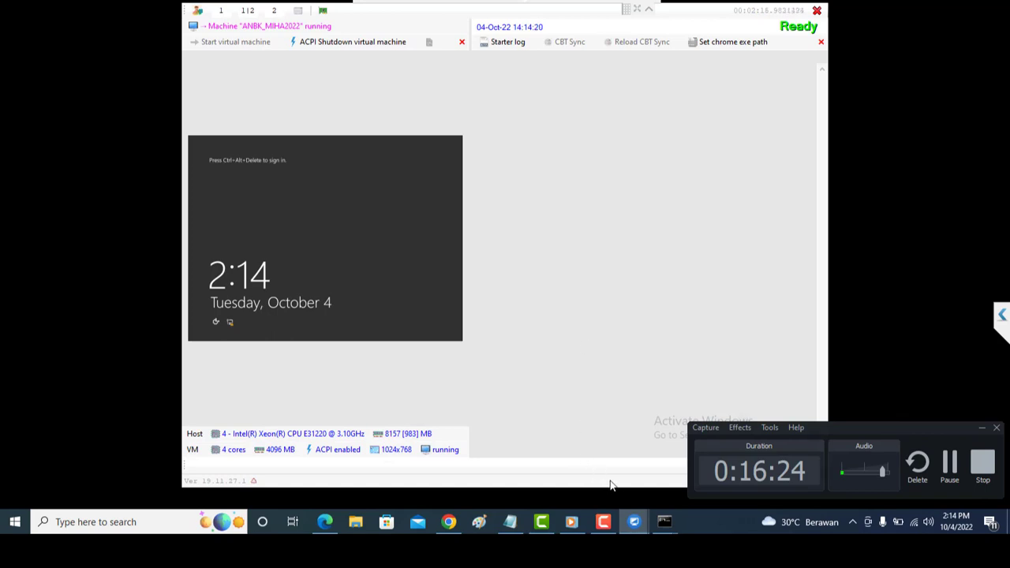
pyautogui.moveTo(635, 521)
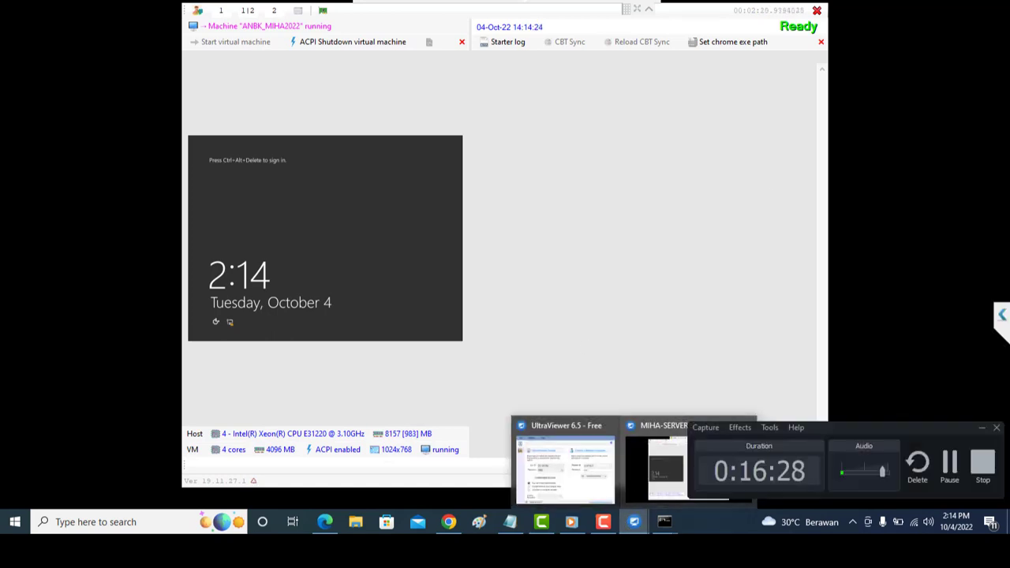
pyautogui.click(908, 1)
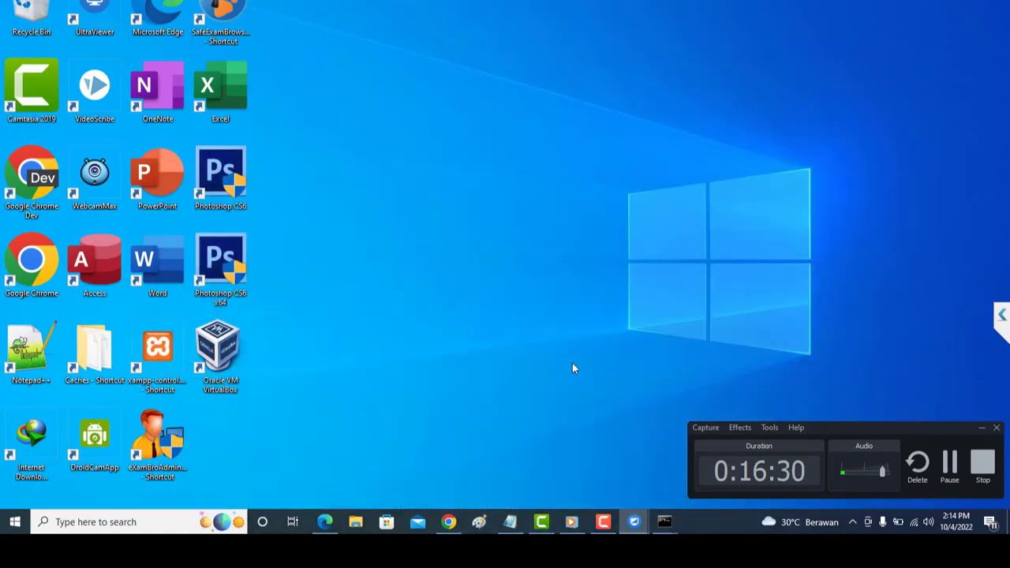
pyautogui.click(454, 525)
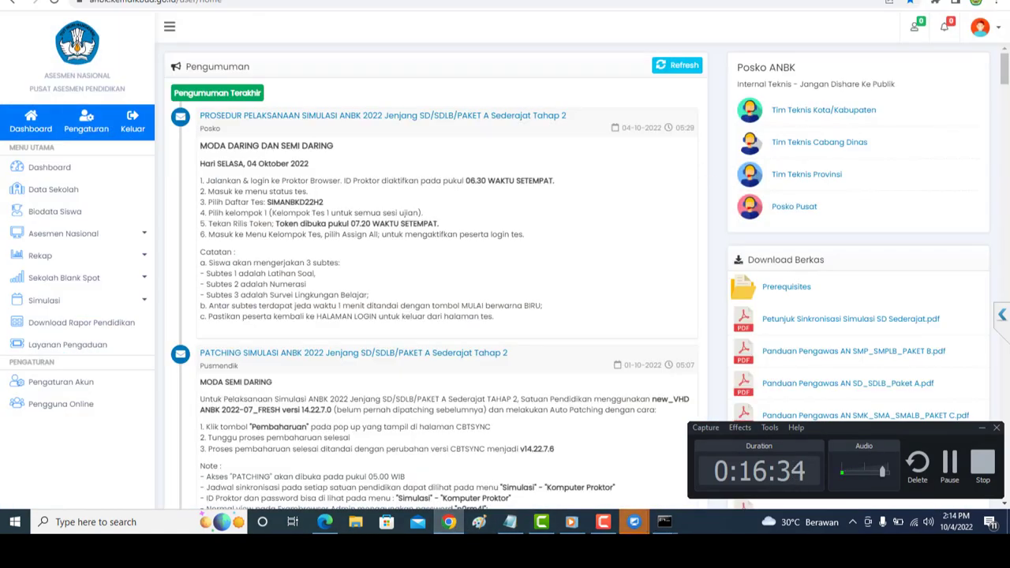
pyautogui.press('super+d')
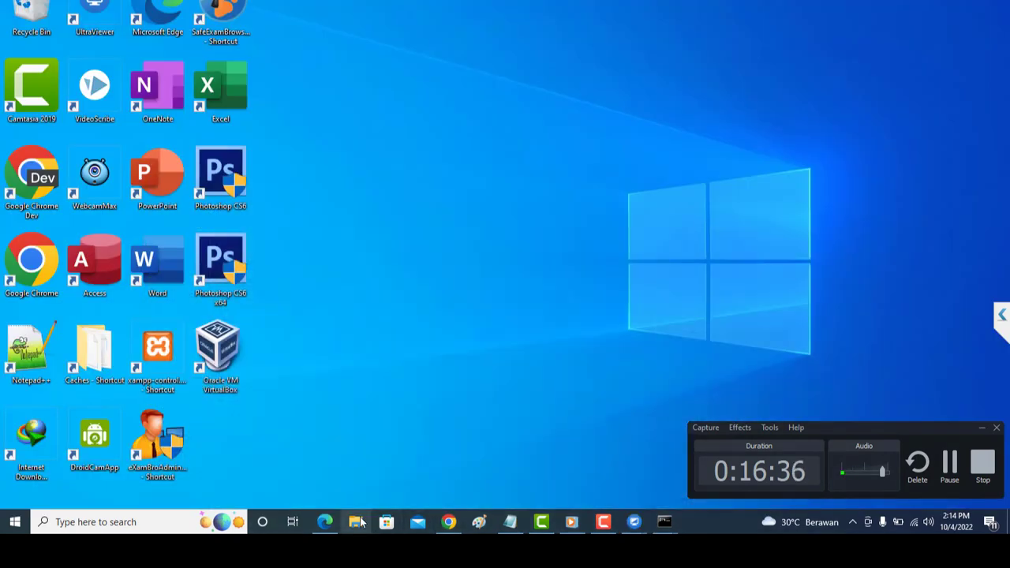
pyautogui.click(360, 525)
# Go to Downloads\Compressed and select the Exambrowser_Windows_22.0808_64bit.rar archive.
pyautogui.click(166, 234)
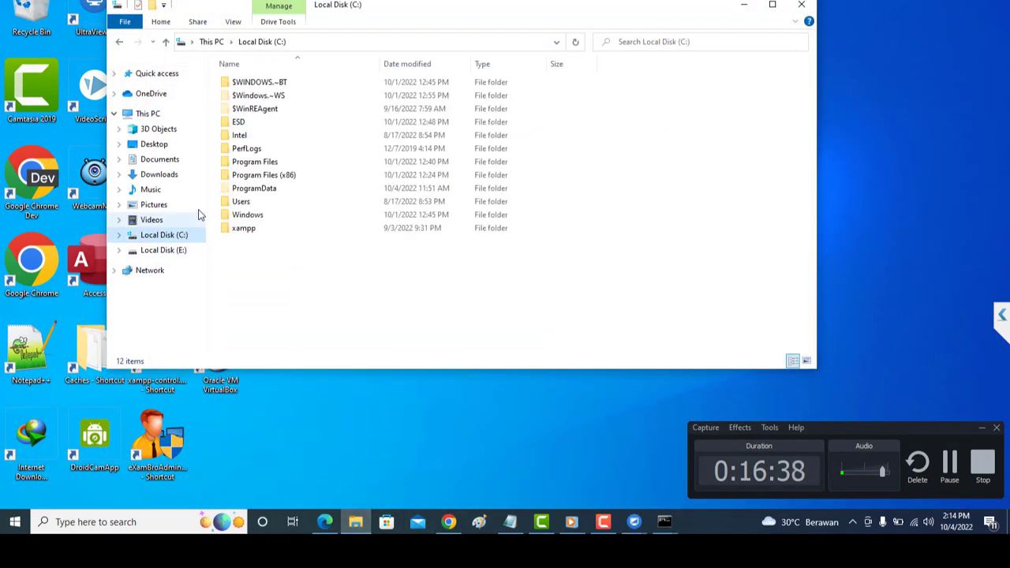
pyautogui.click(189, 159)
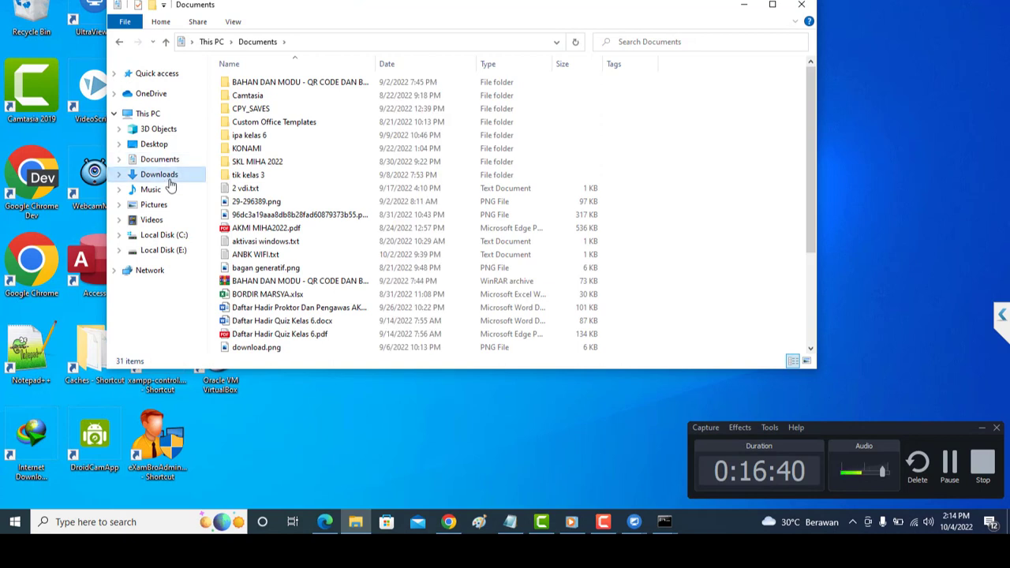
pyautogui.click(169, 180)
pyautogui.doubleClick(325, 176)
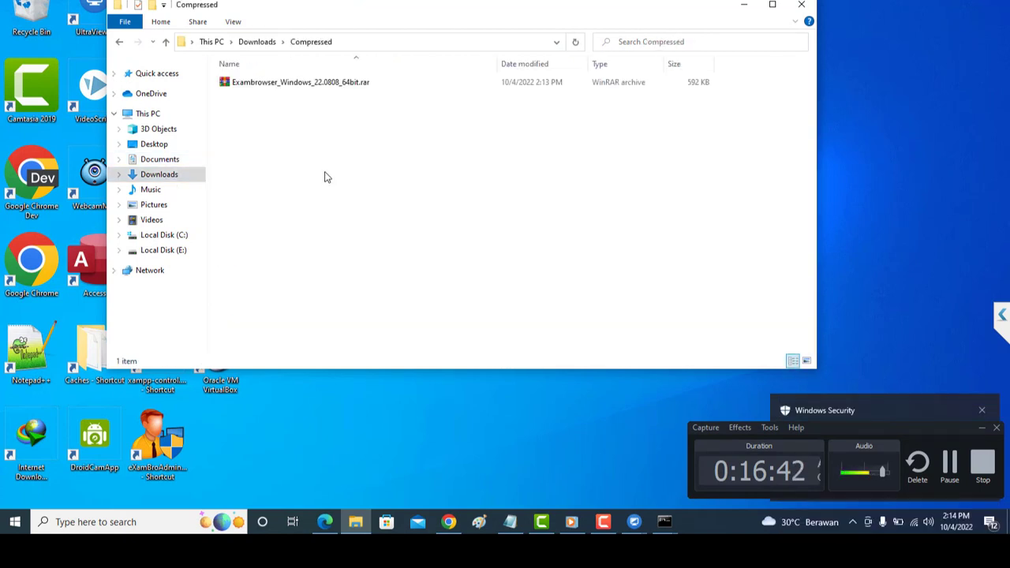
pyautogui.click(363, 88)
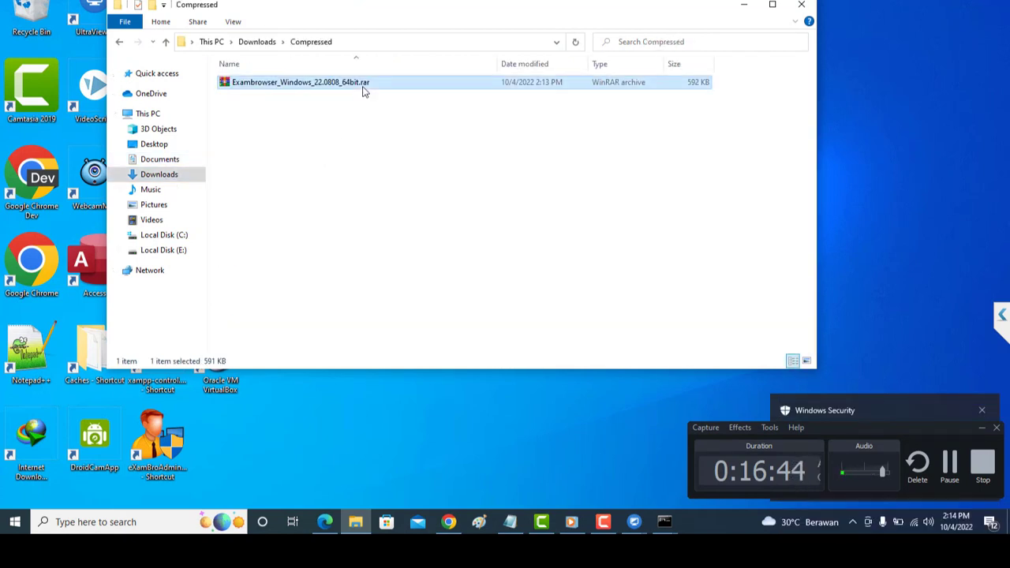
pyautogui.click(141, 522)
# Search 'vi' and open Virus & threat protection in Windows Security.
pyautogui.write('vi')
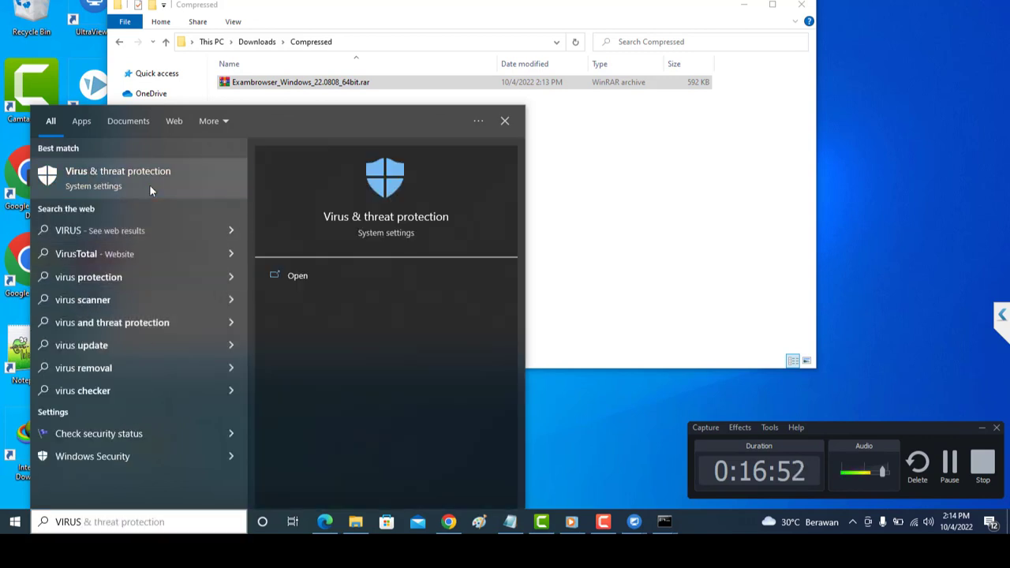
pyautogui.click(149, 184)
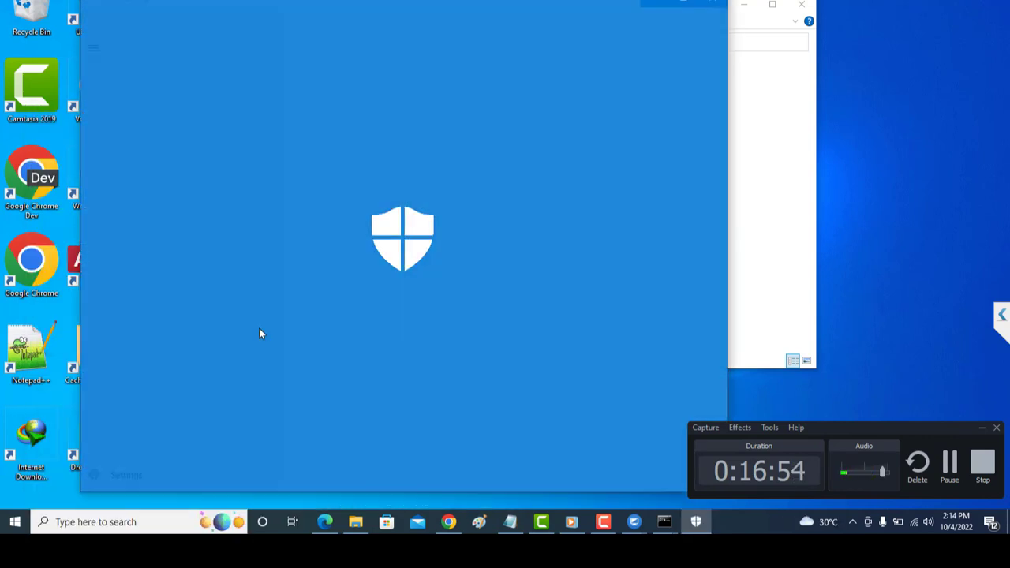
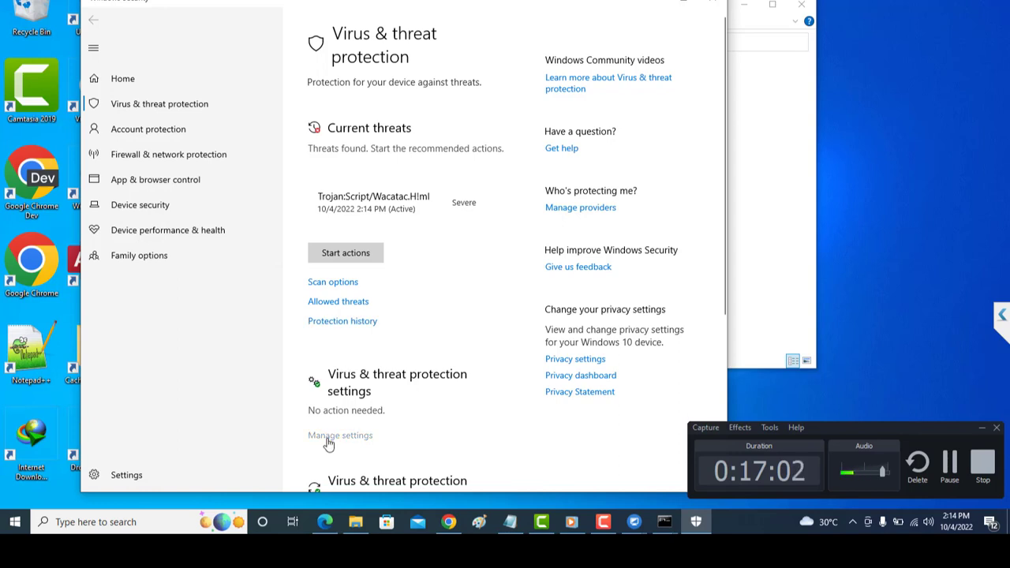
# Turn off Real-time protection in Virus & threat protection settings and close Windows Security.
pyautogui.click(329, 439)
pyautogui.click(335, 224)
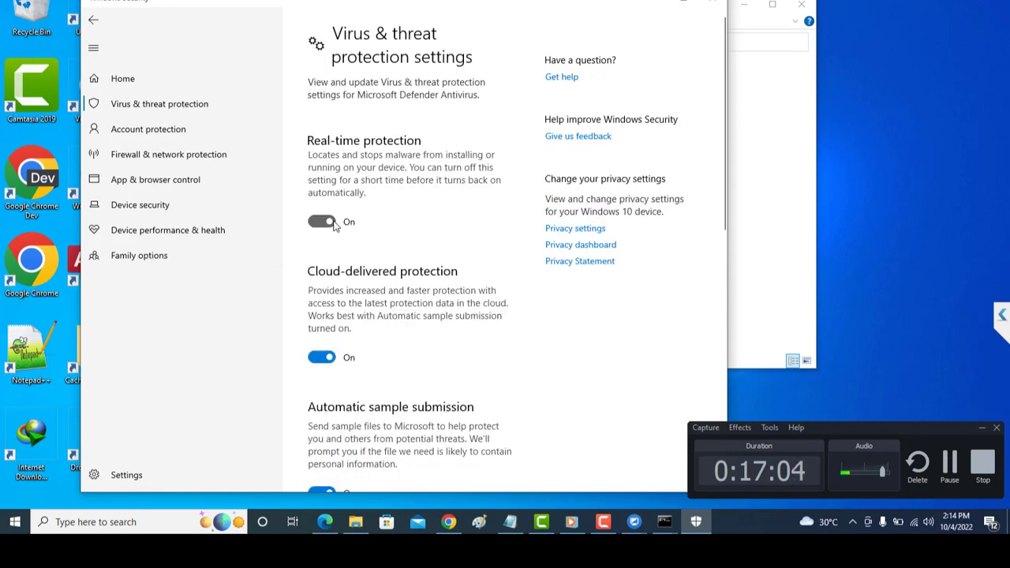
pyautogui.click(715, 4)
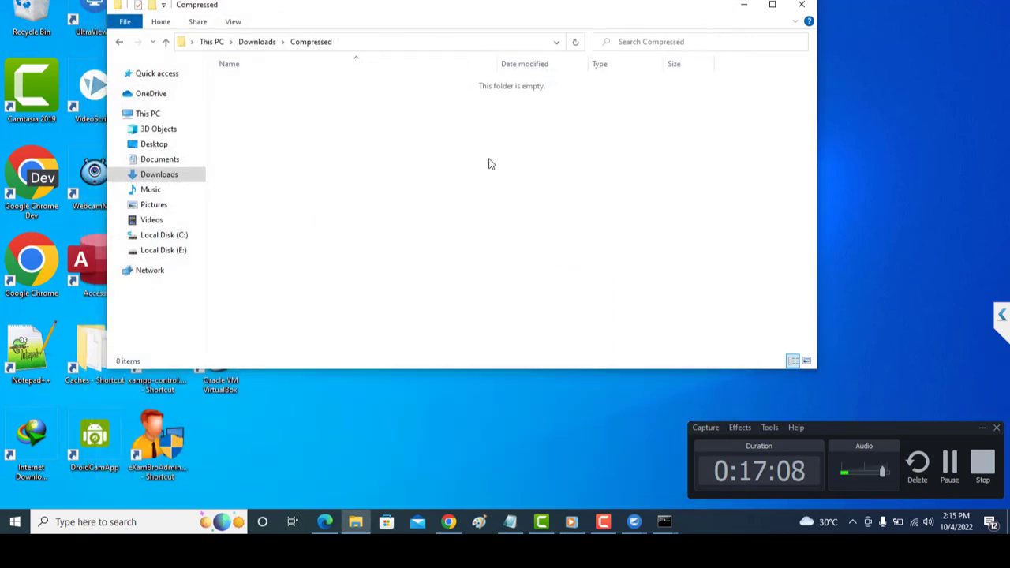
# Open Windows Defender Firewall via search and confirm it is off for private and public networks.
pyautogui.click(109, 521)
pyautogui.write('WI')
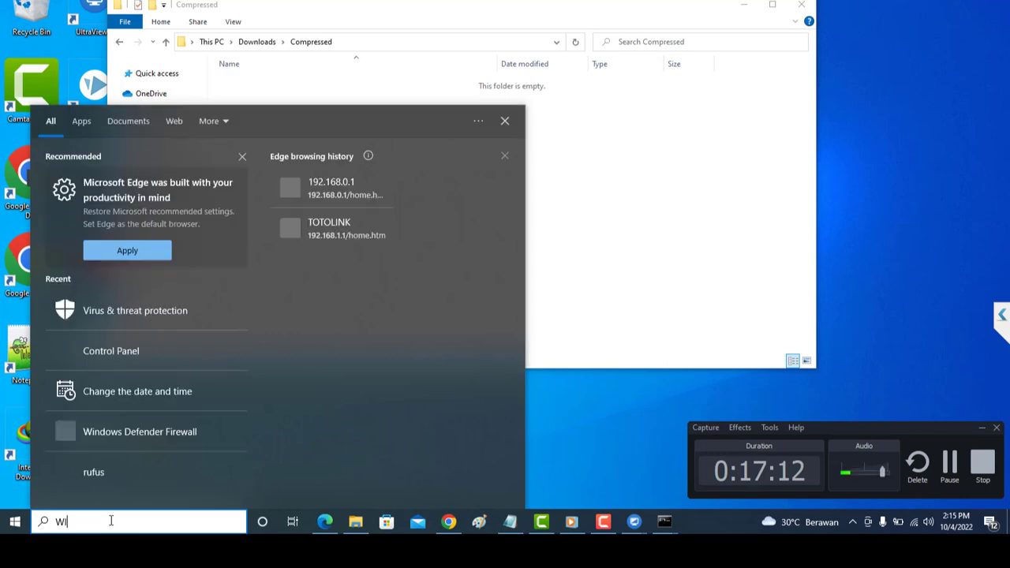
pyautogui.write('NDO')
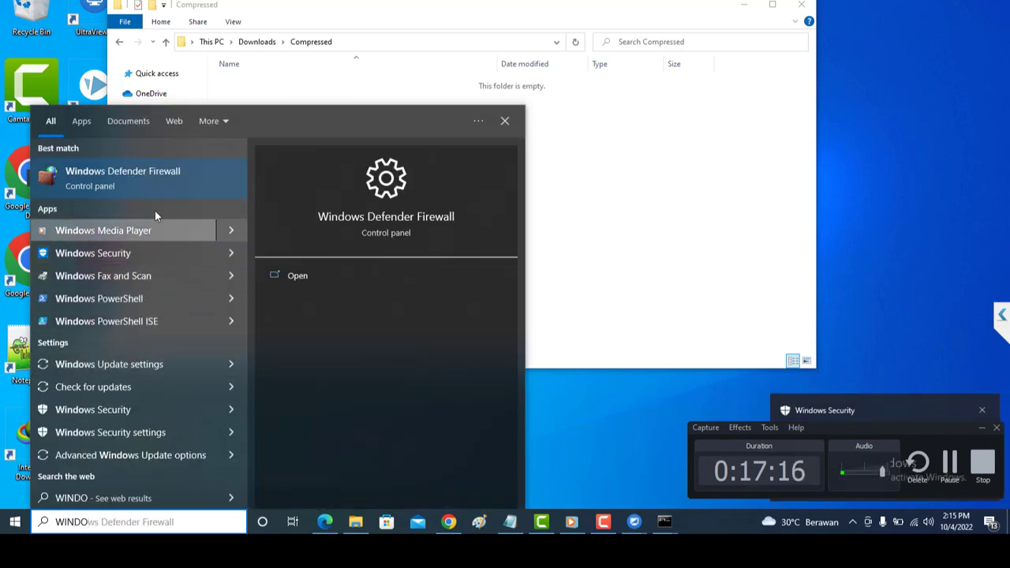
pyautogui.click(162, 187)
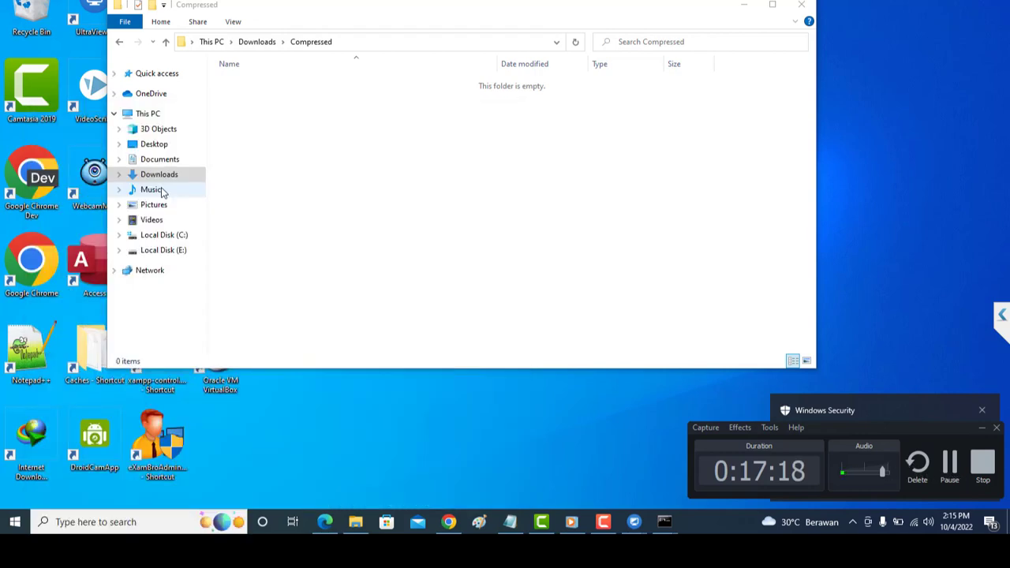
pyautogui.click(803, 4)
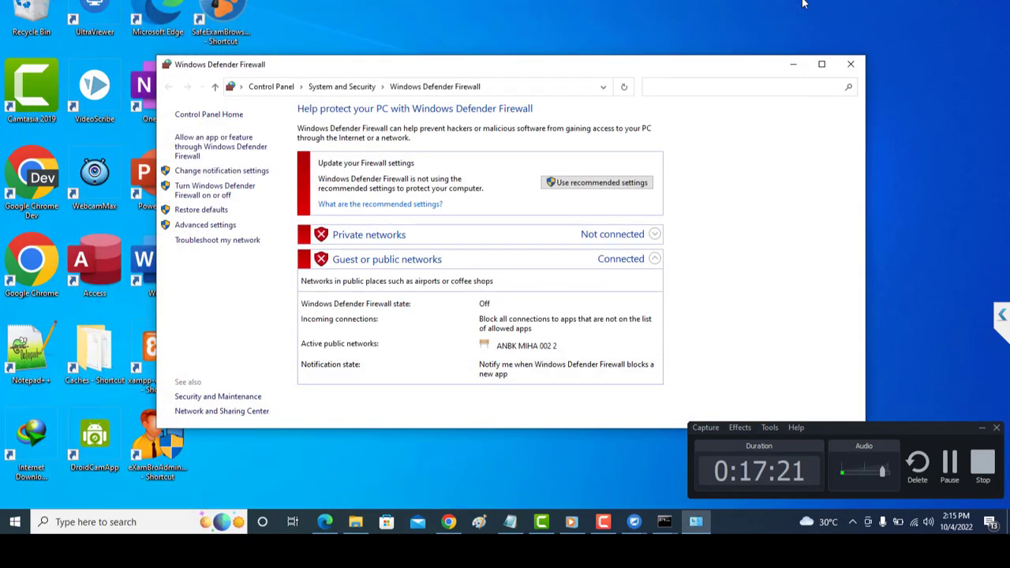
pyautogui.click(226, 194)
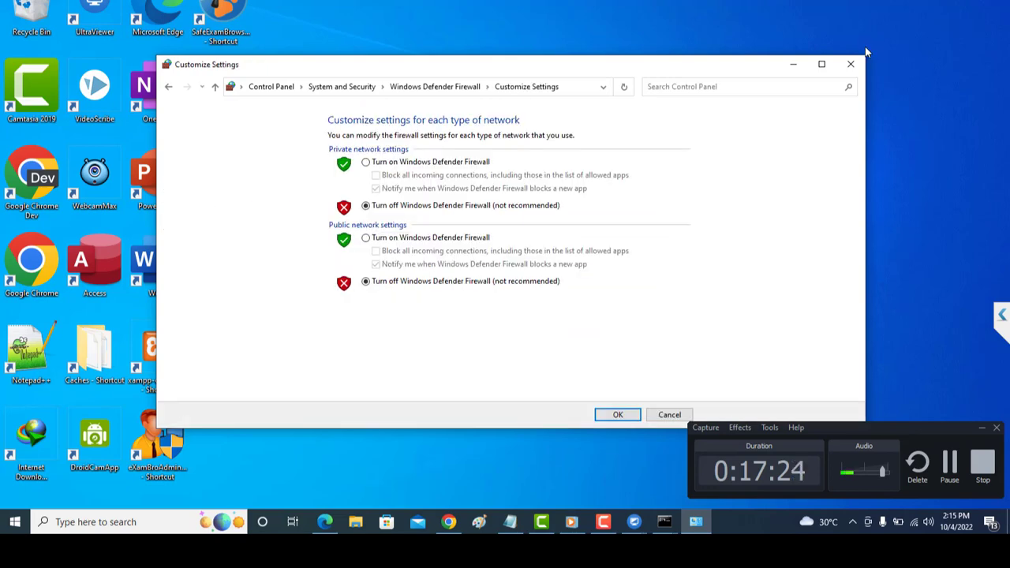
pyautogui.click(851, 64)
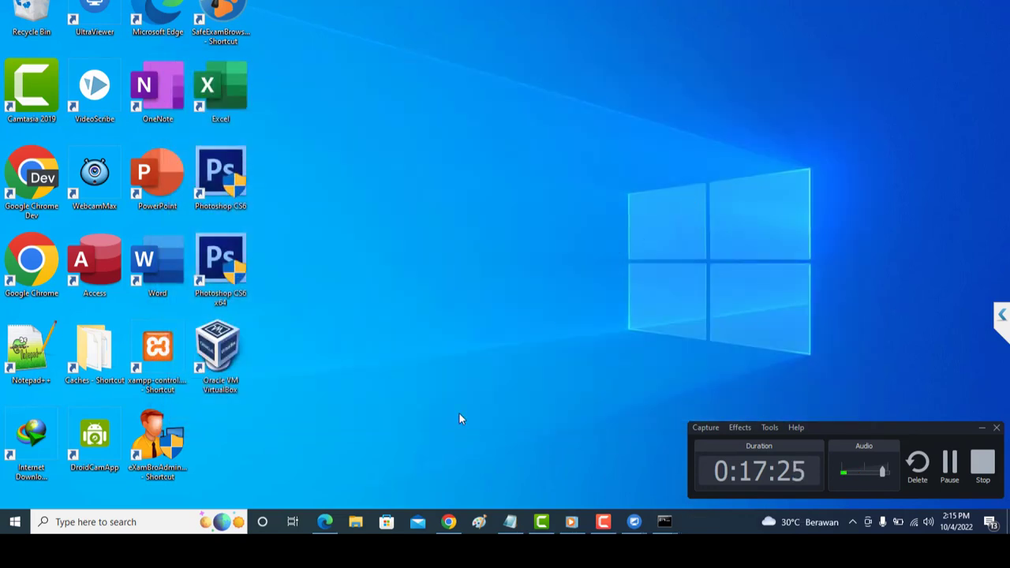
pyautogui.click(362, 521)
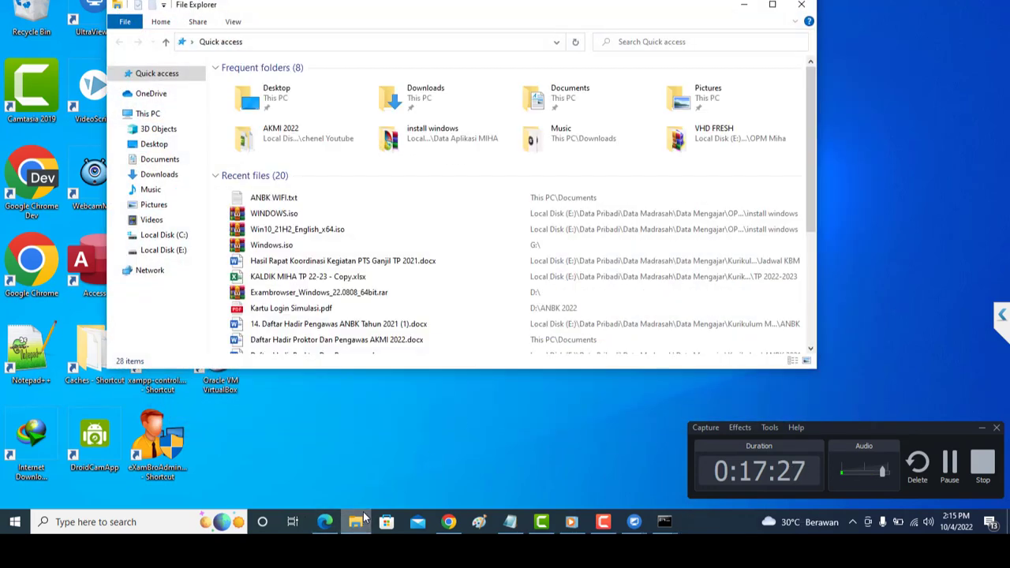
pyautogui.click(181, 233)
pyautogui.click(185, 177)
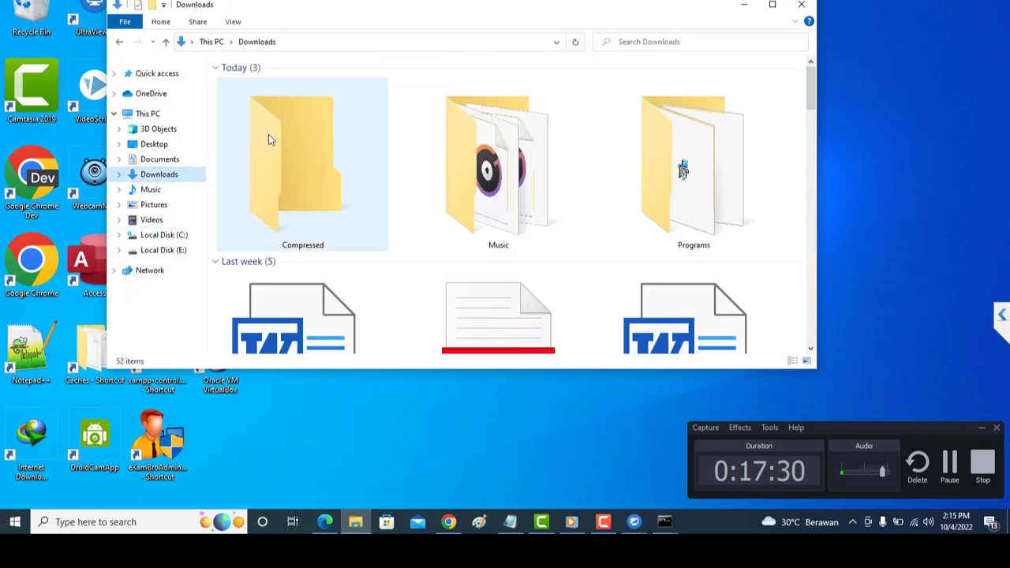
pyautogui.doubleClick(298, 152)
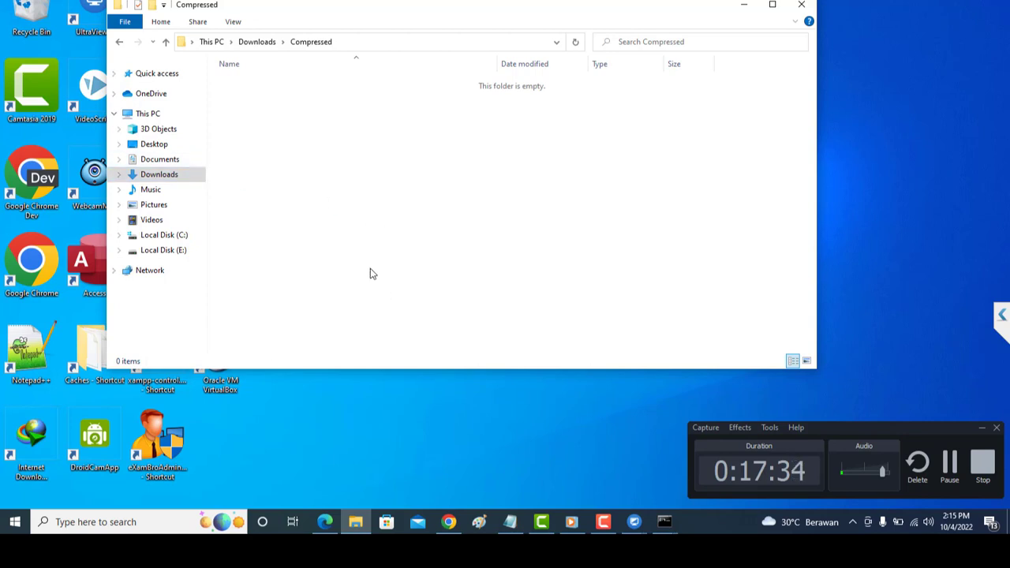
pyautogui.click(120, 43)
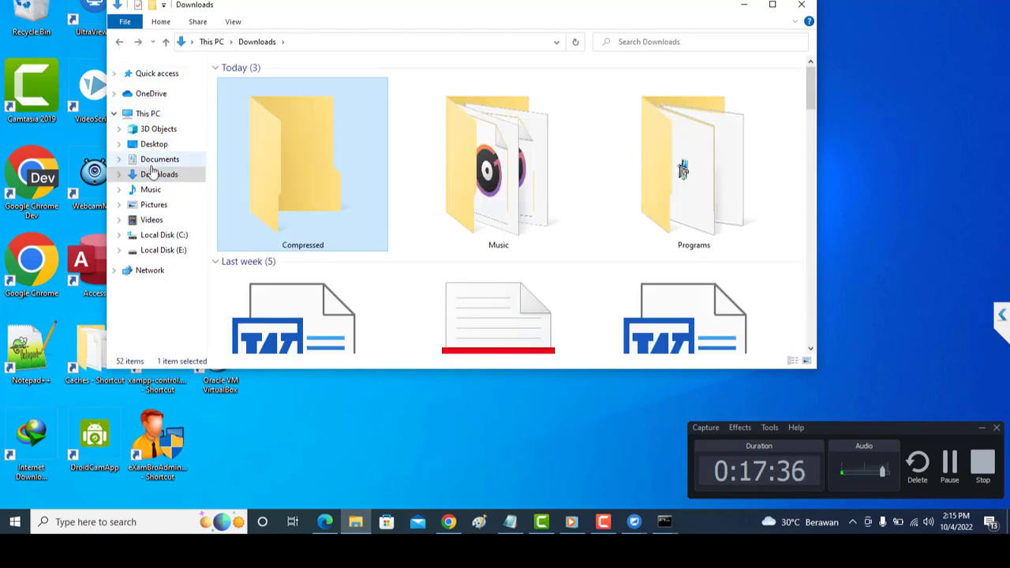
pyautogui.doubleClick(306, 156)
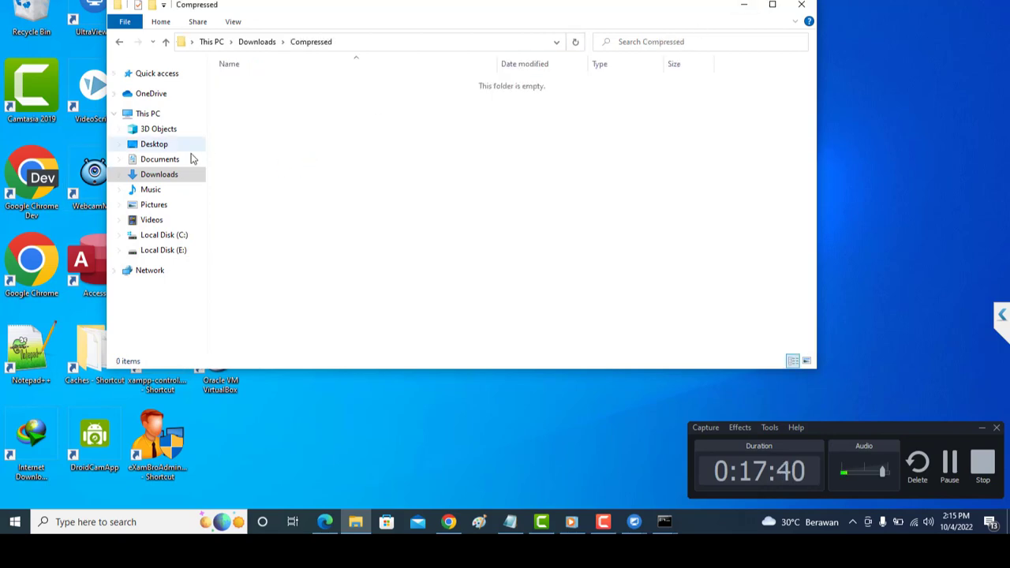
pyautogui.click(167, 175)
pyautogui.doubleClick(647, 182)
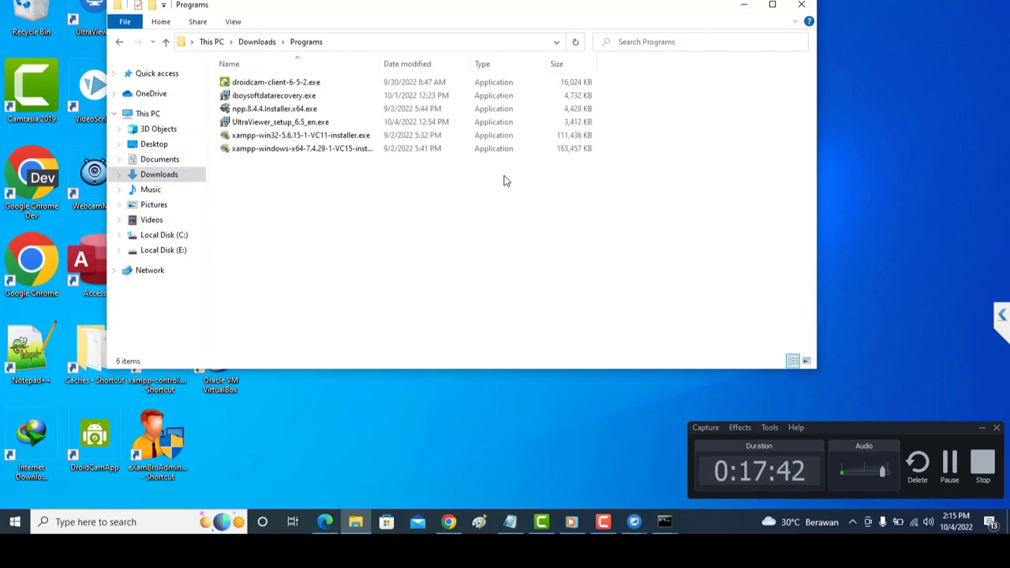
pyautogui.click(801, 5)
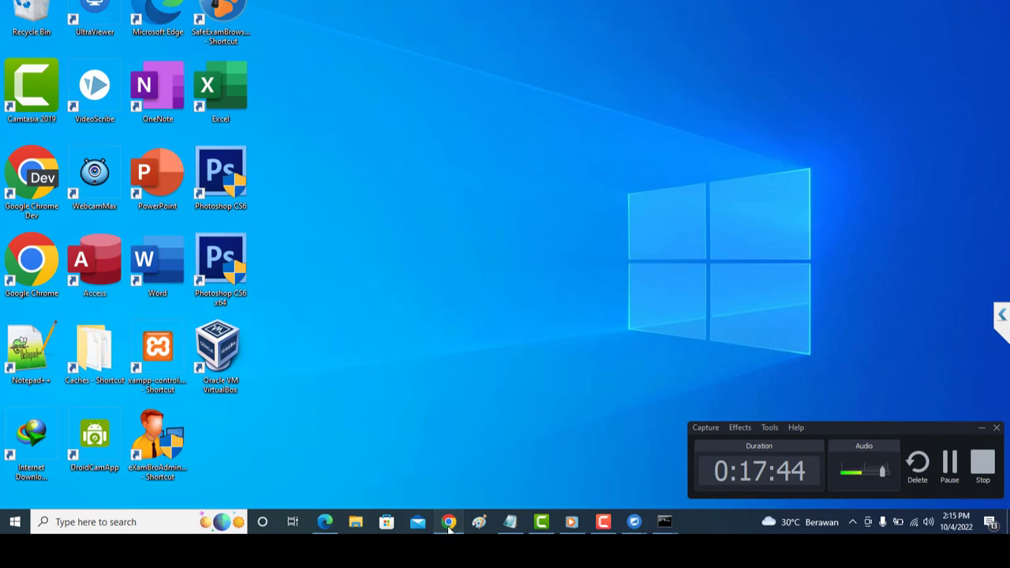
# Download Exambrowser_Windows_22.0808_64bit.rar from the ANBK Prerequisites folder as a numbered duplicate into Downloads\Compressed.
pyautogui.click(448, 522)
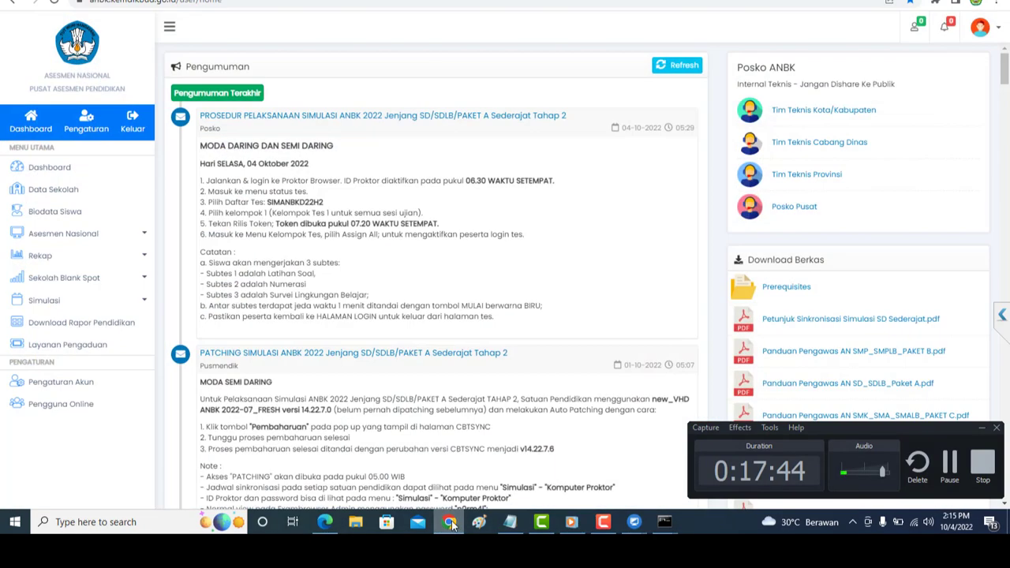
pyautogui.click(787, 287)
pyautogui.scroll(-1, 825, 335)
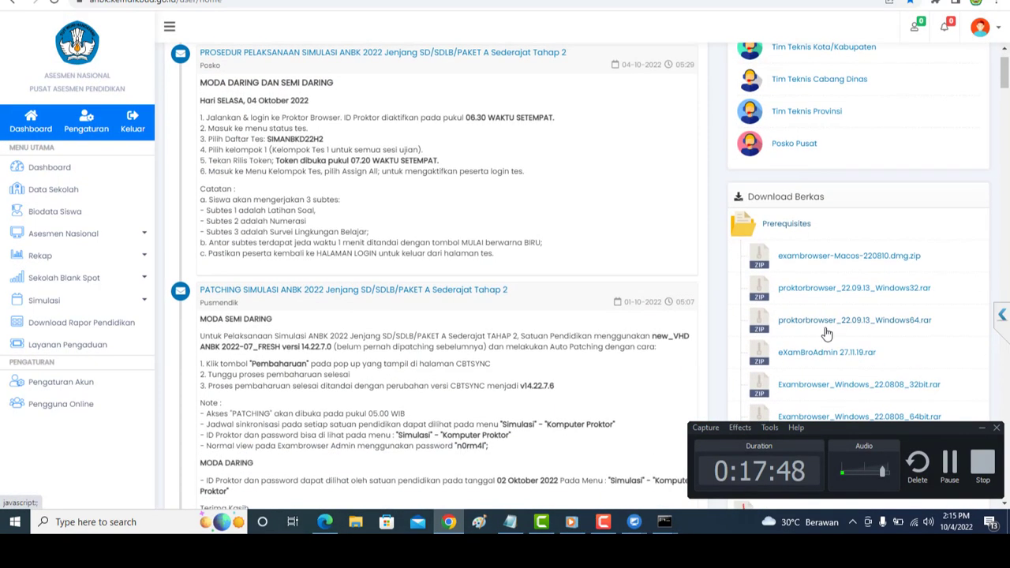
pyautogui.scroll(-1, 828, 333)
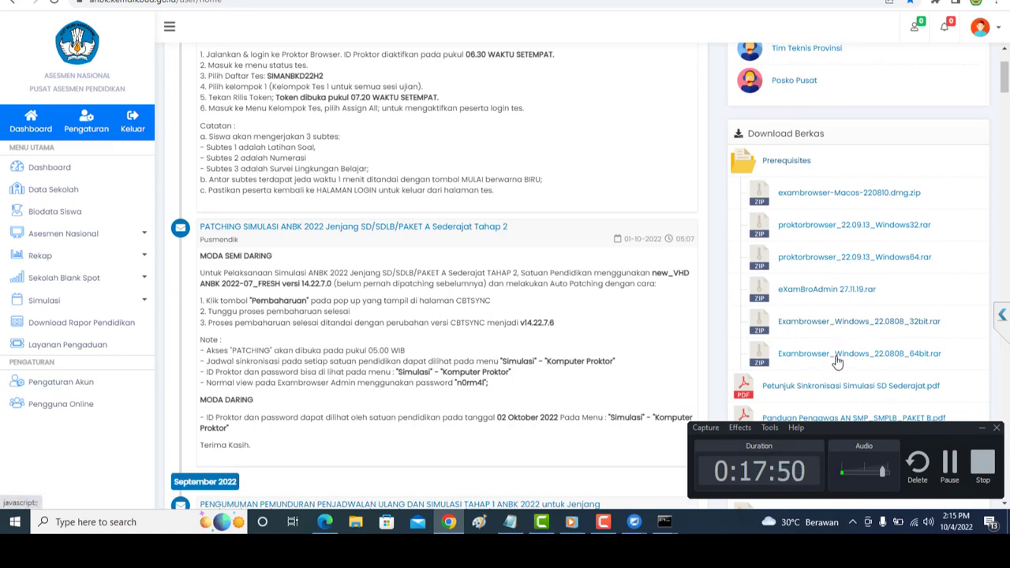
pyautogui.click(839, 361)
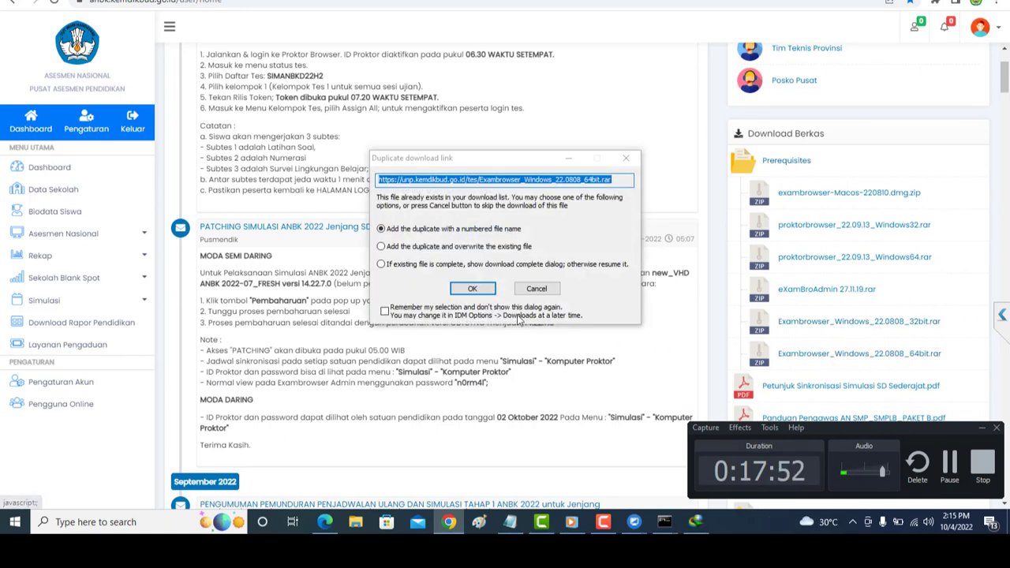
pyautogui.click(489, 290)
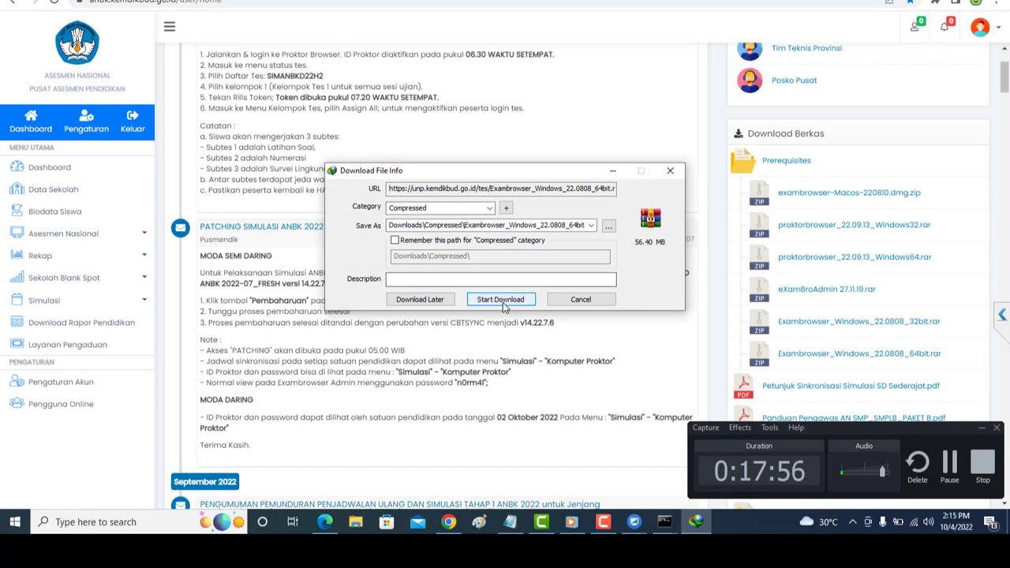
pyautogui.click(500, 300)
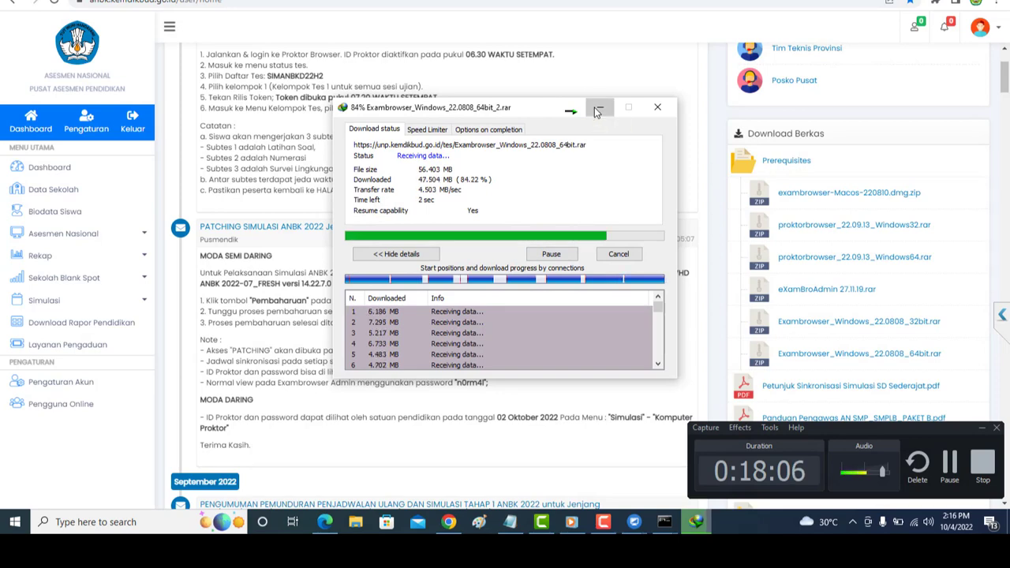
pyautogui.click(598, 111)
pyautogui.press('super+d')
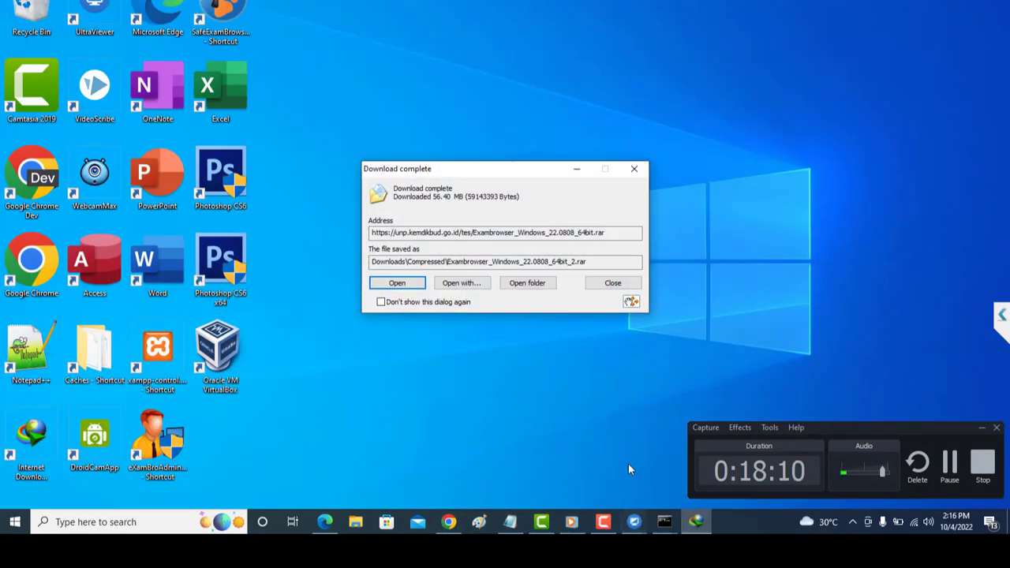
# Extract the Exambrowser_Windows_22.0808_64bit_2 archive to its own folder, then bring up the MIHA-SERVER remote window.
pyautogui.click(520, 286)
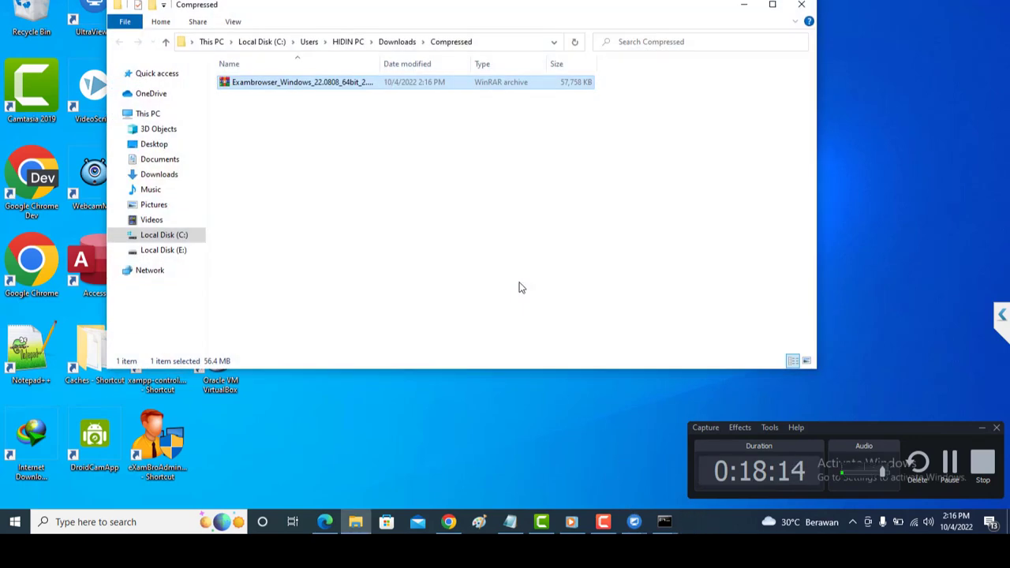
pyautogui.rightClick(440, 86)
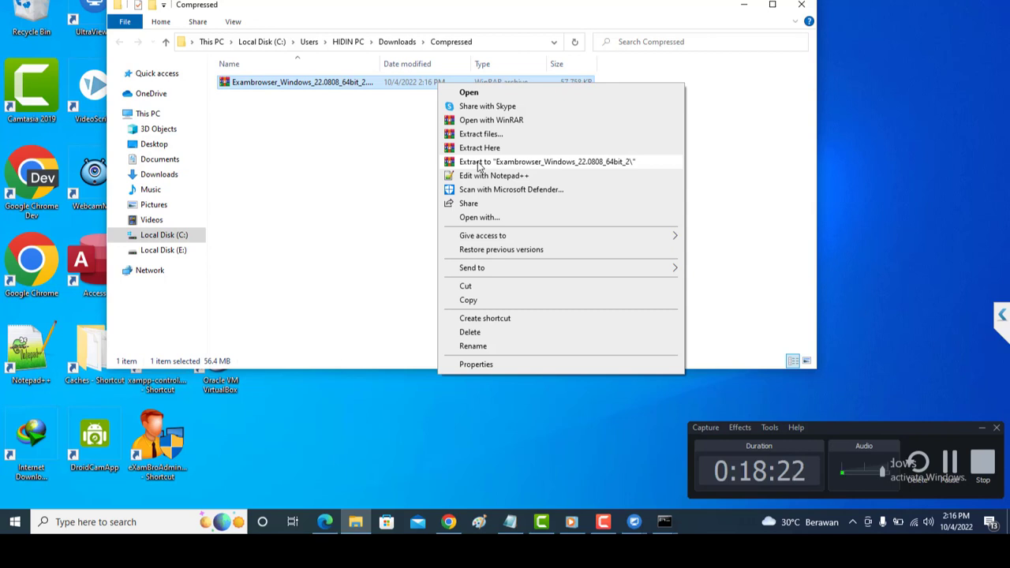
pyautogui.click(478, 162)
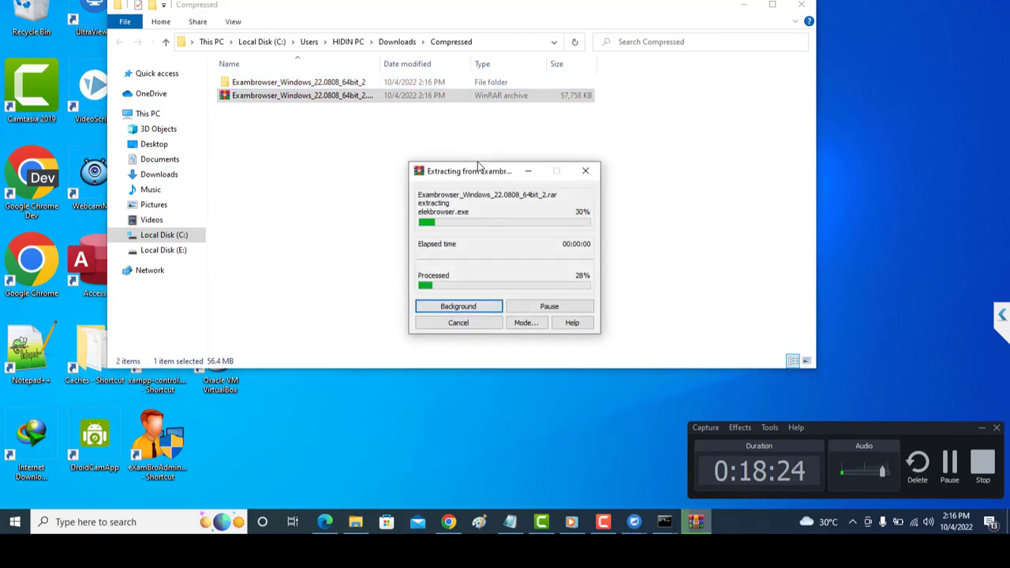
pyautogui.click(635, 521)
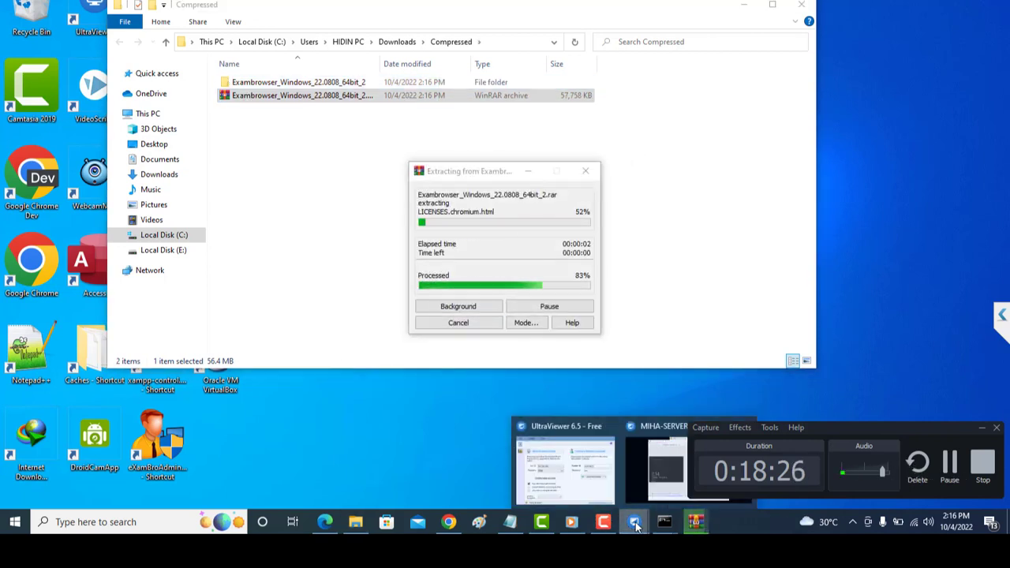
pyautogui.click(652, 496)
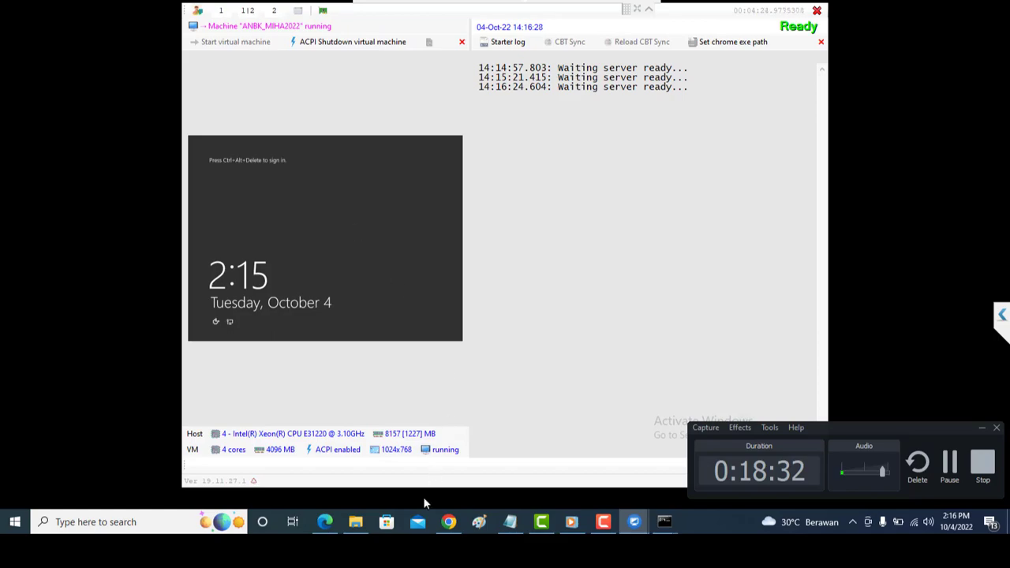
# Minimize the Chrome ANBK page and the UltraViewer remote window, returning to the Compressed folder.
pyautogui.click(445, 524)
pyautogui.click(445, 527)
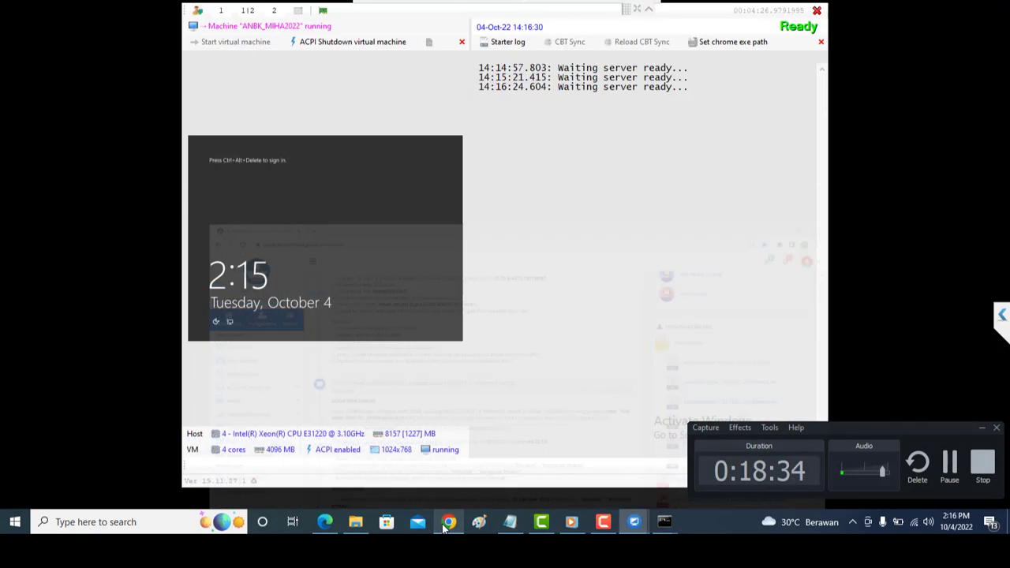
pyautogui.click(445, 527)
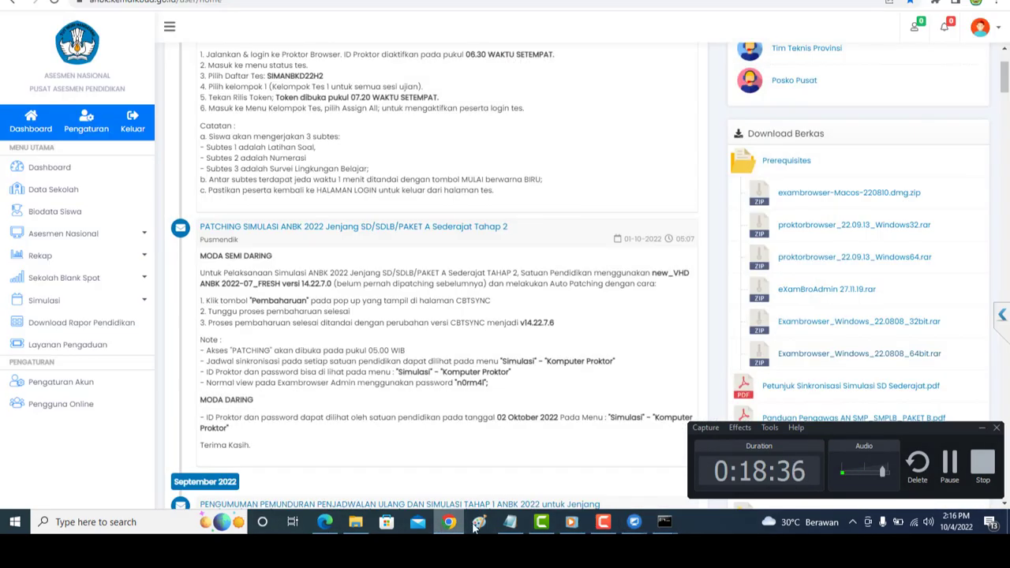
pyautogui.click(938, 0)
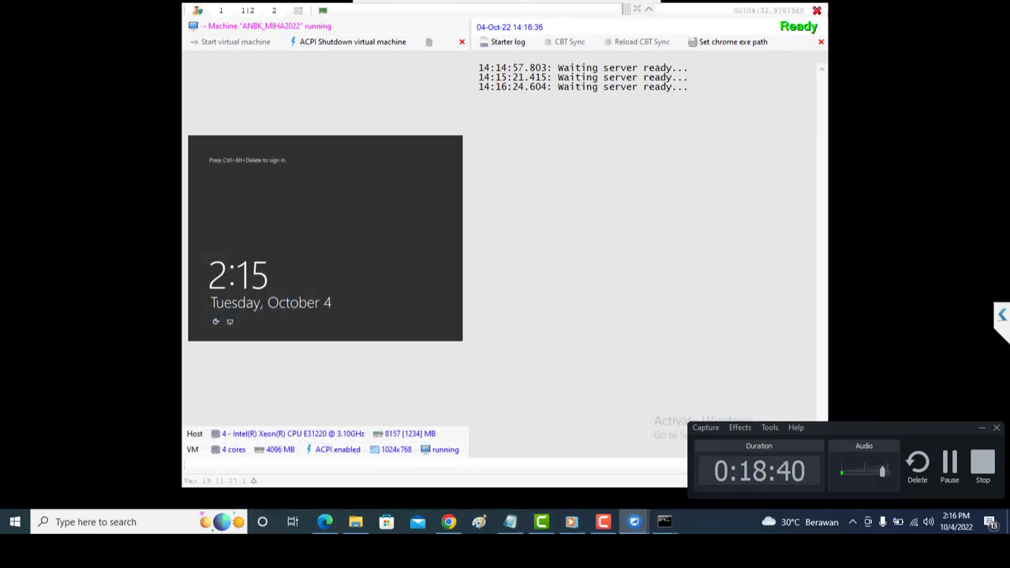
pyautogui.click(938, 0)
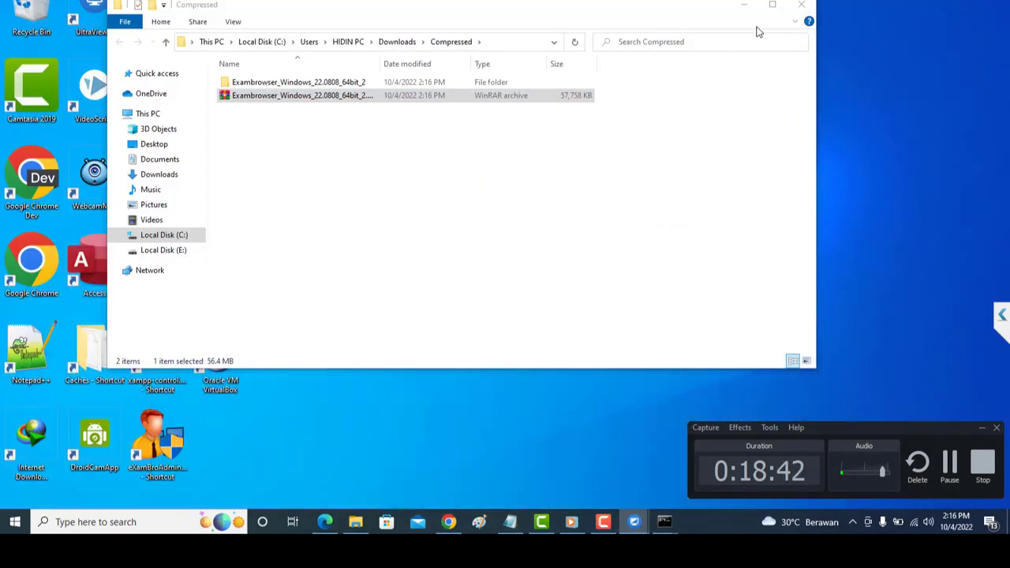
# Send ExamBrowser.exe from the extracted folder to the desktop as a shortcut.
pyautogui.doubleClick(526, 82)
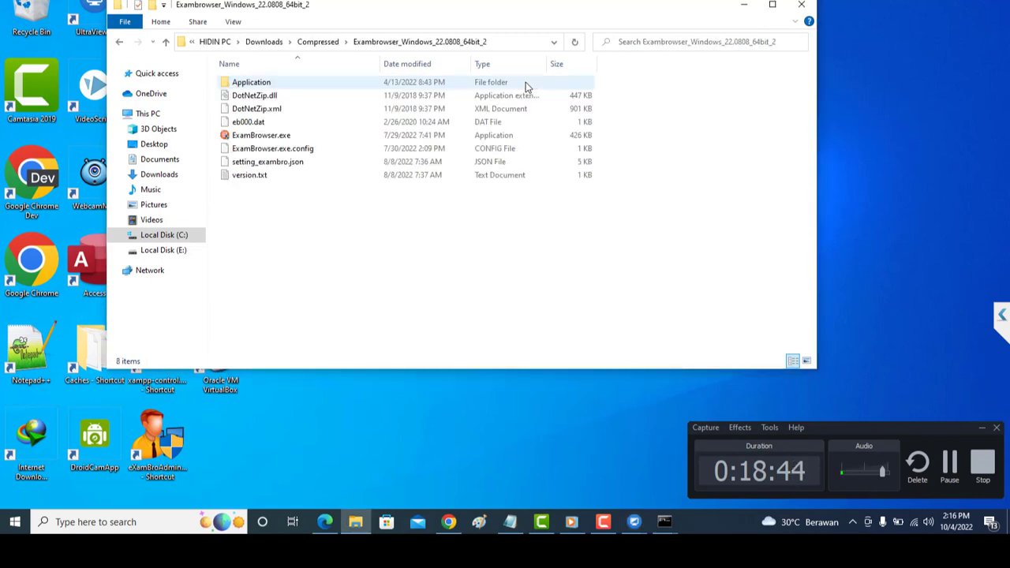
pyautogui.click(461, 136)
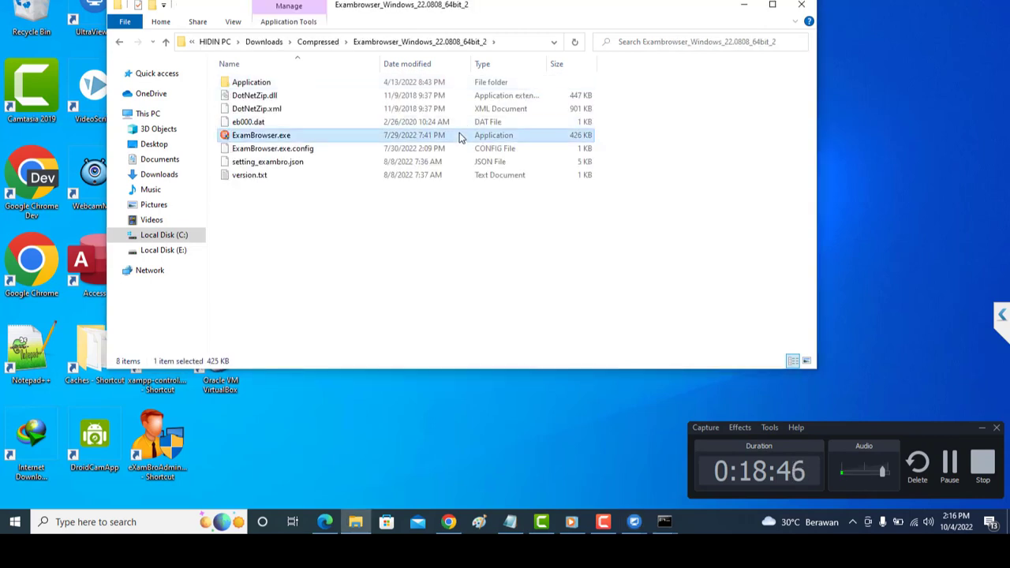
pyautogui.rightClick(461, 135)
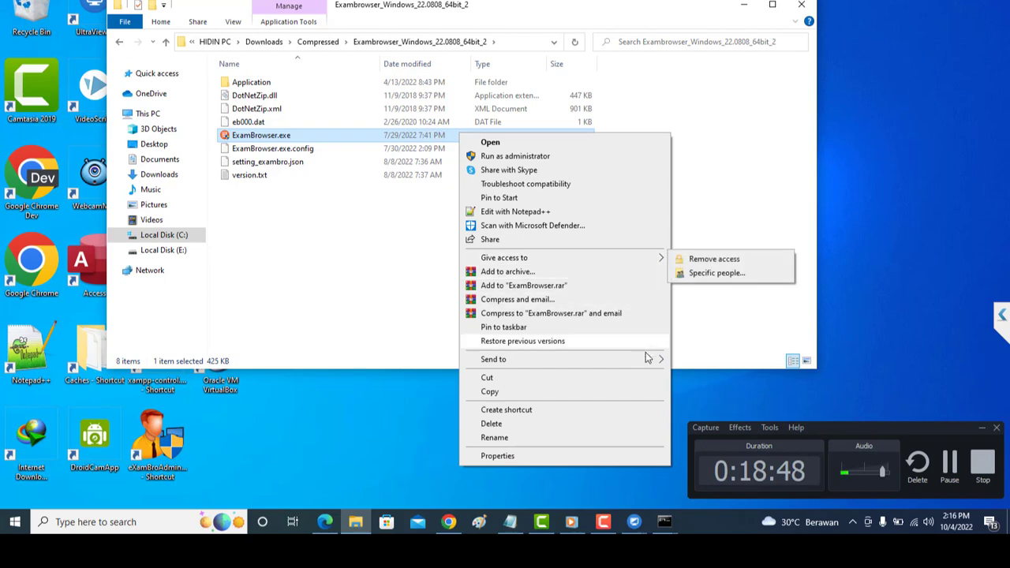
pyautogui.moveTo(646, 358)
pyautogui.click(694, 387)
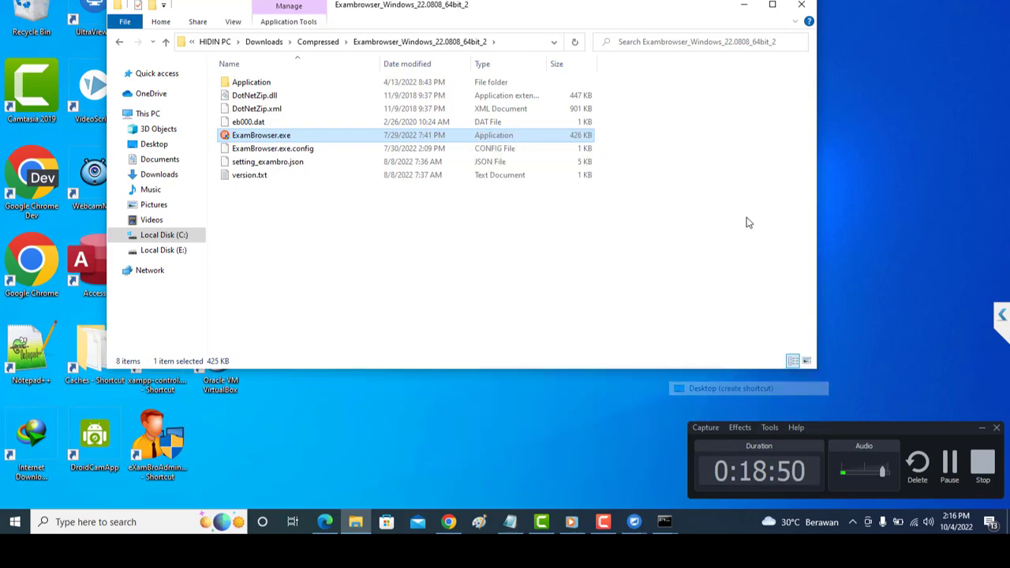
pyautogui.press('super+d')
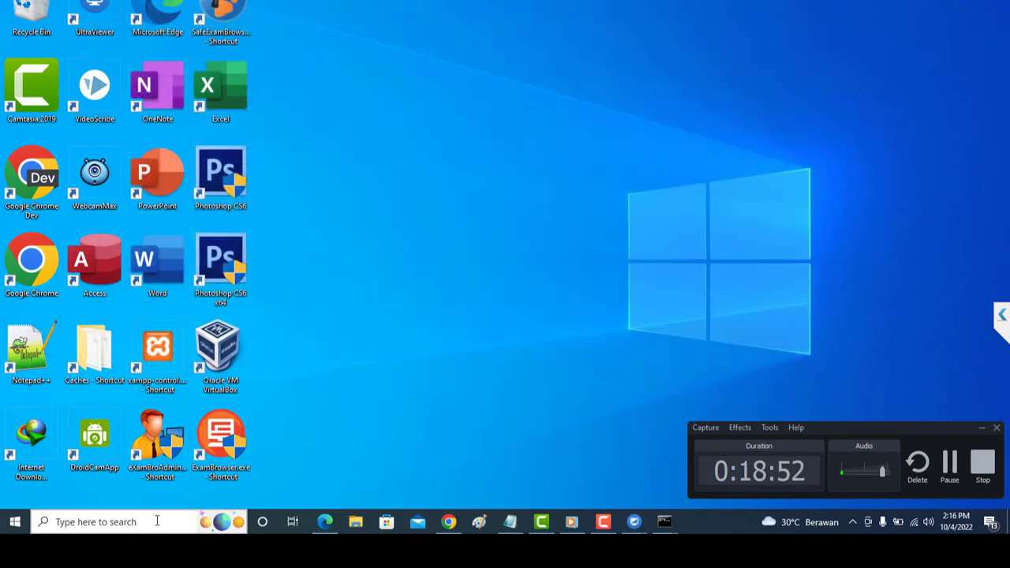
pyautogui.click(157, 521)
pyautogui.click(672, 128)
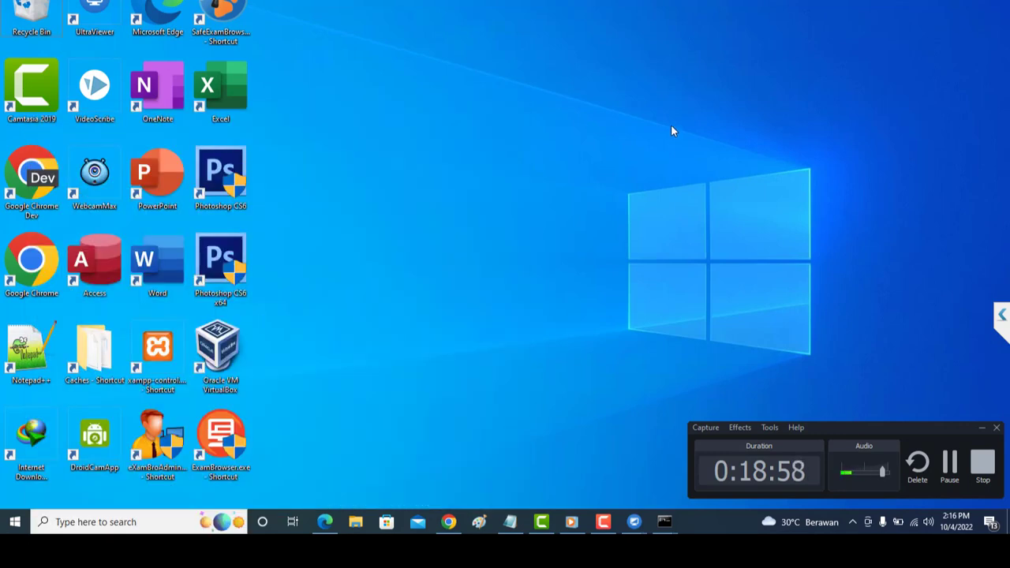
# Launch Command Prompt from the Run dialog.
pyautogui.press('super')
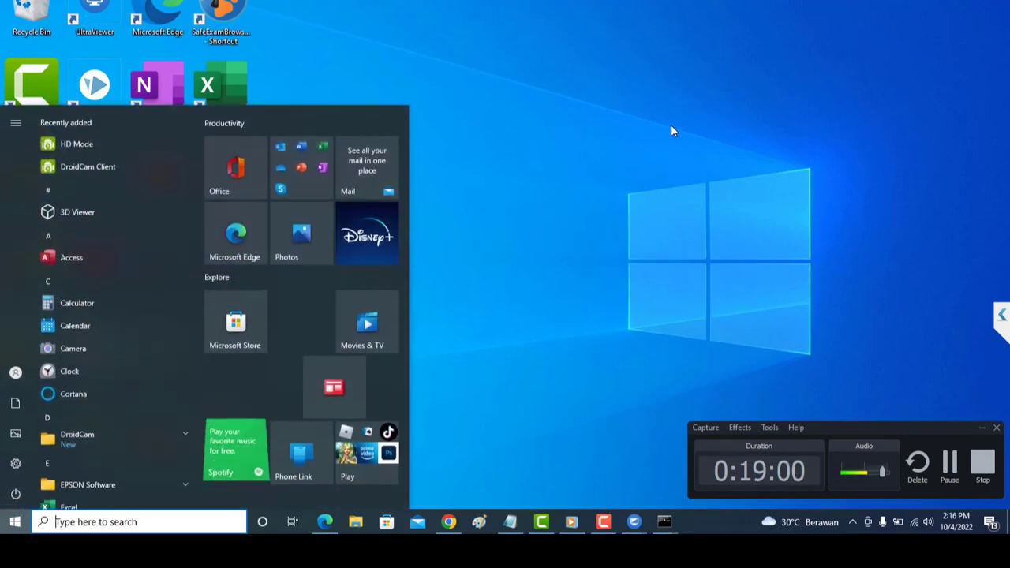
pyautogui.press('super')
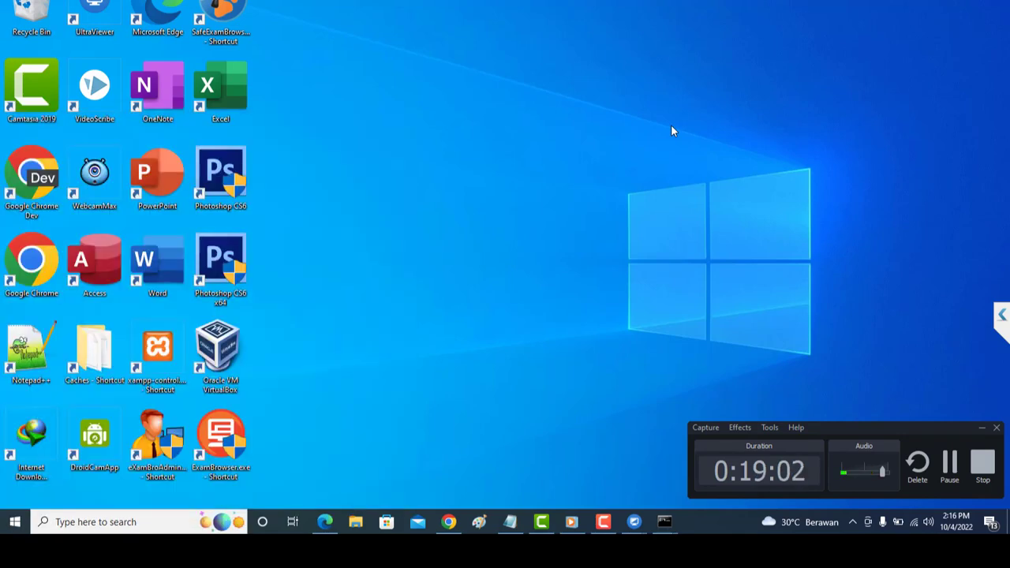
pyautogui.press('super+r')
pyautogui.press('Return')
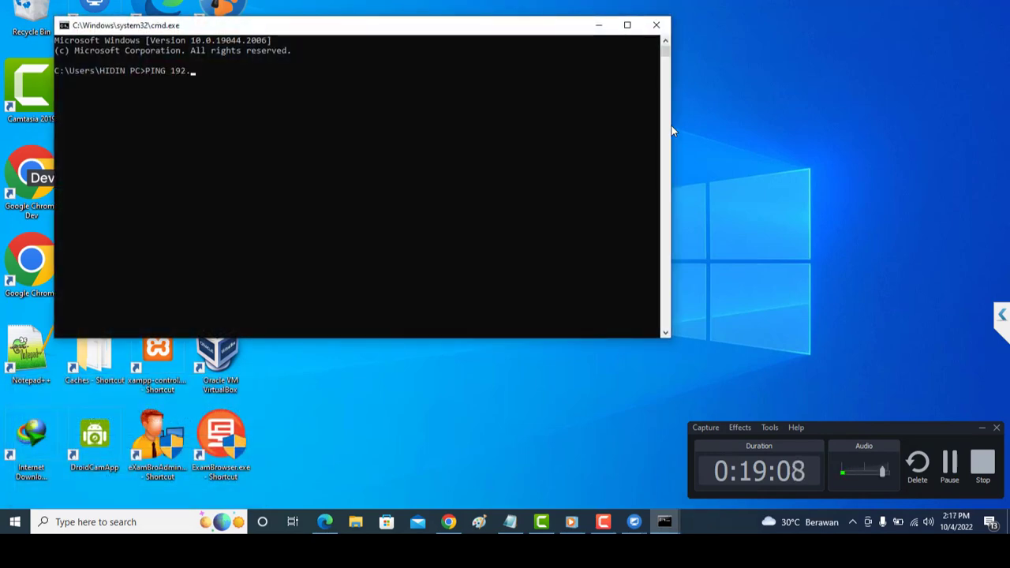
# Ping 192.168.0.199, confirm replies with TTL=128, and minimize the console.
pyautogui.write('PING 192.168.')
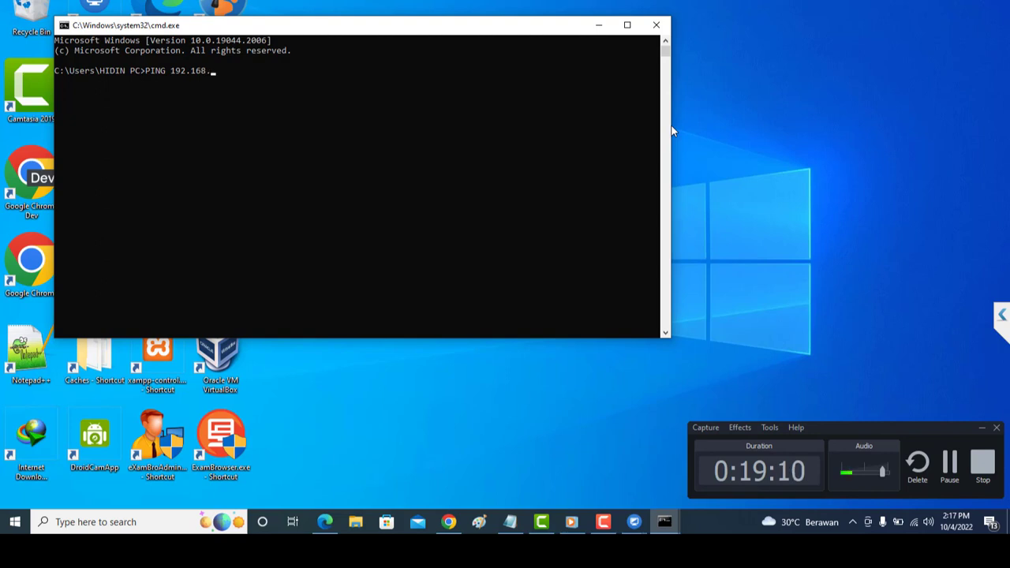
pyautogui.write('0')
pyautogui.press('BackSpace')
pyautogui.press('BackSpace')
pyautogui.write('99')
pyautogui.press('Return')
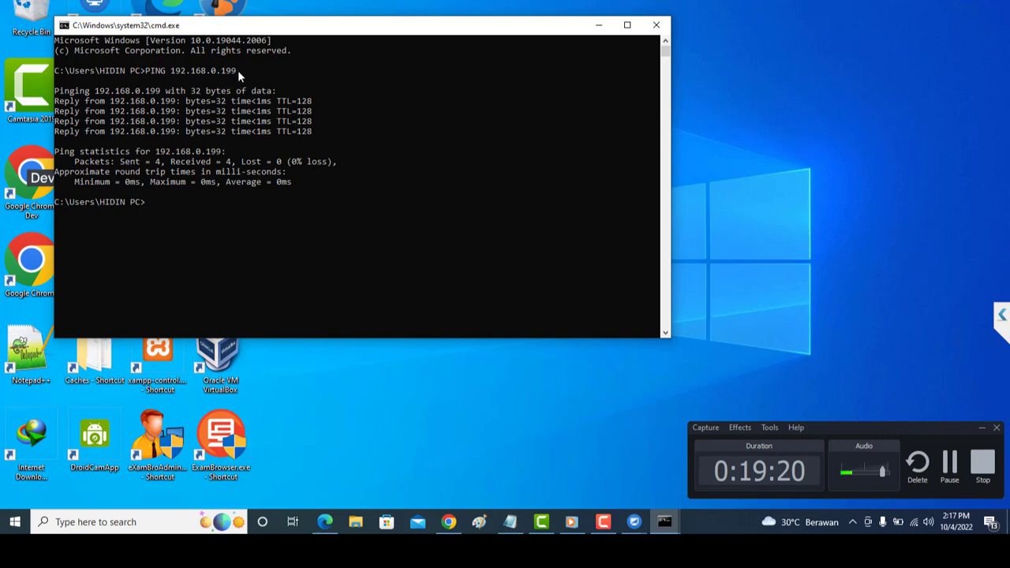
pyautogui.moveTo(237, 70); pyautogui.dragTo(174, 76)
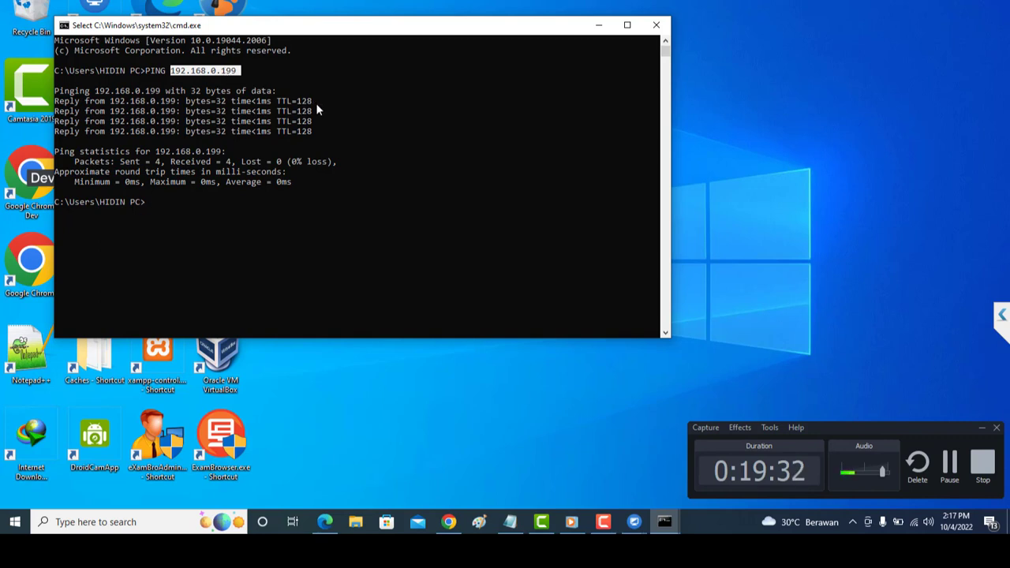
pyautogui.moveTo(316, 103); pyautogui.dragTo(276, 102)
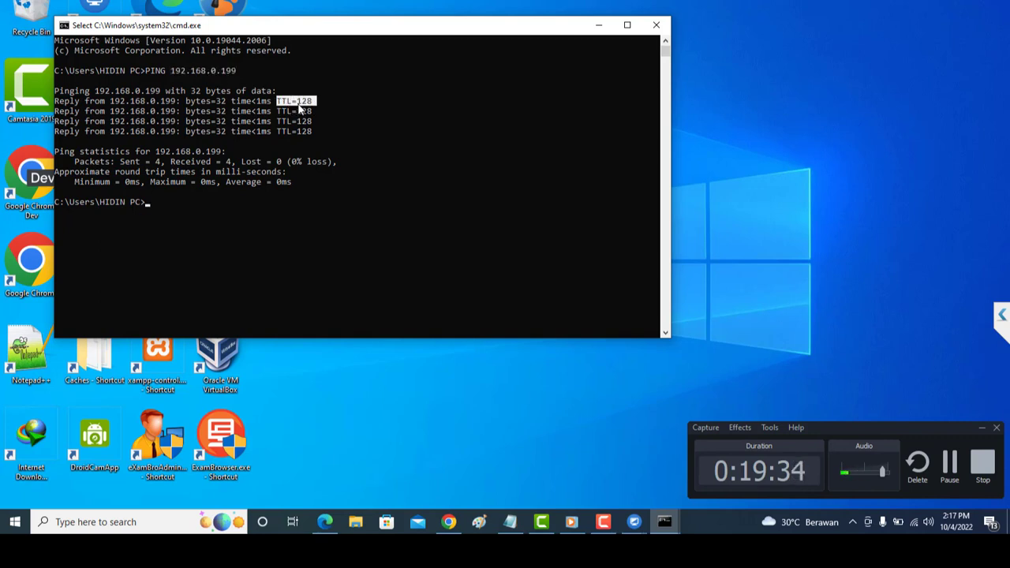
pyautogui.click(599, 25)
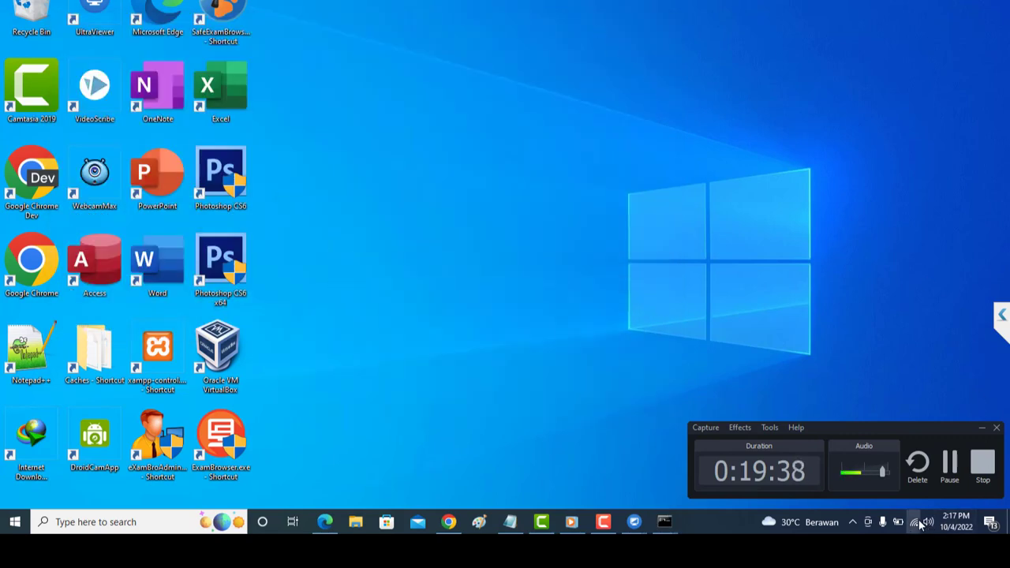
# Review the connected ANBK MIHA 002 Wi-Fi network's properties.
pyautogui.click(915, 521)
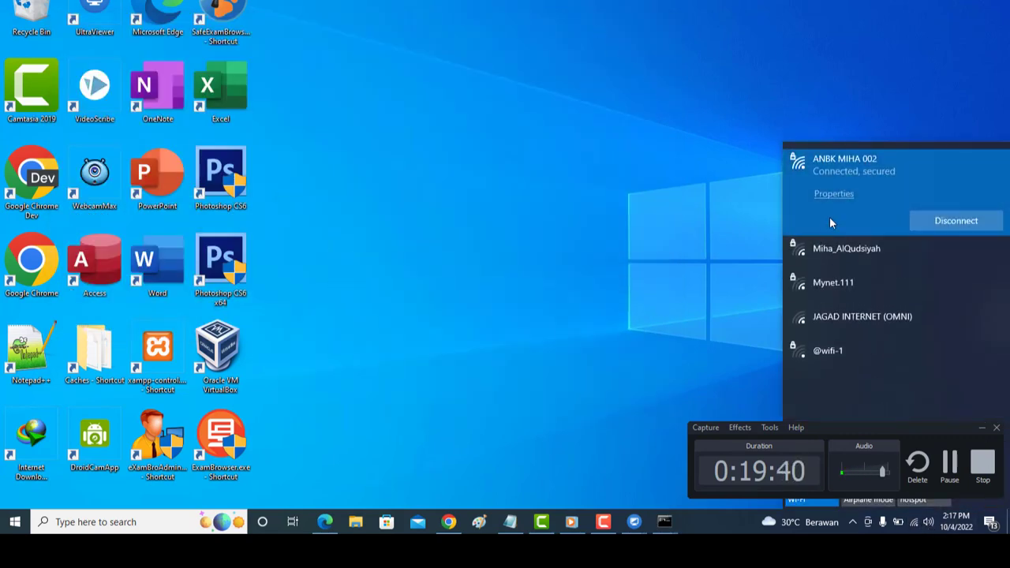
pyautogui.click(835, 198)
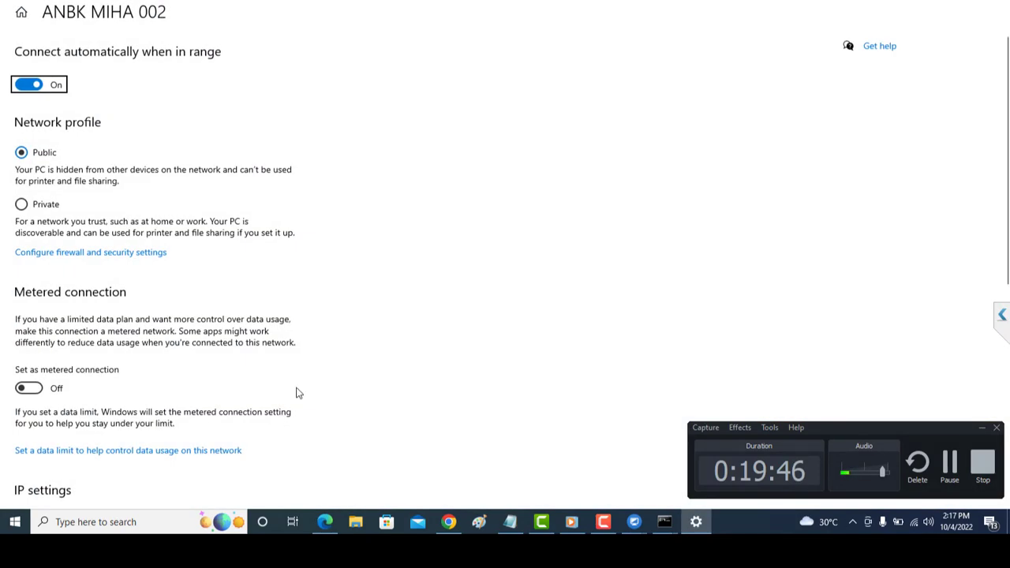
pyautogui.scroll(-5, 239, 415)
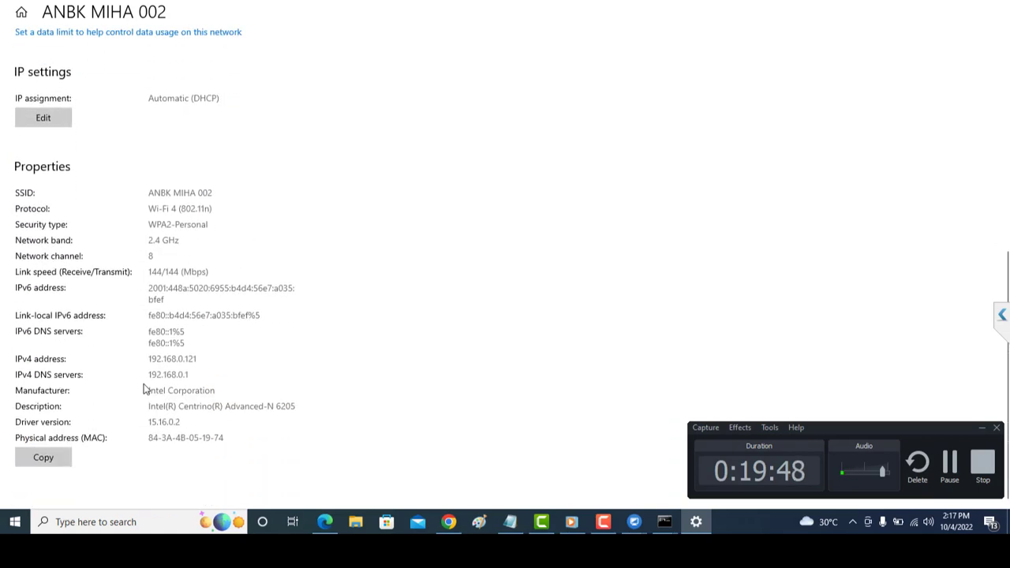
pyautogui.scroll(4, 144, 389)
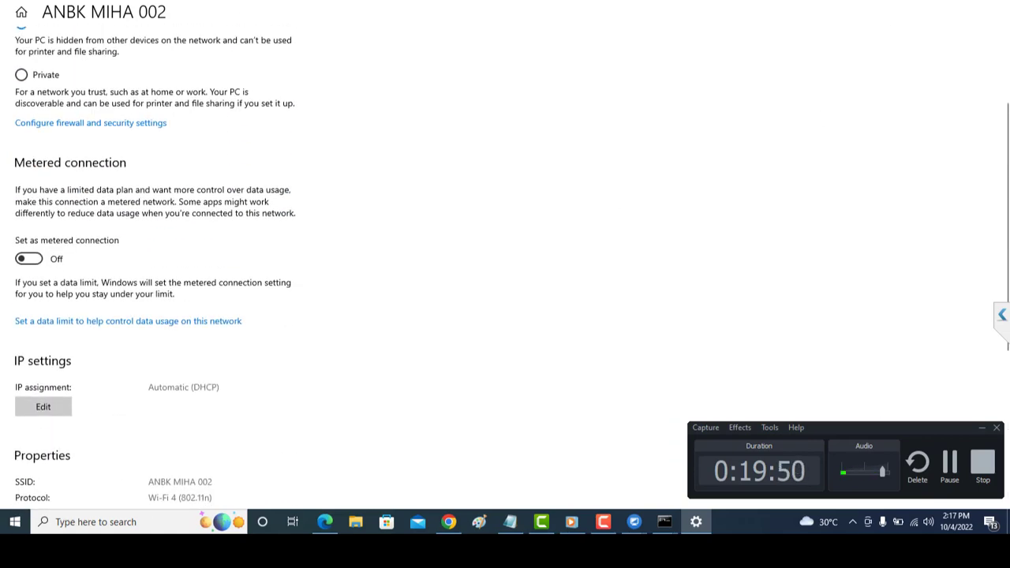
pyautogui.hotkey('alt', 'Left')
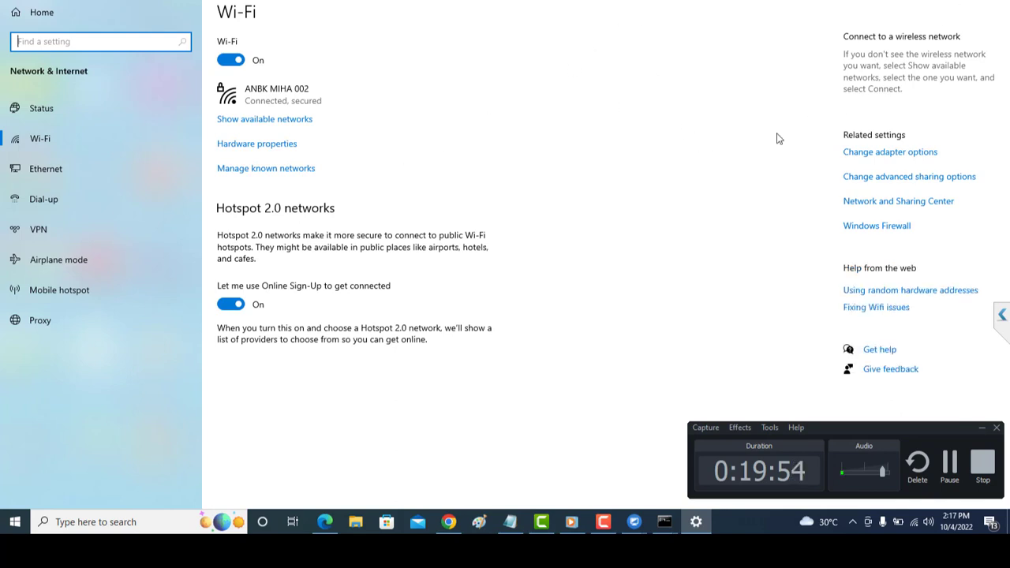
# Check the Wi-Fi adapter's connection details in Network Connections.
pyautogui.click(862, 157)
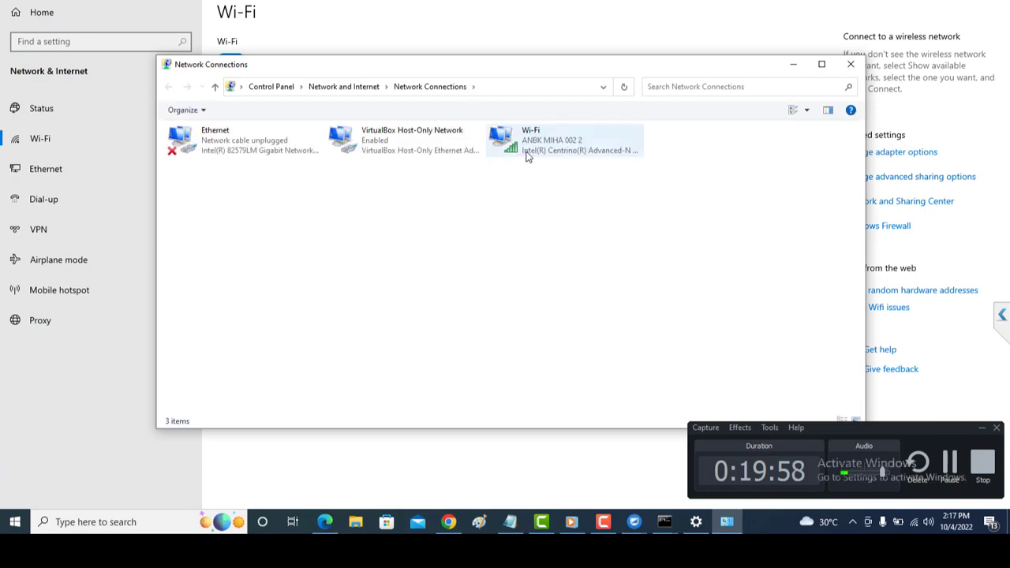
pyautogui.doubleClick(528, 157)
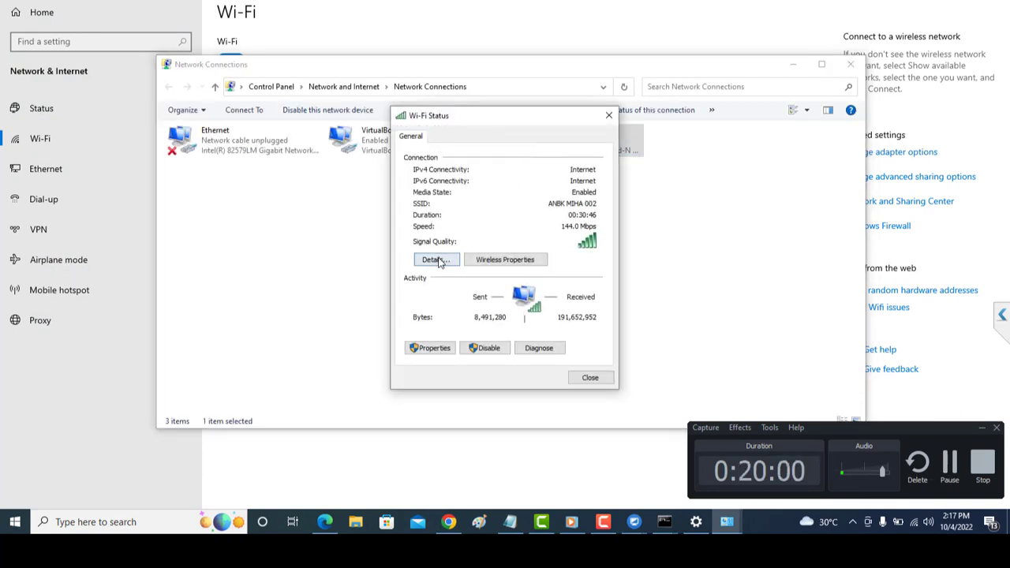
pyautogui.click(437, 260)
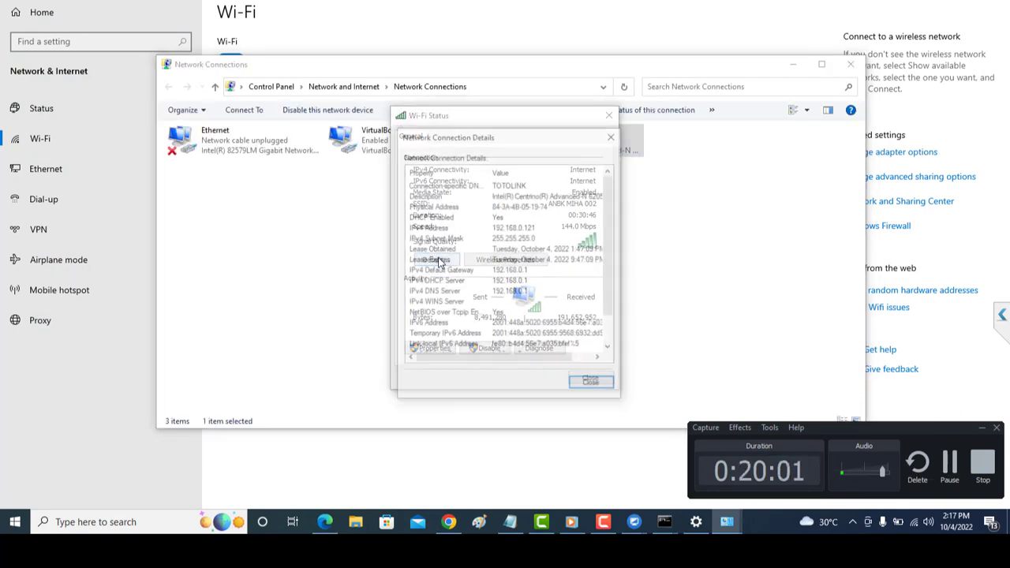
pyautogui.click(613, 138)
# Keep the Wi-Fi adapter's IPv4 set to obtain an address automatically, then close all network windows.
pyautogui.click(436, 351)
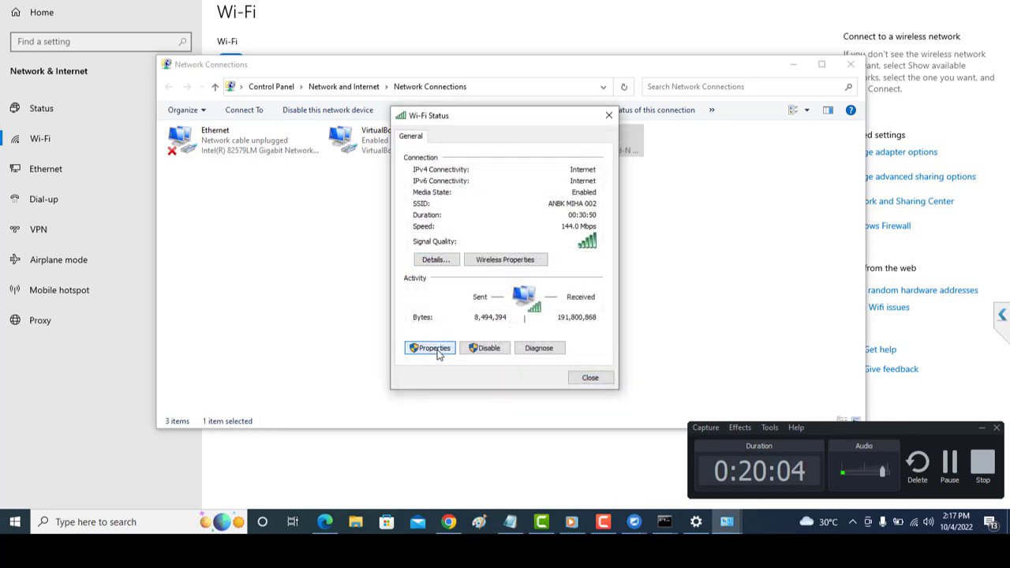
pyautogui.click(433, 349)
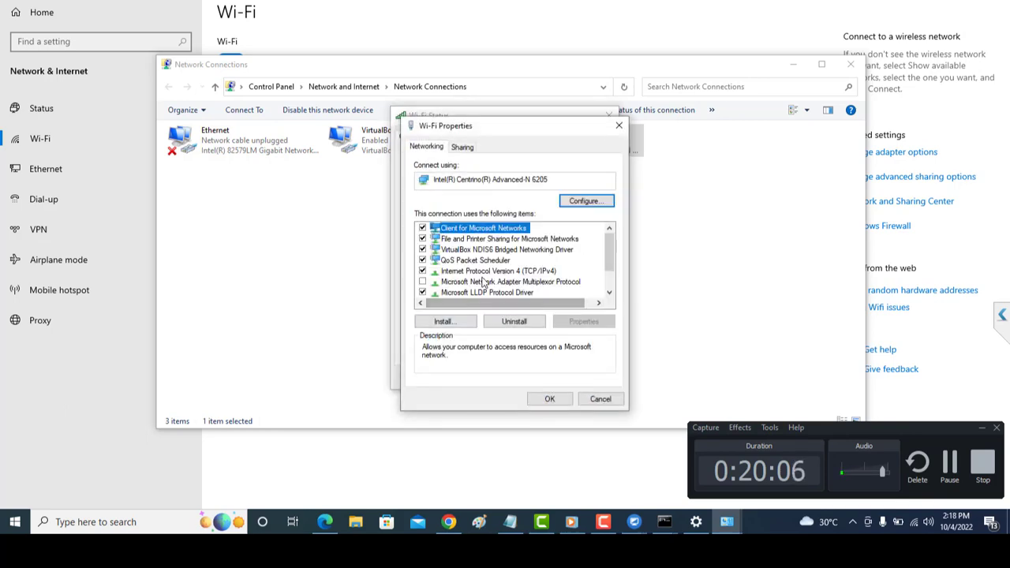
pyautogui.doubleClick(486, 271)
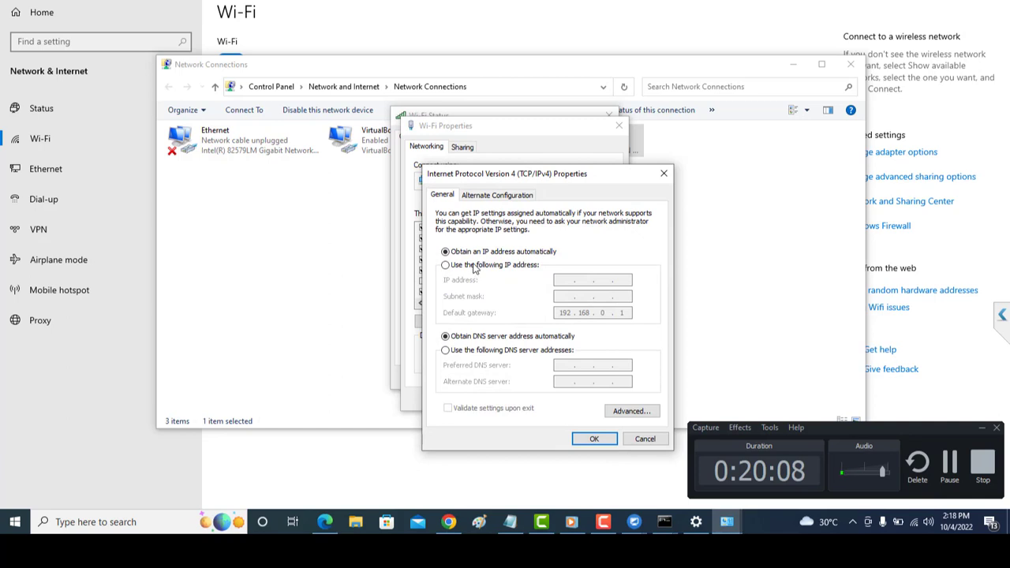
pyautogui.click(475, 266)
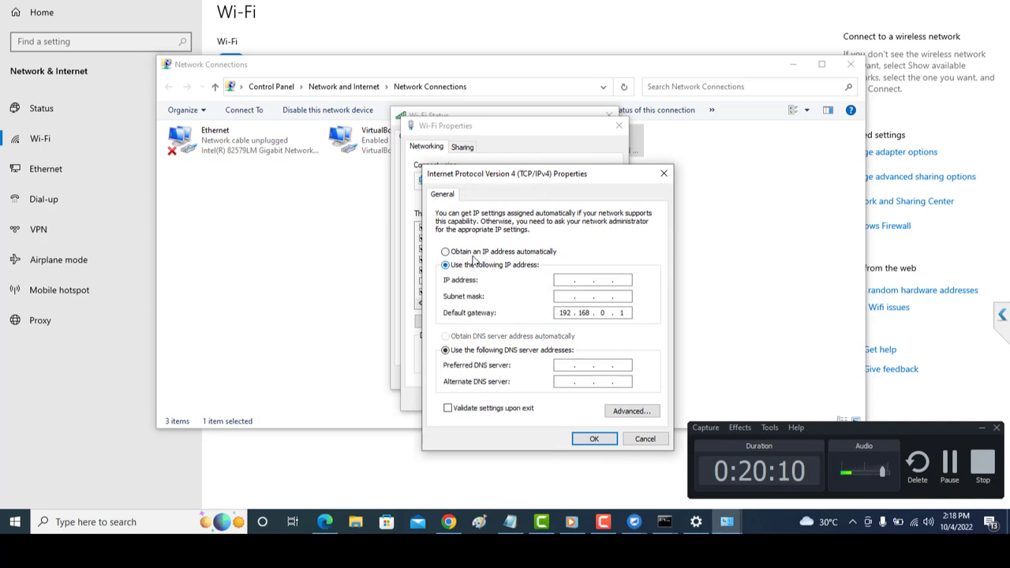
pyautogui.click(477, 253)
pyautogui.click(594, 439)
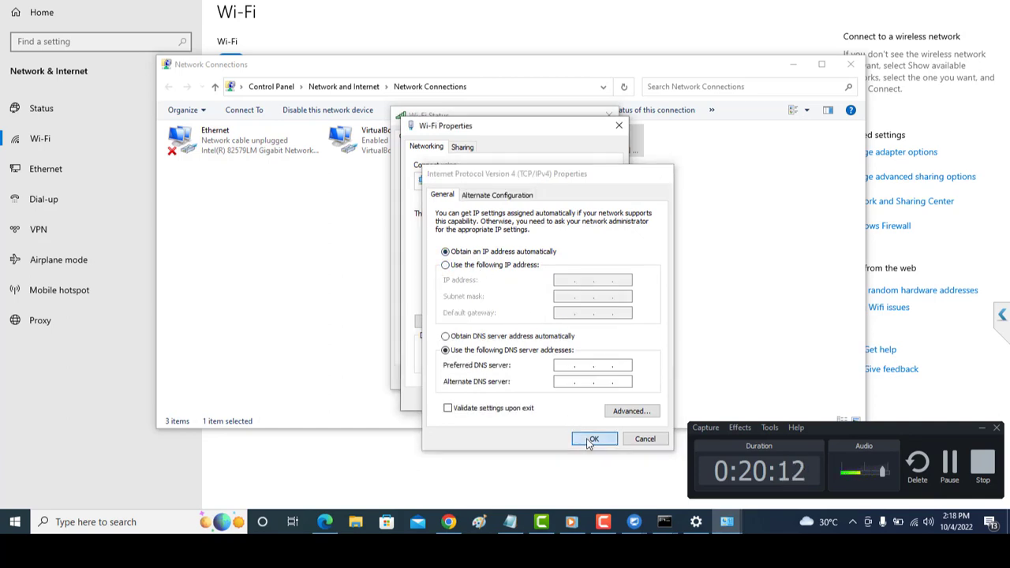
pyautogui.click(601, 399)
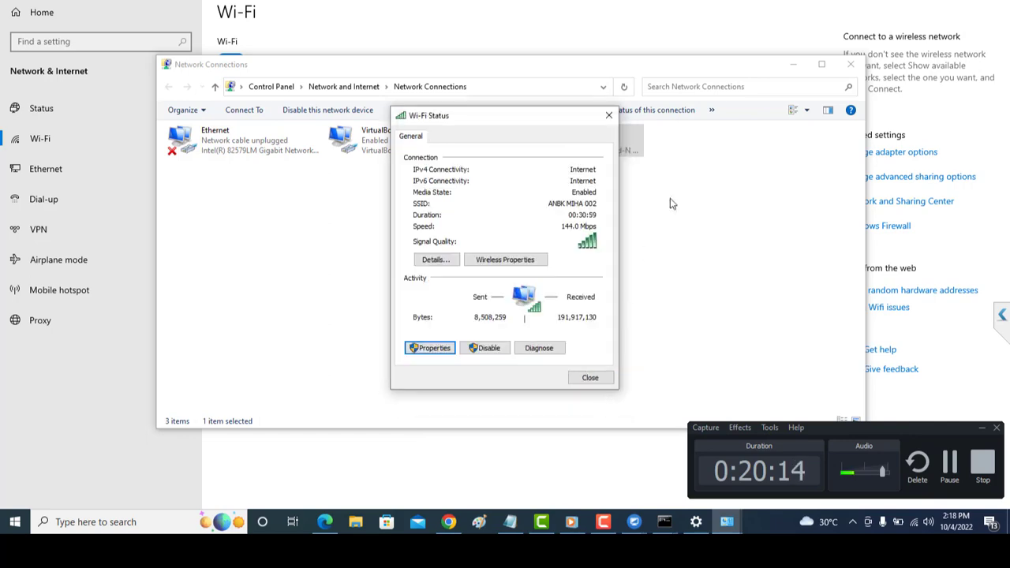
pyautogui.click(606, 115)
pyautogui.click(850, 65)
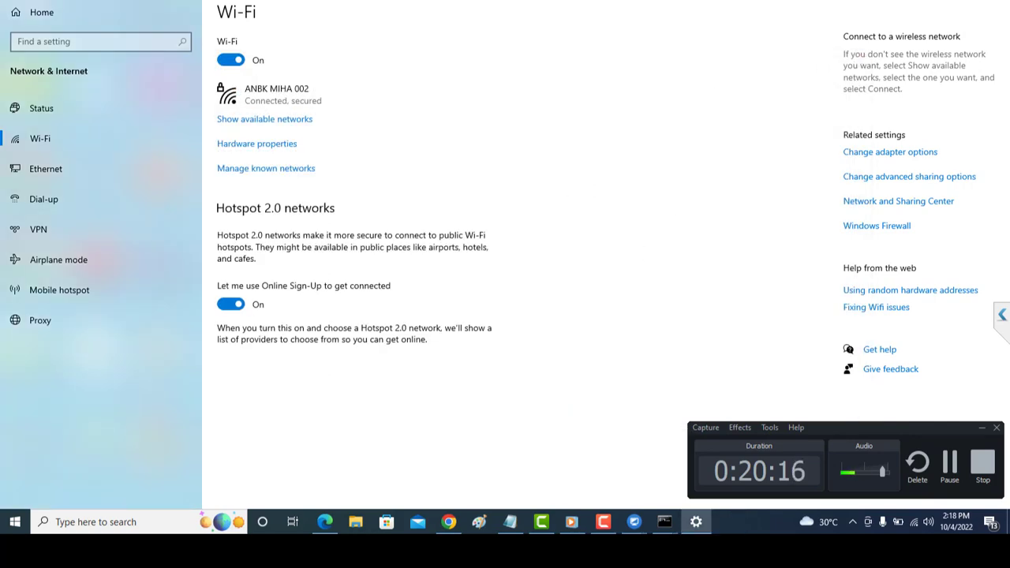
pyautogui.click(993, 2)
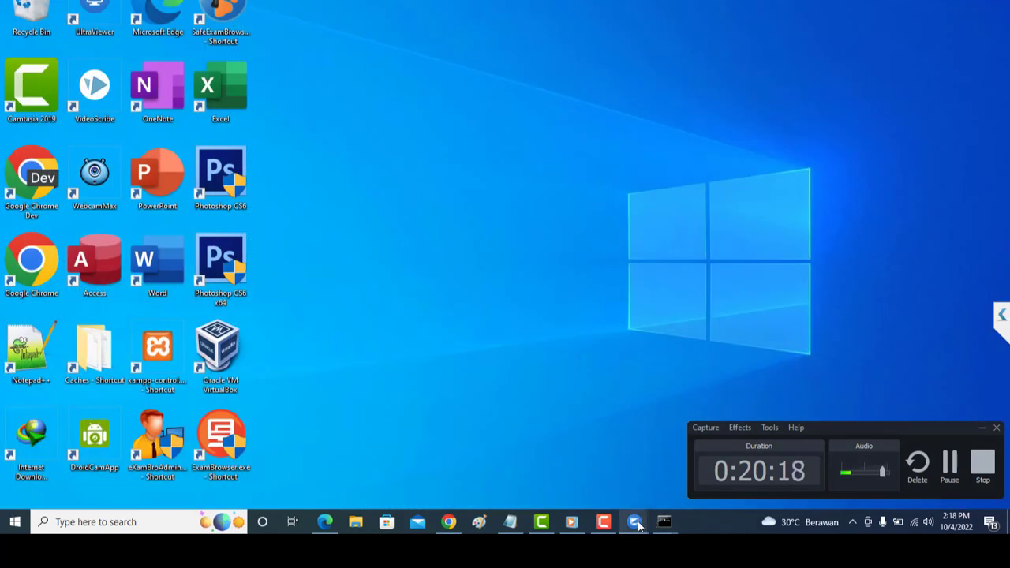
pyautogui.moveTo(639, 527)
pyautogui.click(640, 496)
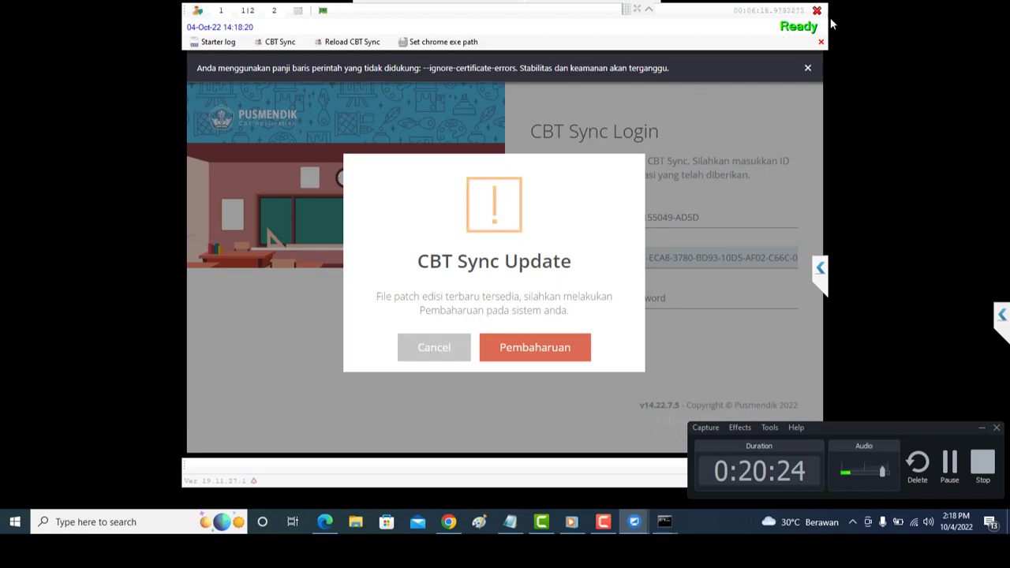
pyautogui.click(634, 522)
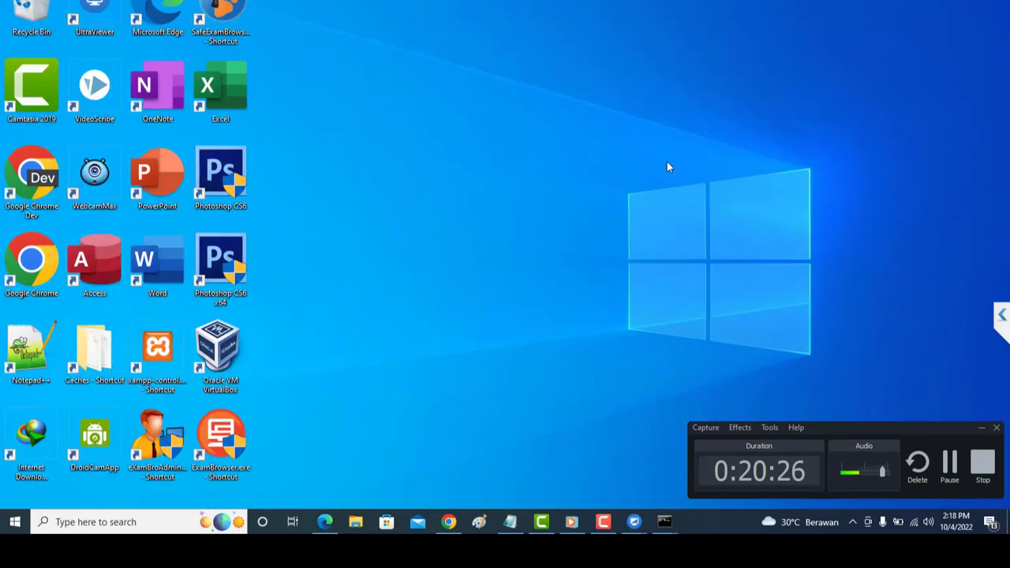
pyautogui.doubleClick(219, 440)
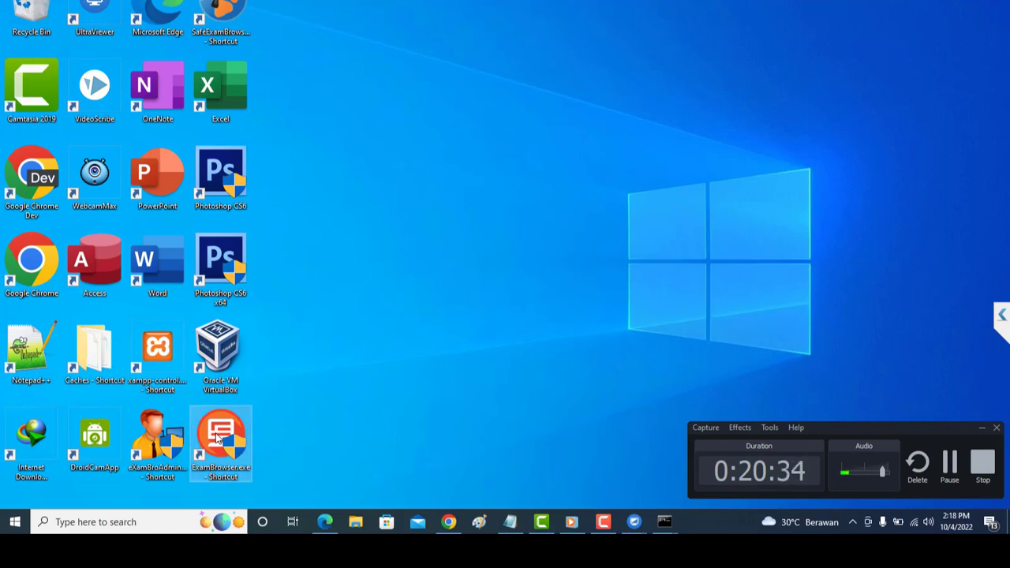
# Launch ExamBrowser from the desktop shortcut and enter the proctor password in Settings.
pyautogui.doubleClick(218, 439)
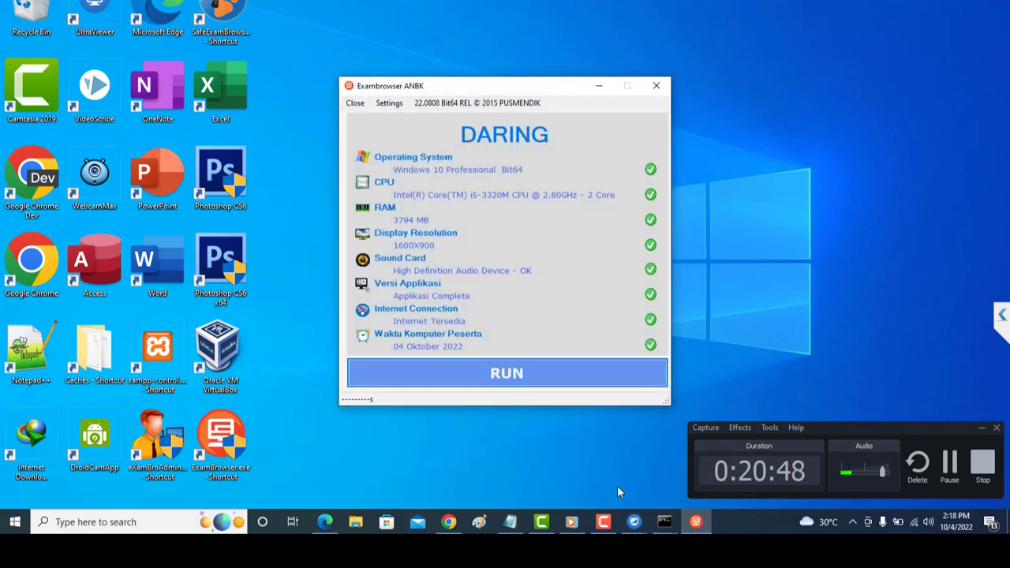
pyautogui.click(398, 104)
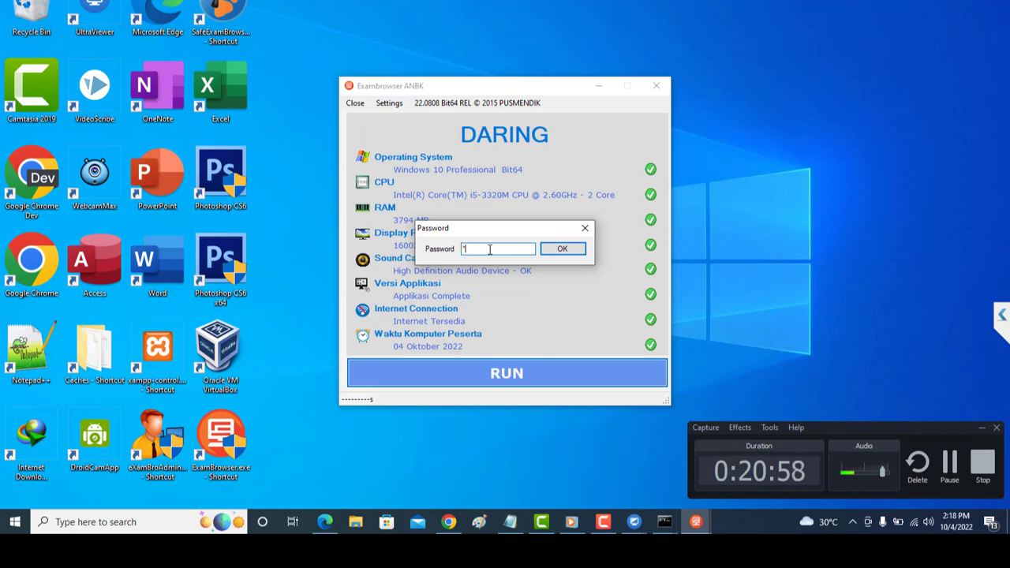
pyautogui.write('**')
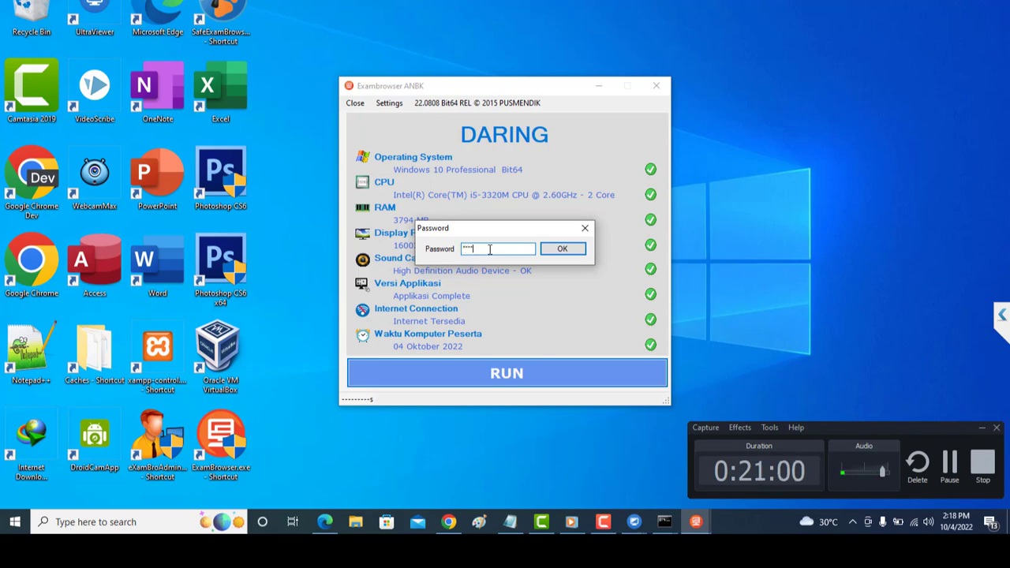
pyautogui.write('*')
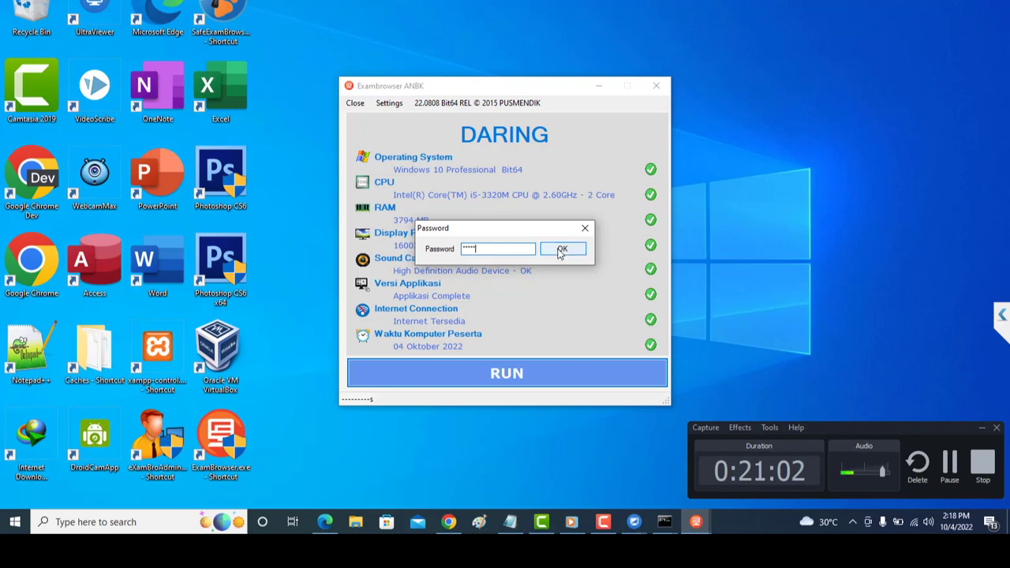
pyautogui.click(560, 250)
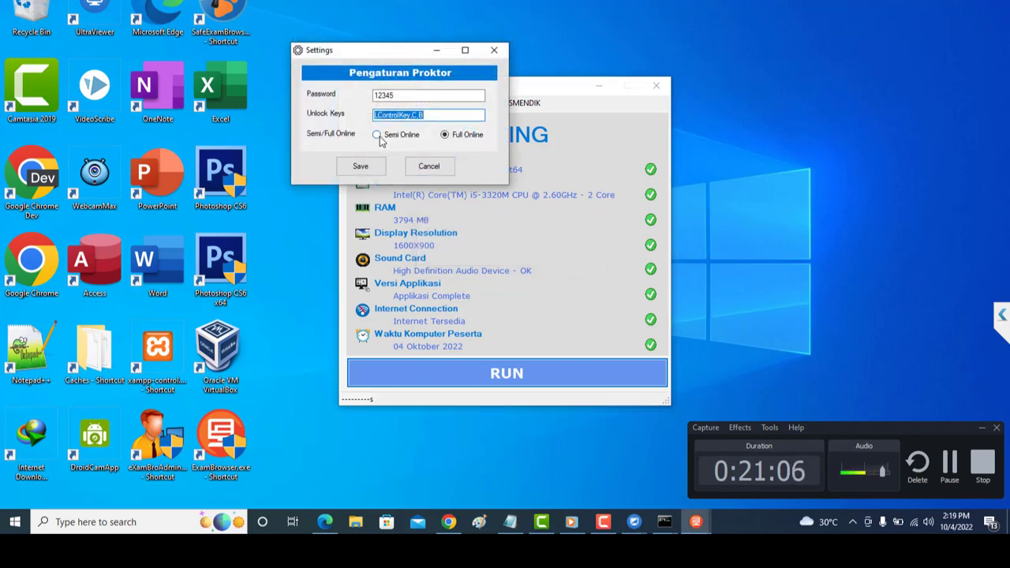
# Select Semi Online mode and save, bringing the SEMI DARING Exambrowser window forward.
pyautogui.click(379, 136)
pyautogui.click(365, 168)
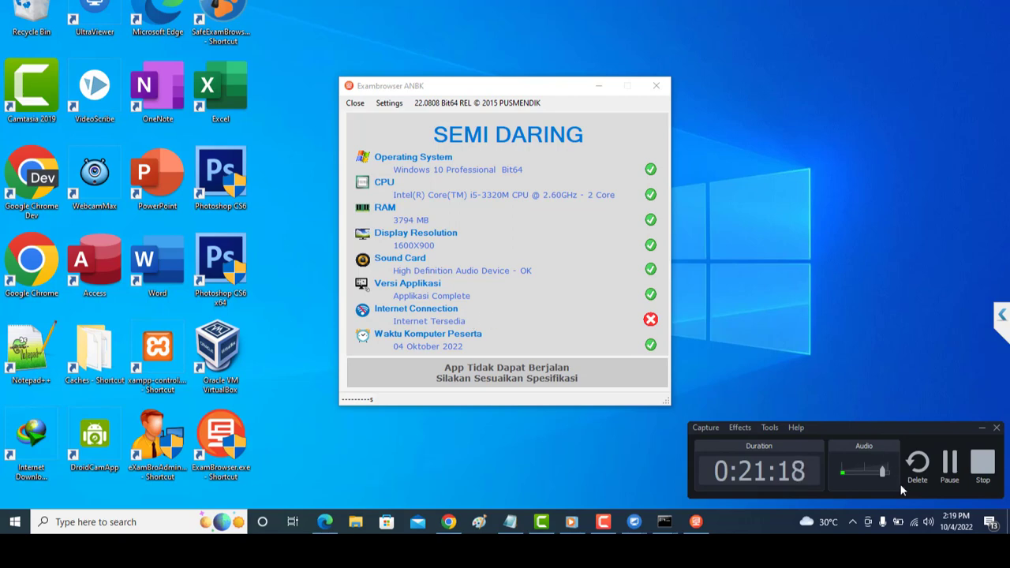
pyautogui.click(555, 316)
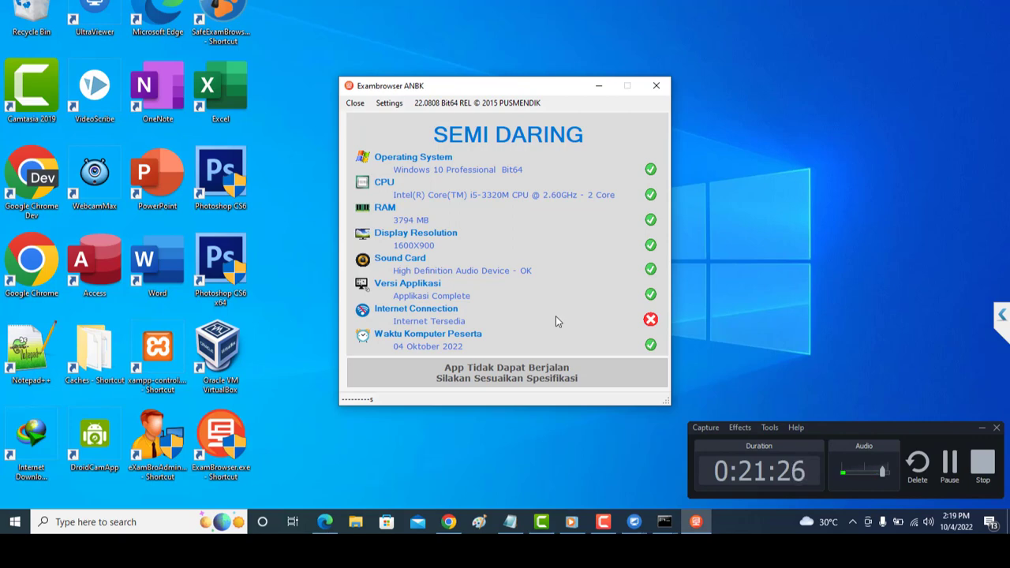
pyautogui.moveTo(648, 322)
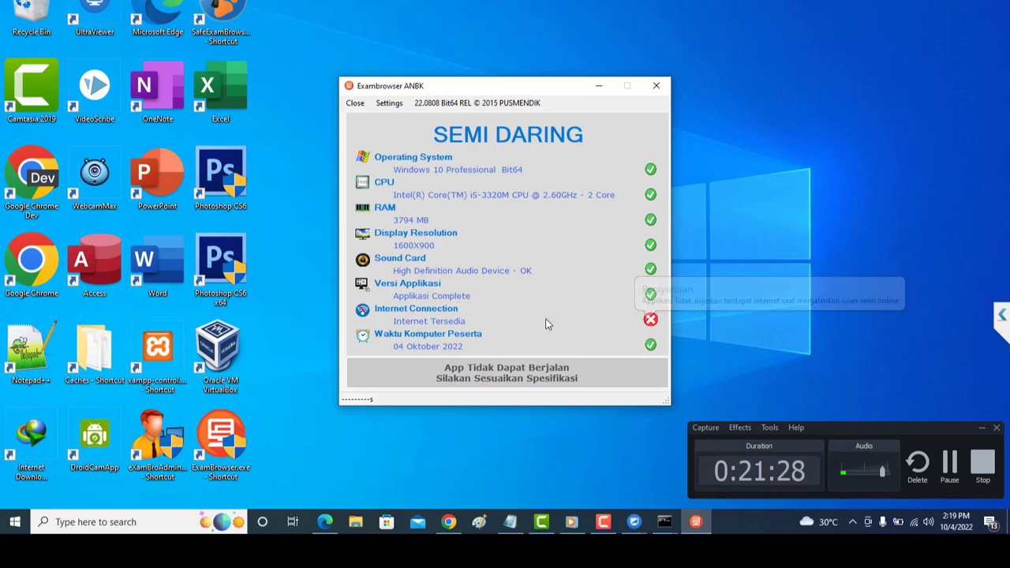